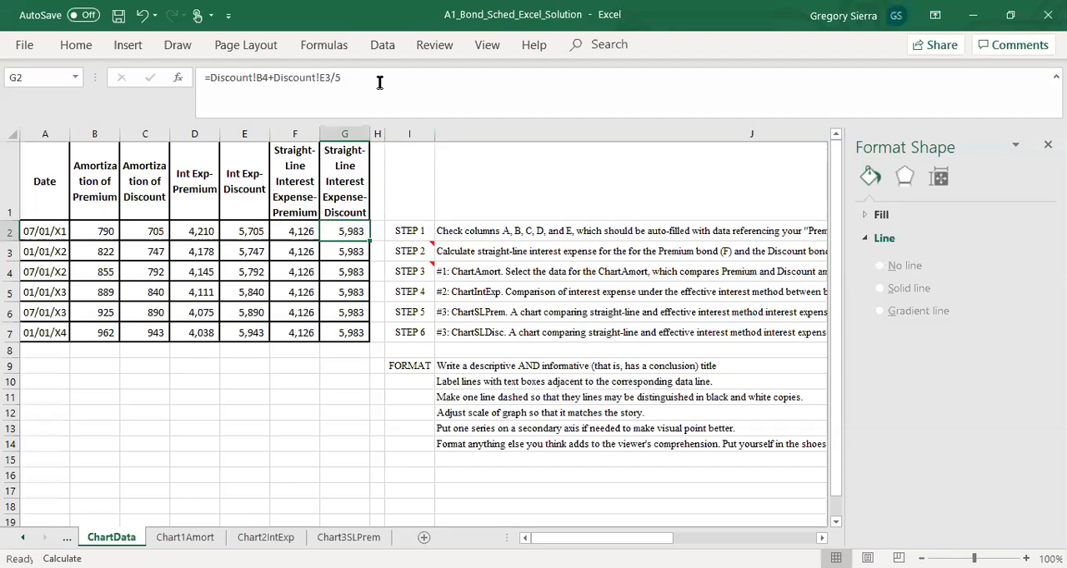
Step: Clear the straight-line interest expense formulas for both bonds in F2:G7 of the ChartData sheet
left_click_drag(305, 240, 352, 337)
key("Delete")
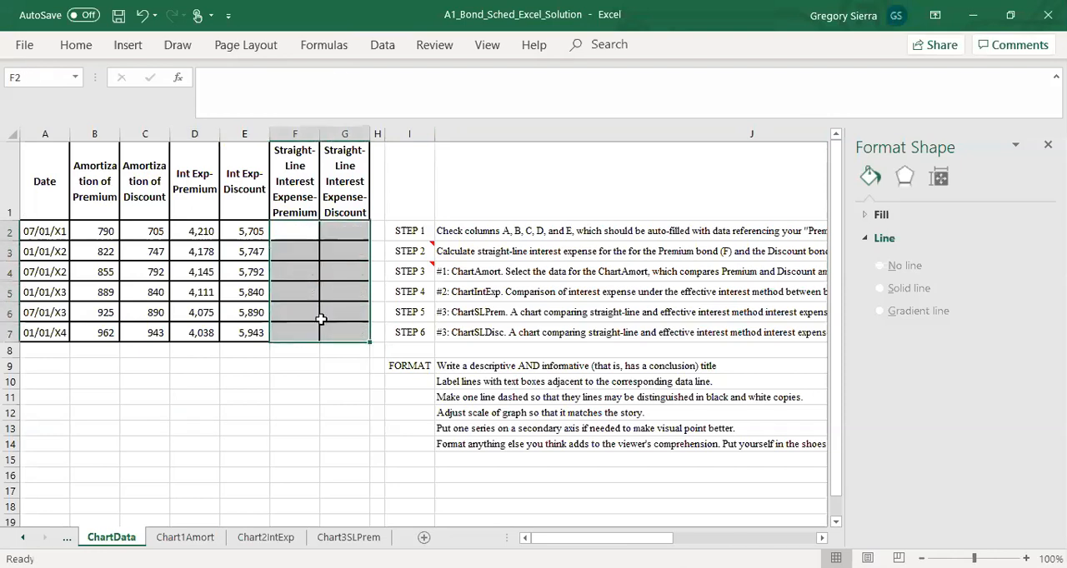
left_click(313, 241)
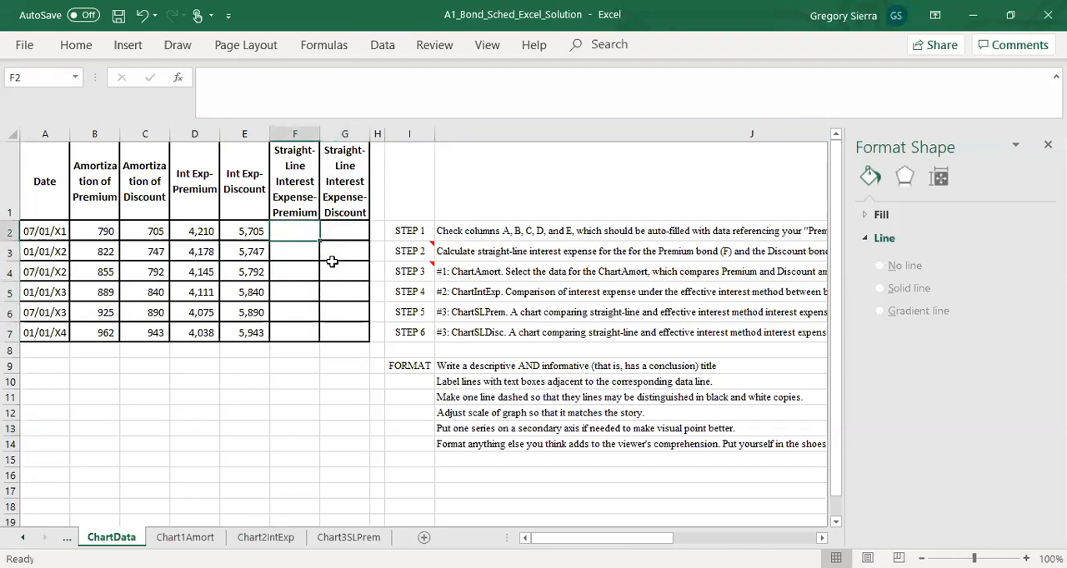
left_click_drag(302, 231, 347, 333)
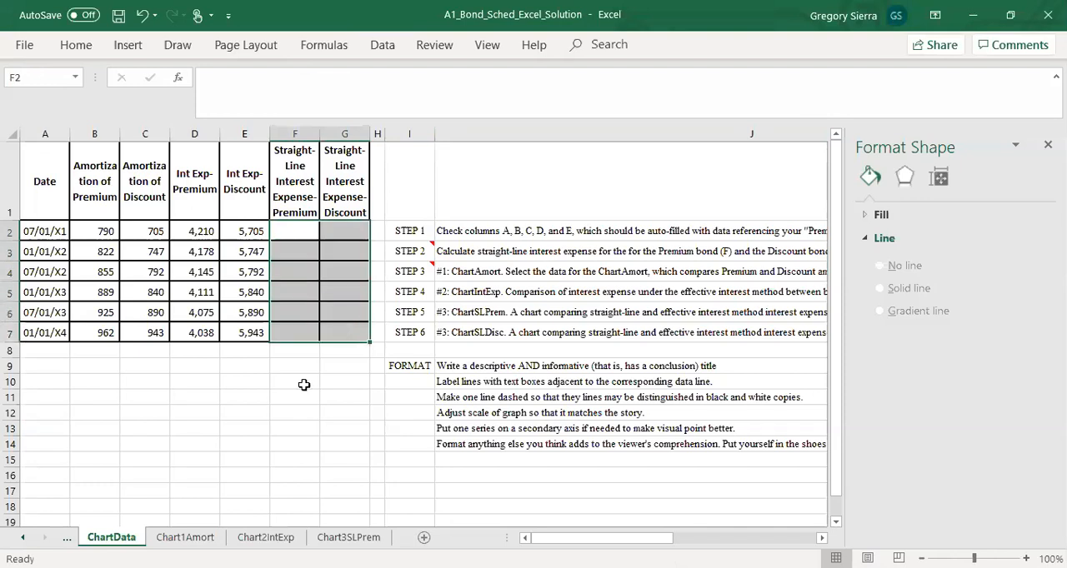
left_click(289, 397)
left_click(300, 233)
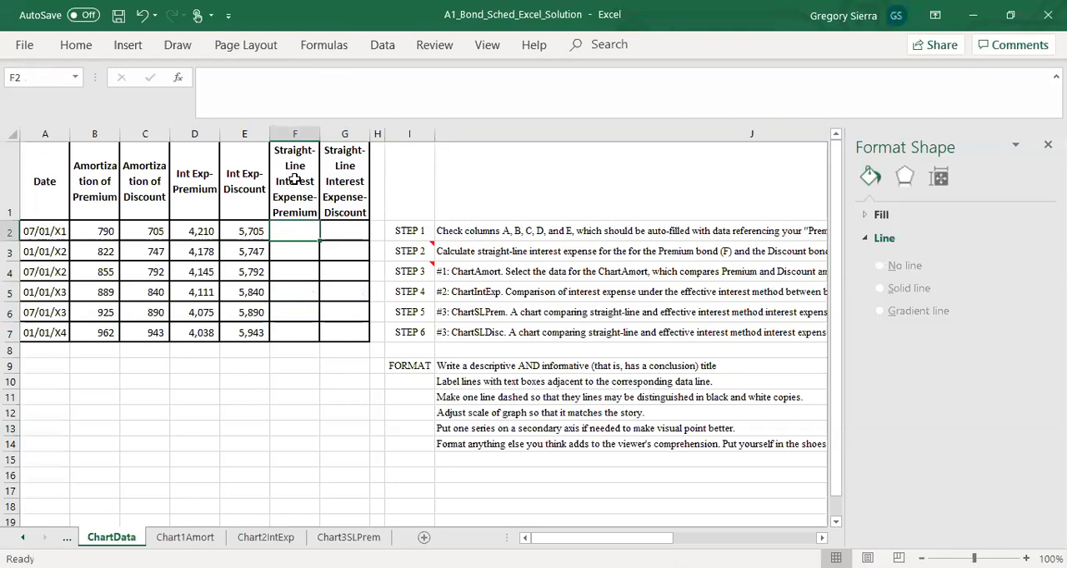
left_click(415, 252)
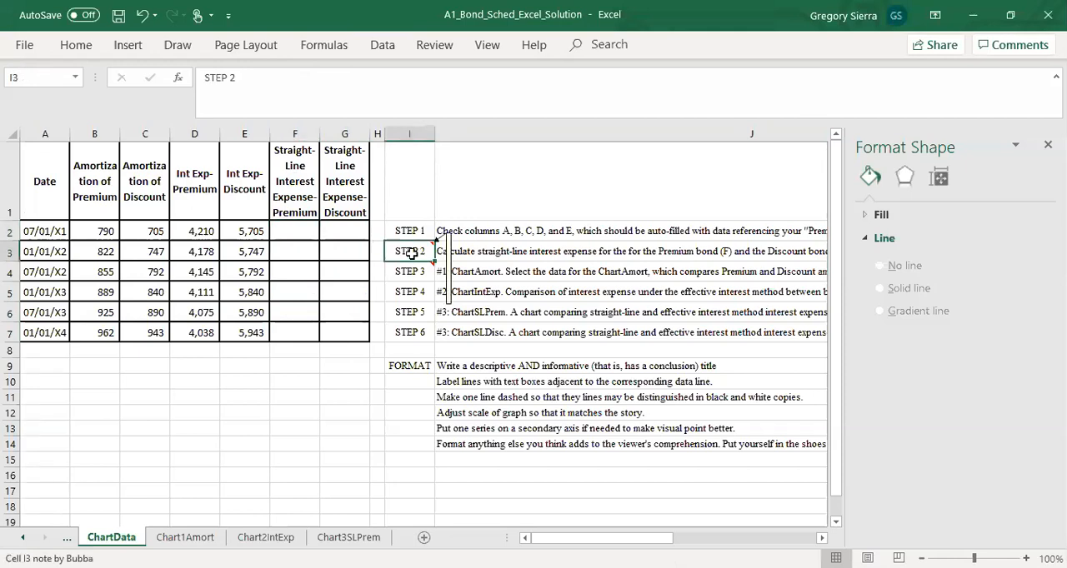
left_click_drag(302, 236, 339, 231)
left_click(301, 233)
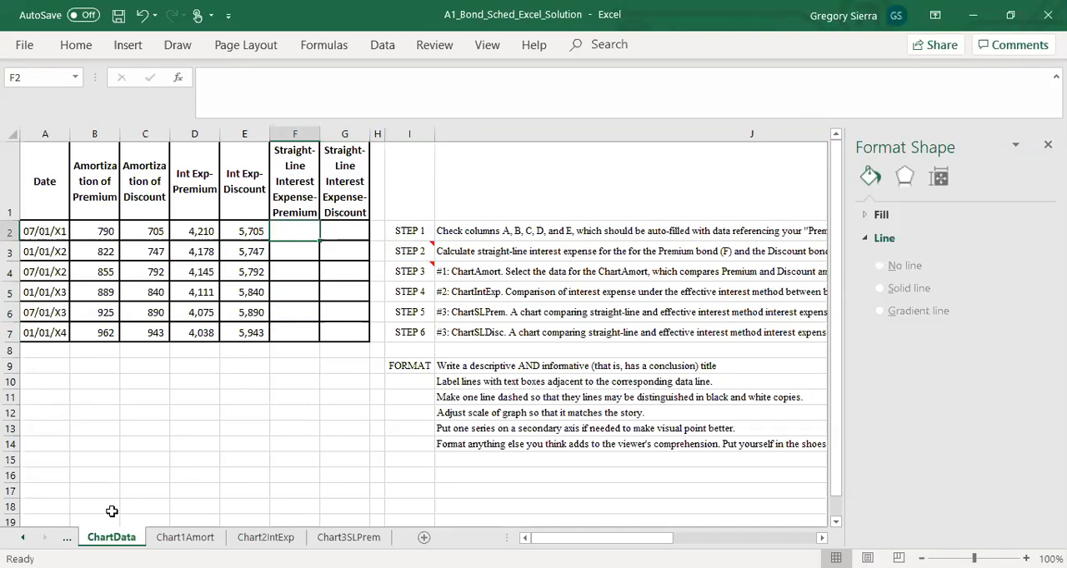
Step: Open the Premium sheet and examine how interest payment, interest expense and amortization of premium relate in each period
left_click(25, 537)
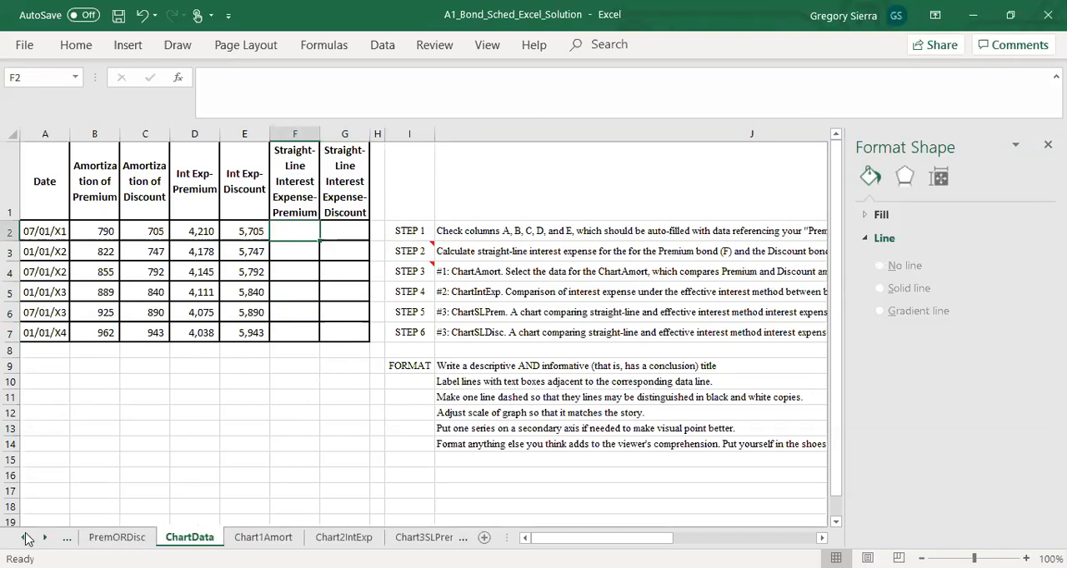
left_click(25, 537)
left_click(109, 538)
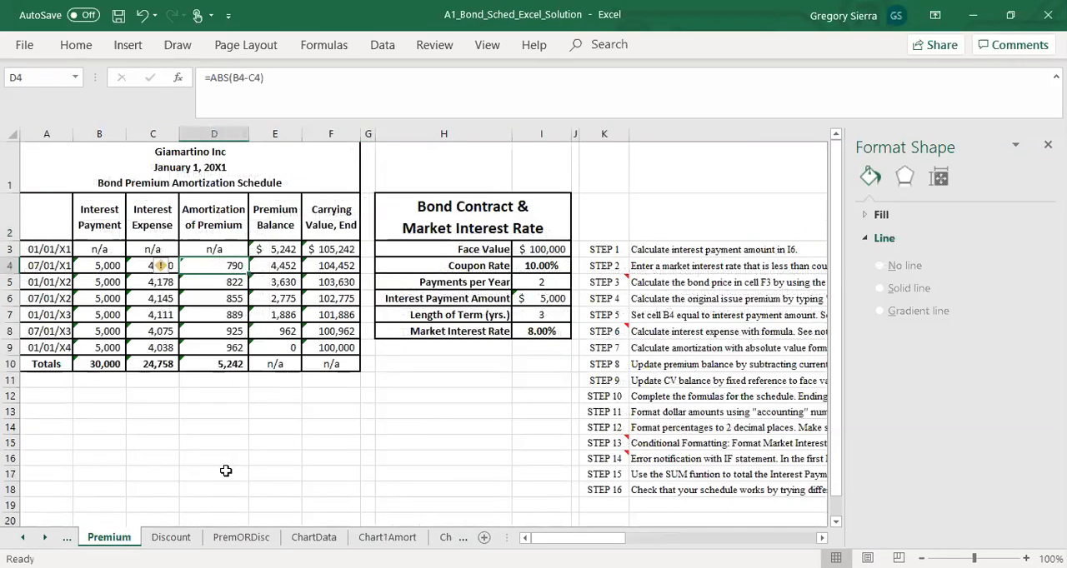
left_click(228, 471)
left_click_drag(144, 266, 148, 348)
left_click(156, 398)
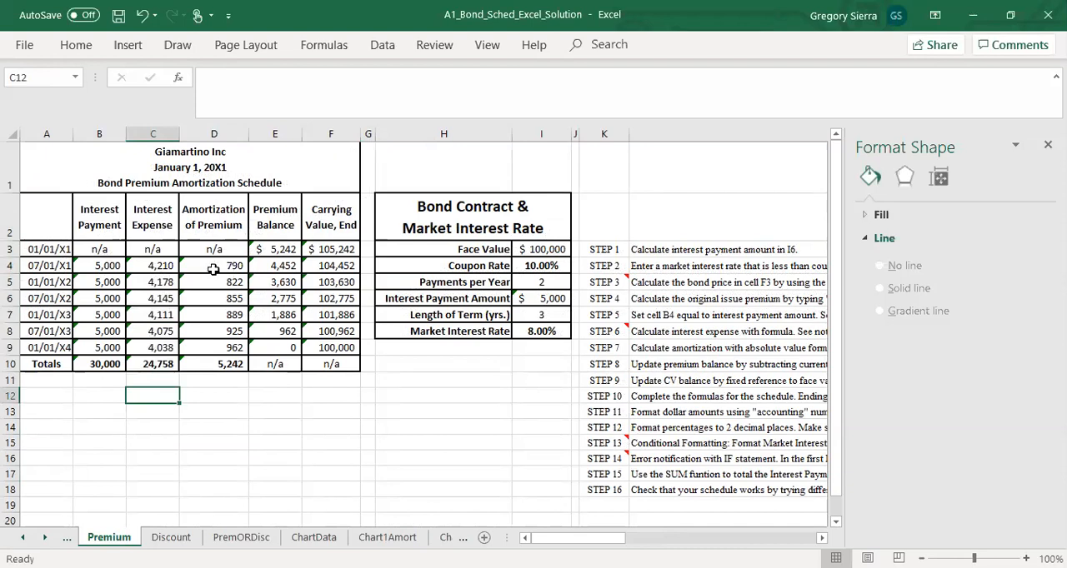
left_click_drag(228, 261, 228, 348)
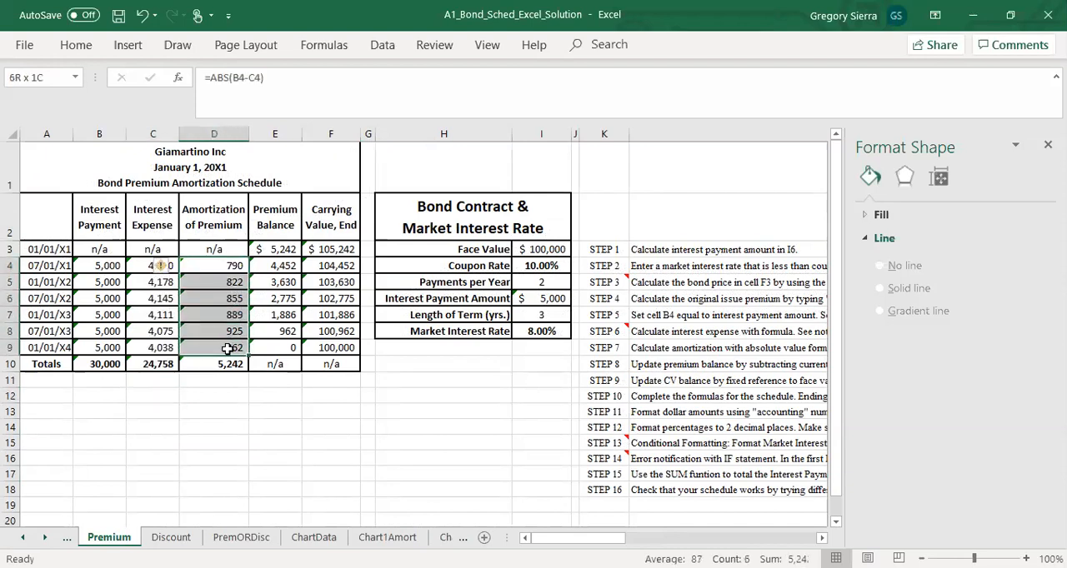
left_click(217, 407)
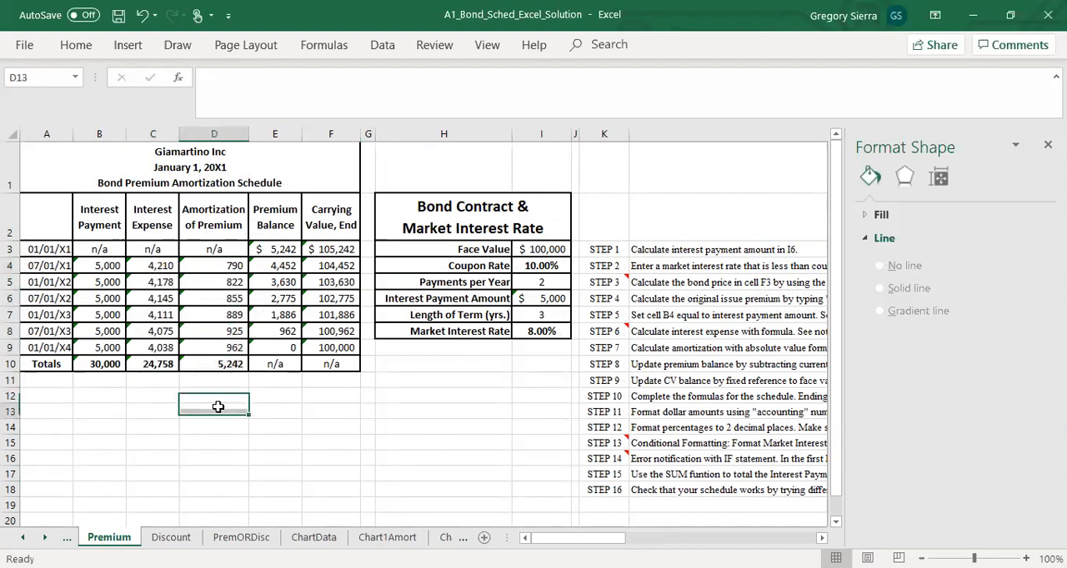
left_click(213, 266)
left_click(98, 265)
left_click_drag(113, 267, 217, 266)
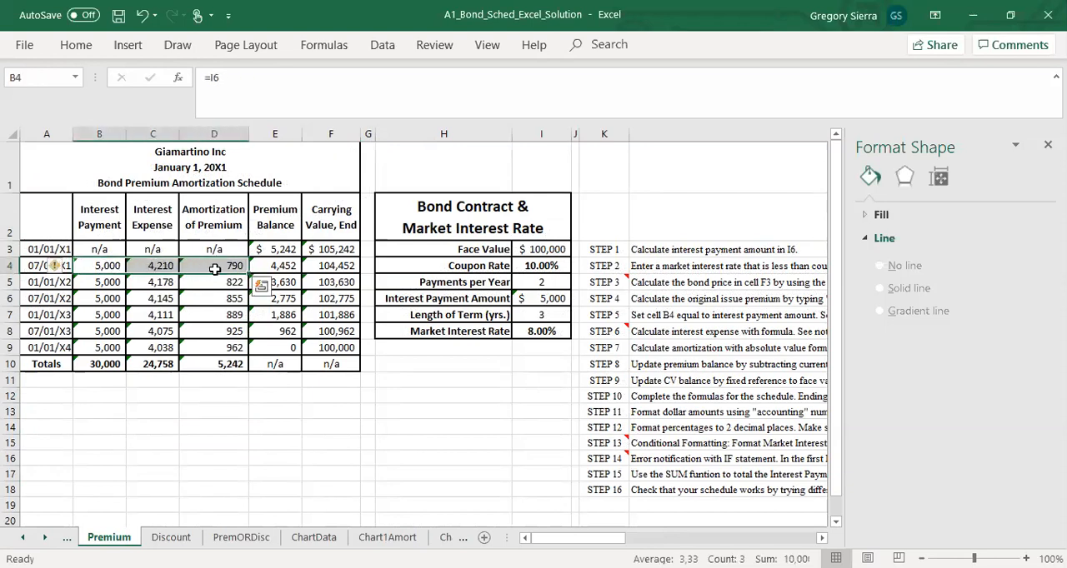
left_click(181, 380)
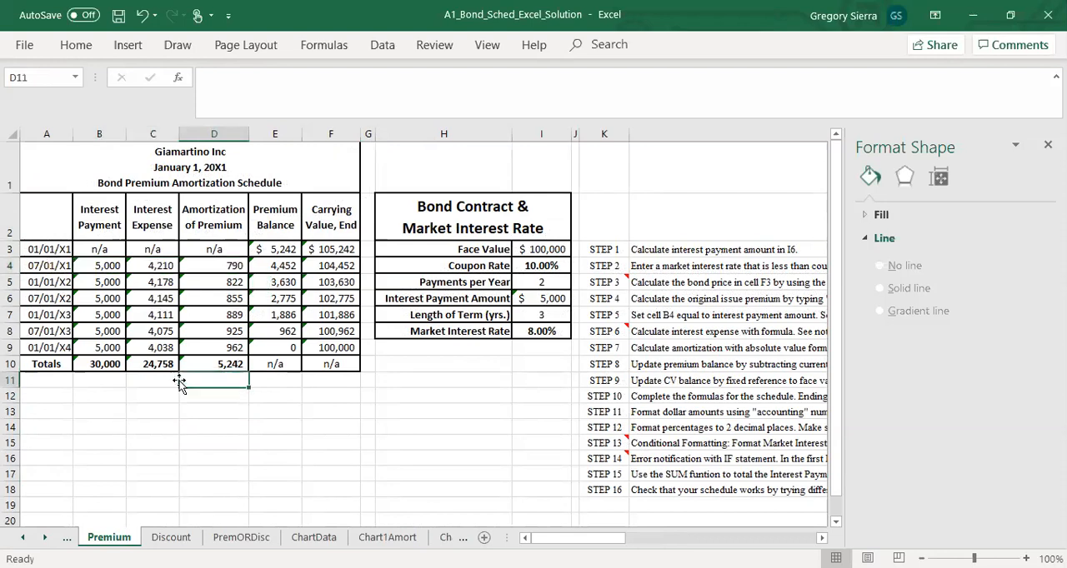
Step: Compare the initial premium balance in E3 with the periodic amortization amounts in D4:D9 of the Premium sheet
left_click(233, 268)
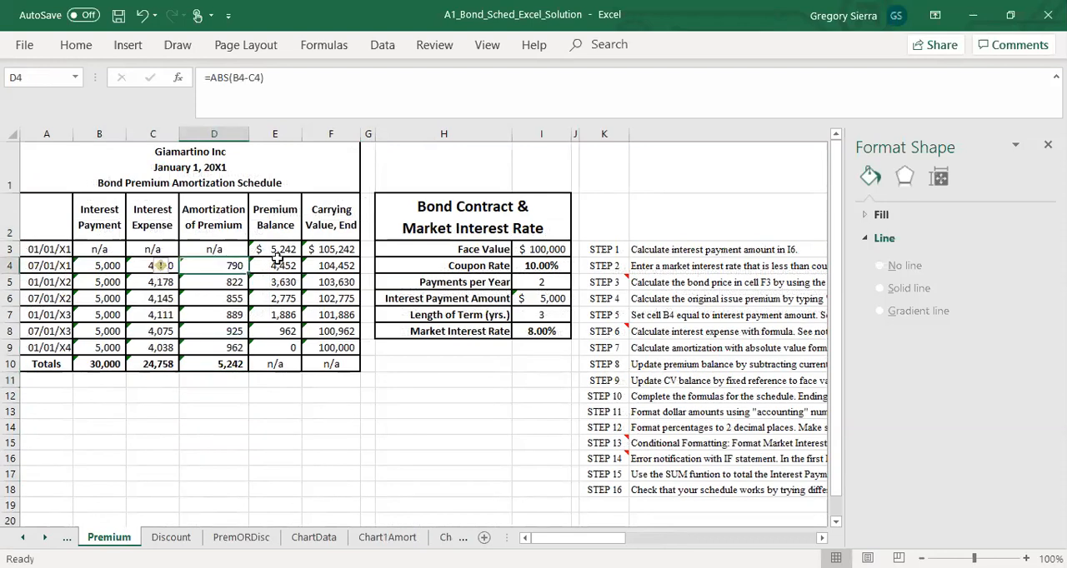
left_click(282, 253)
left_click(231, 250)
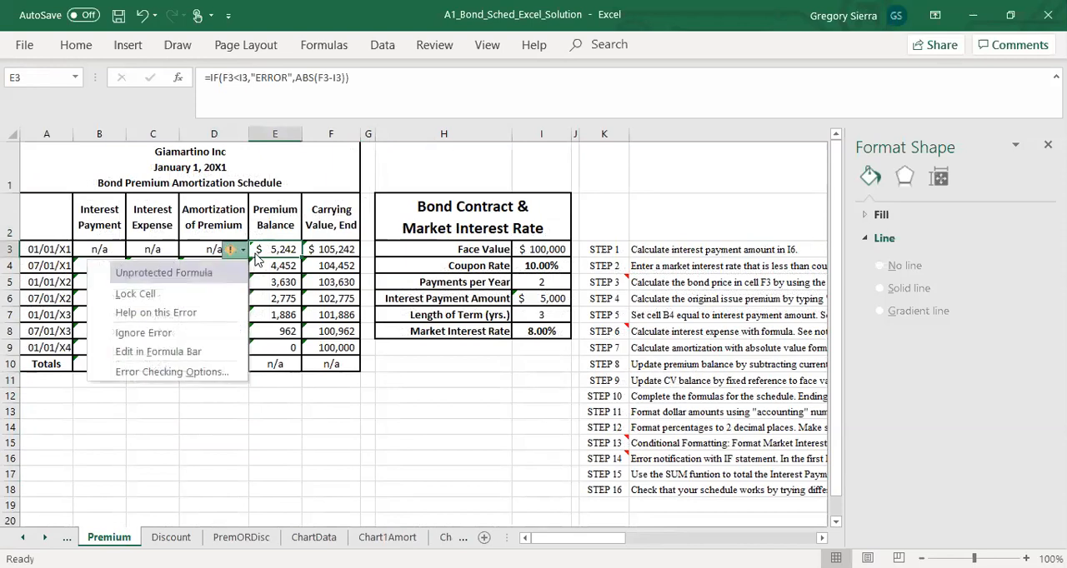
key("Escape")
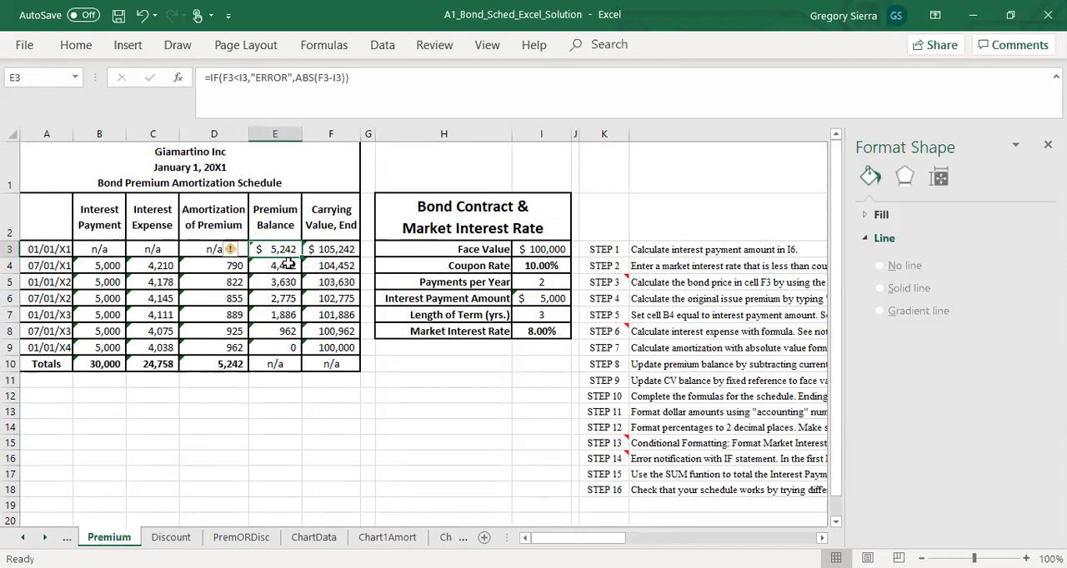
left_click(260, 368)
left_click(263, 247)
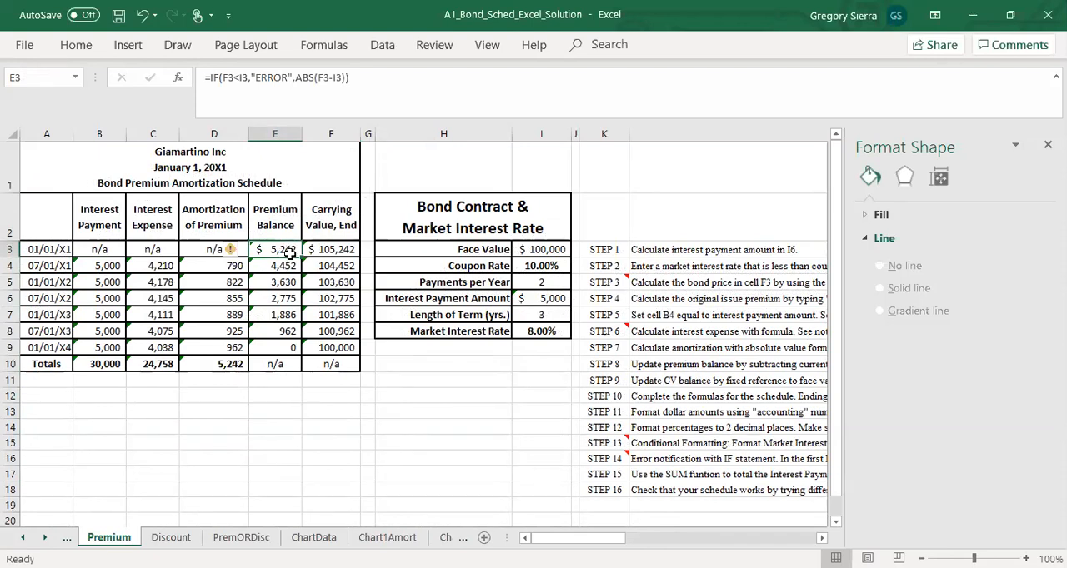
left_click_drag(192, 250, 203, 347)
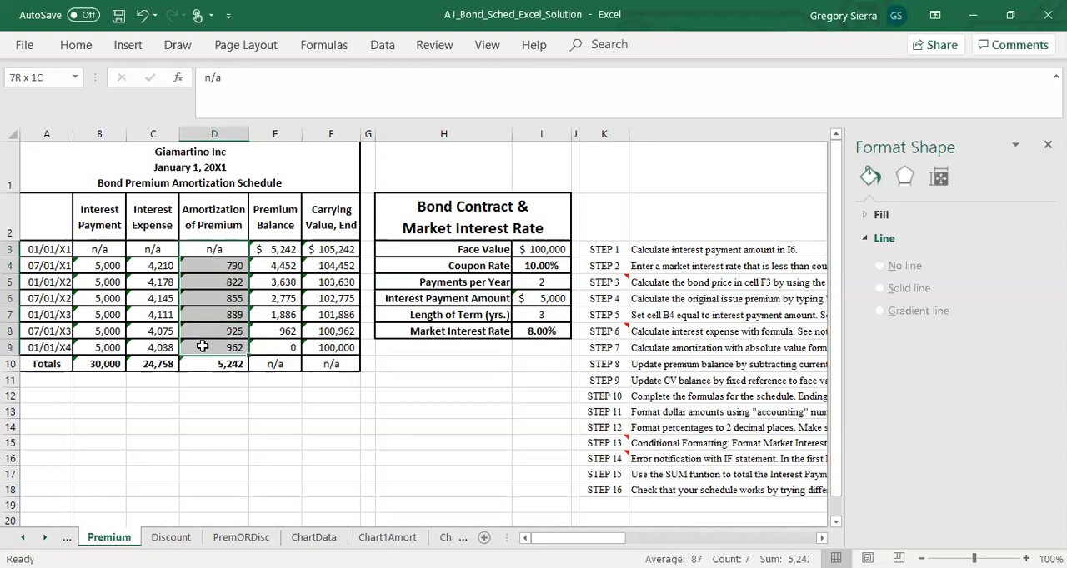
left_click_drag(203, 346, 204, 348)
left_click(278, 215)
left_click(280, 254)
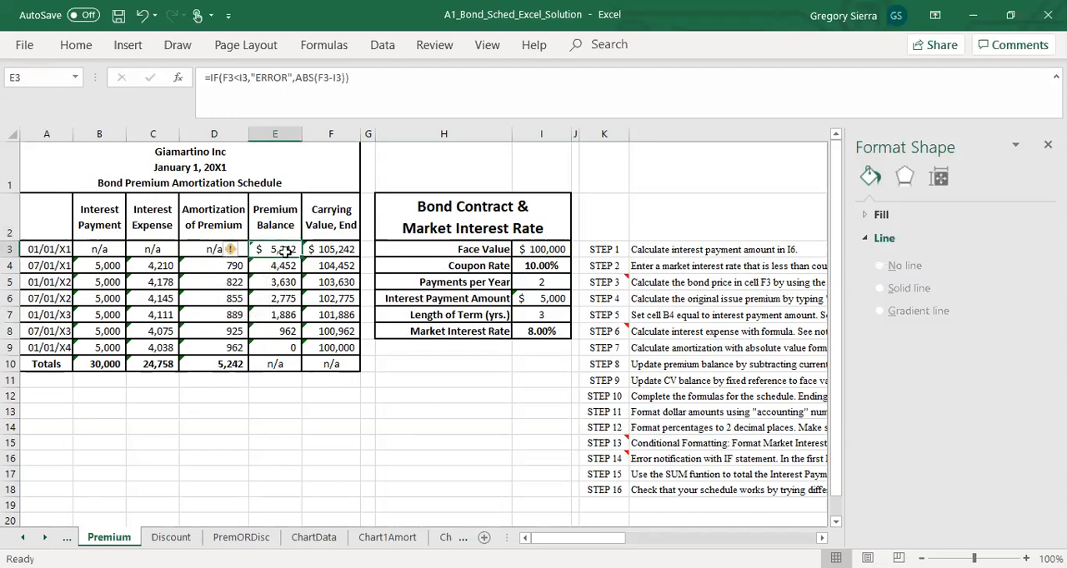
left_click_drag(222, 266, 214, 352)
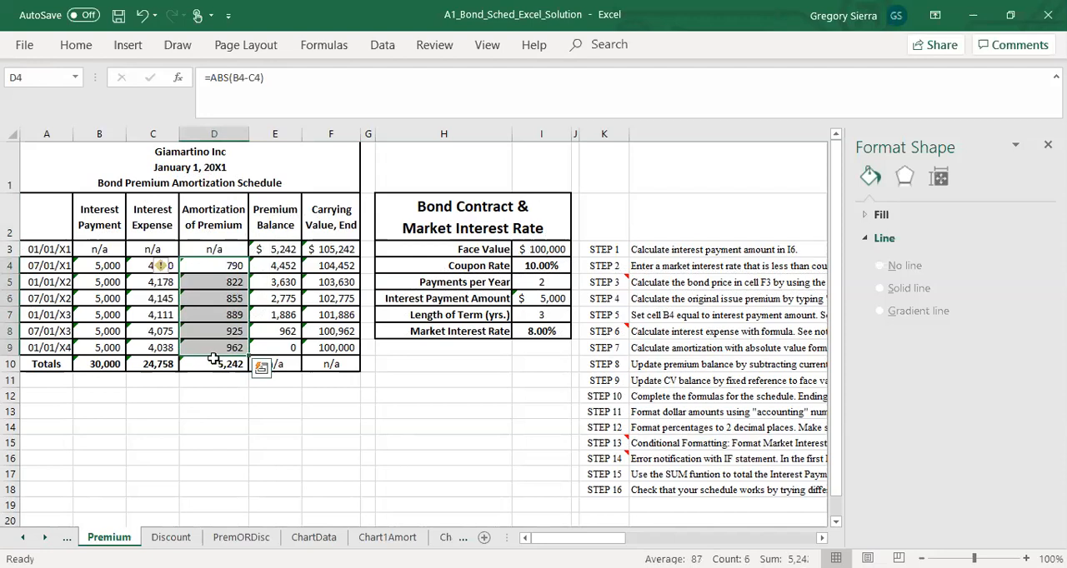
left_click(219, 422)
left_click(271, 248)
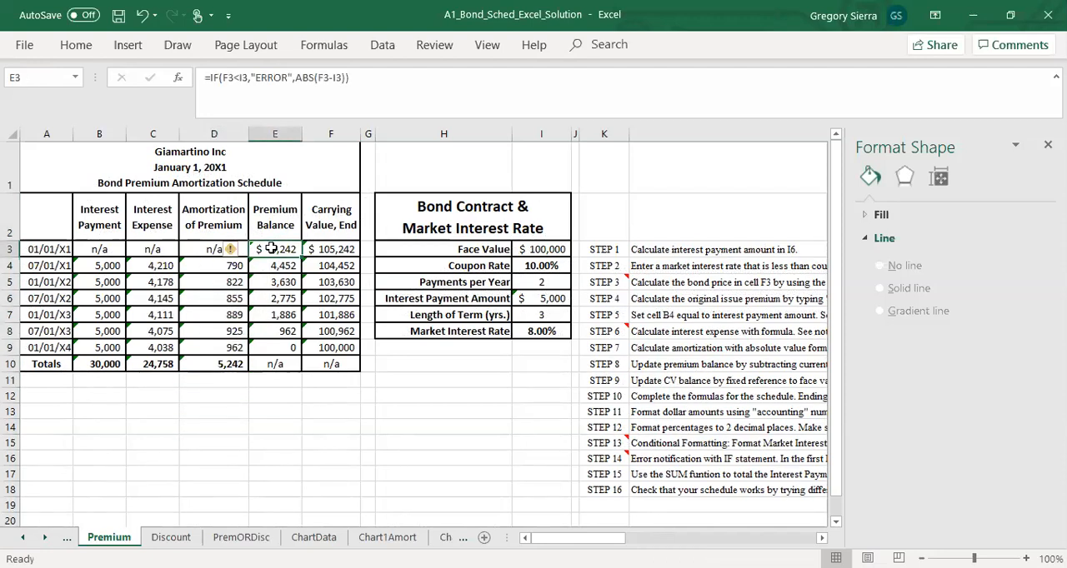
left_click(232, 318)
left_click(232, 333)
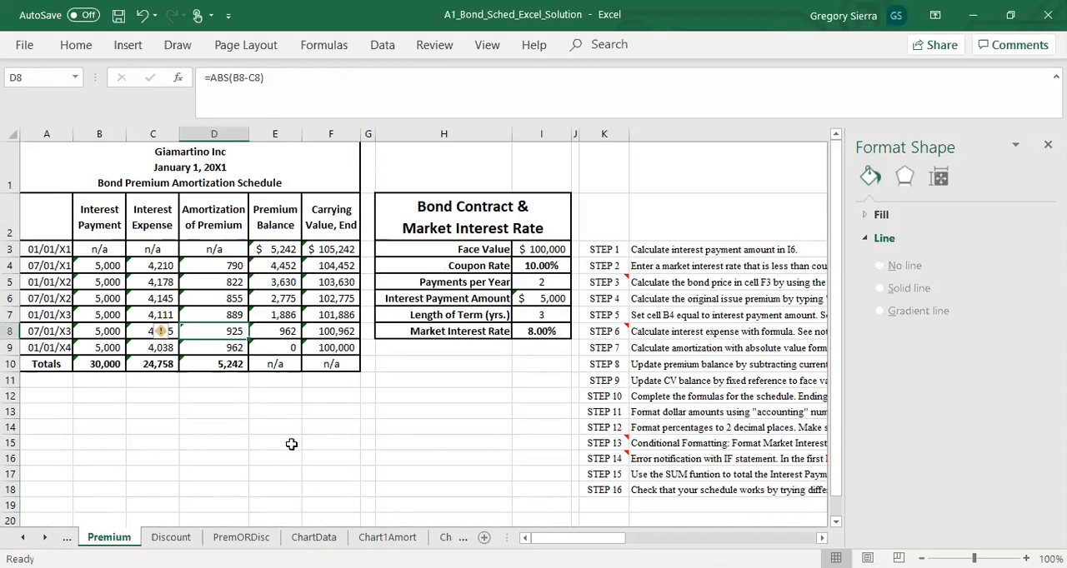
Step: Open the Discount sheet and examine its amortization, interest expense and discount balance columns
left_click(171, 538)
left_click_drag(226, 250, 225, 350)
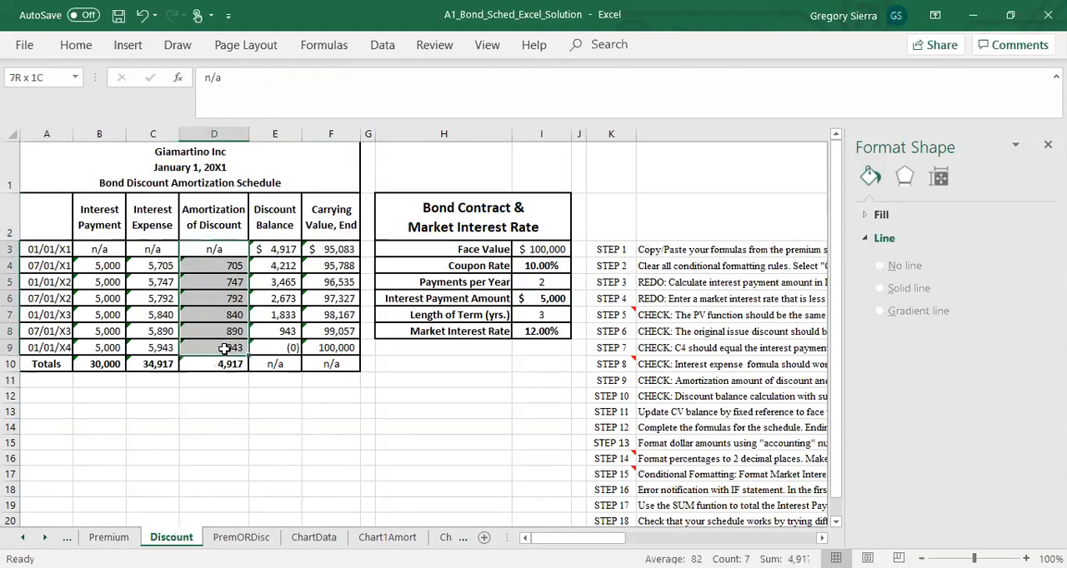
key("ctrl+v")
left_click_drag(152, 264, 152, 343)
key("ctrl+v")
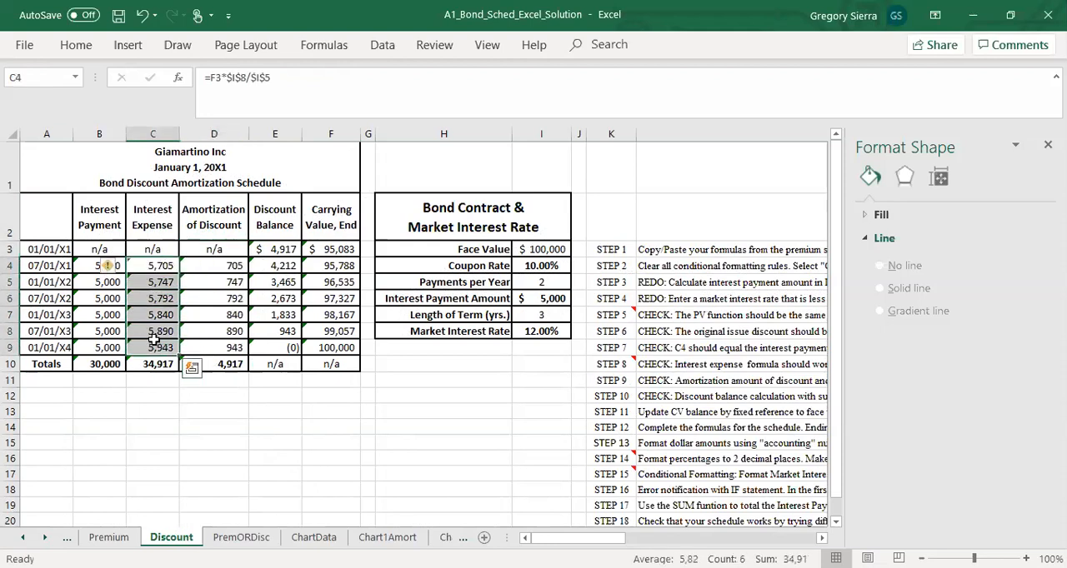
left_click(227, 346)
left_click(279, 249)
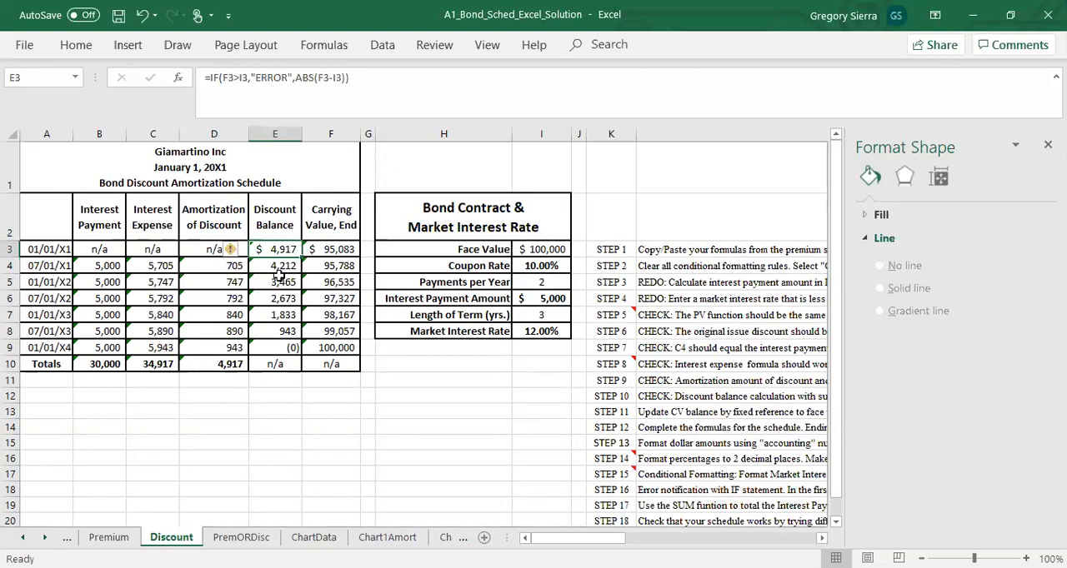
left_click(242, 367)
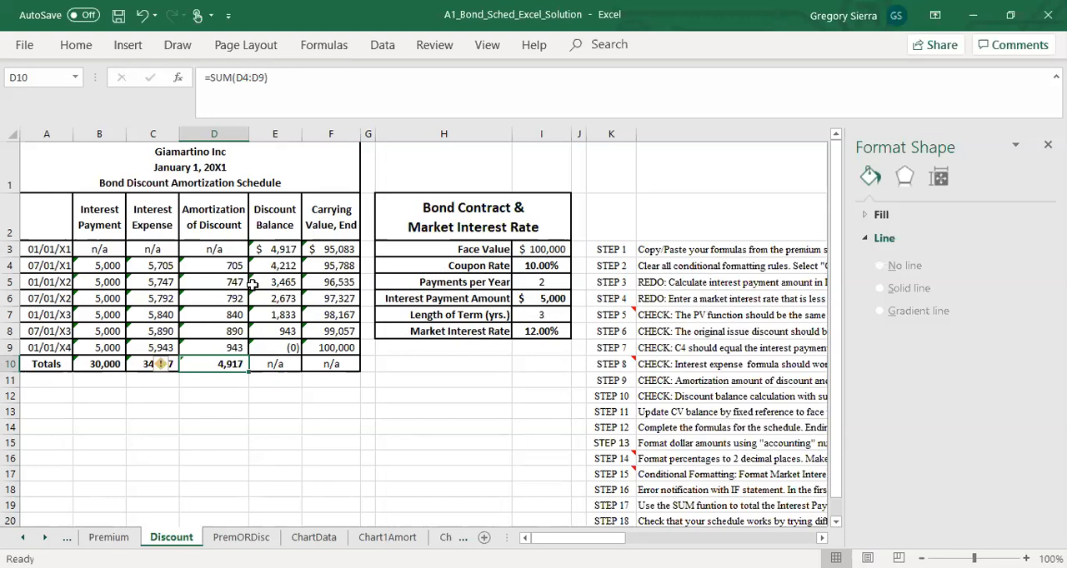
left_click(278, 263)
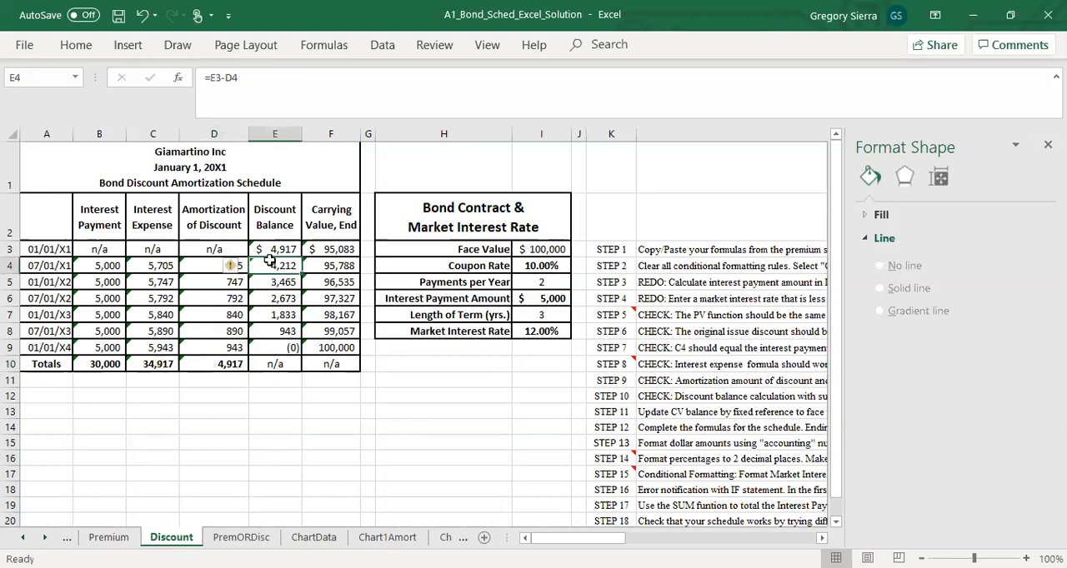
left_click(271, 407)
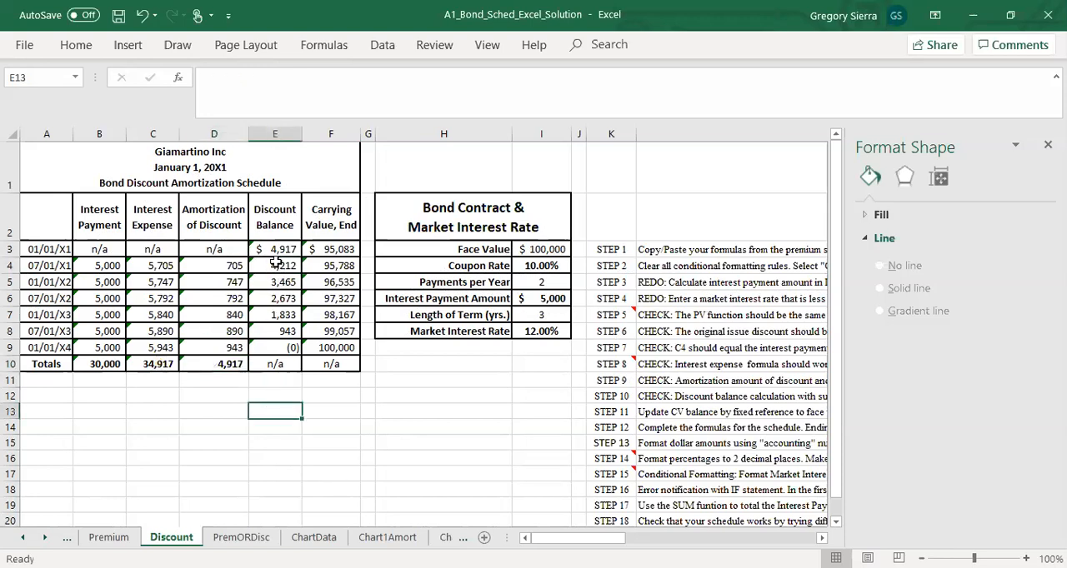
left_click_drag(275, 250, 280, 354)
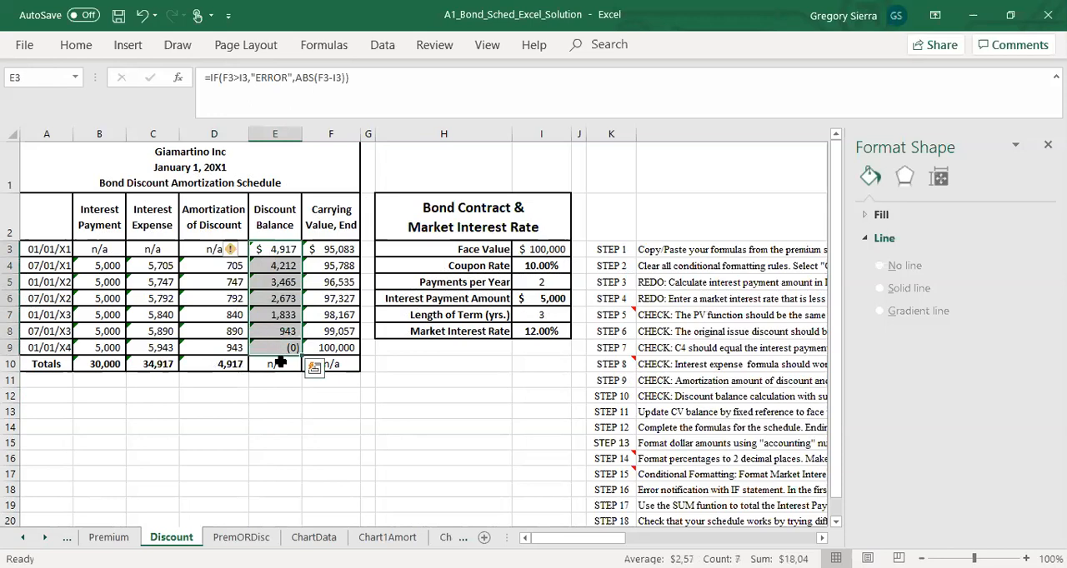
left_click(300, 446)
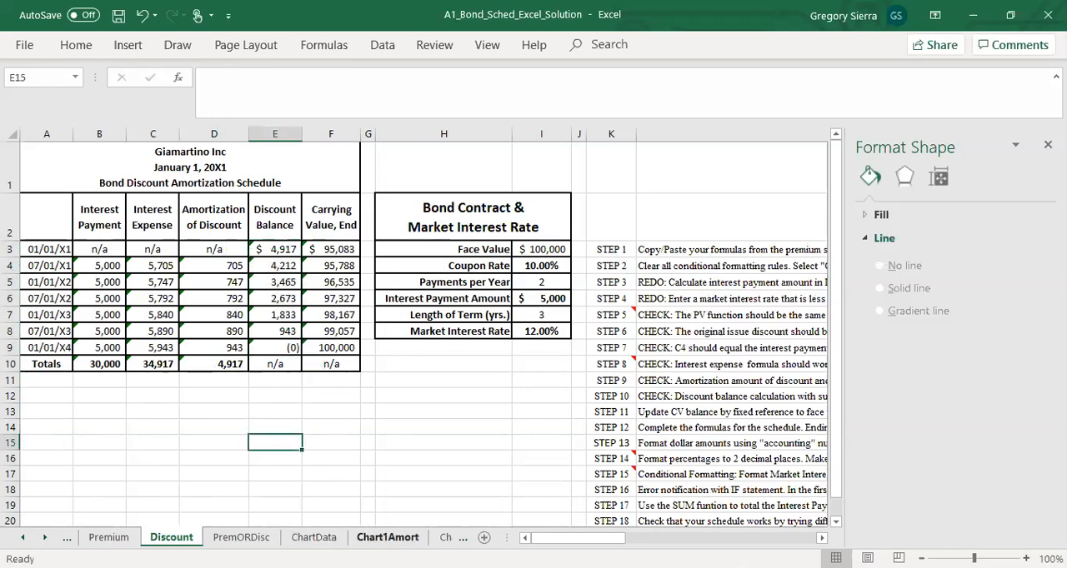
Step: Calculate the premium bond's first-period straight-line interest expense in ChartData F2 with =Premium!B4-Premium!E3/6
left_click(44, 538)
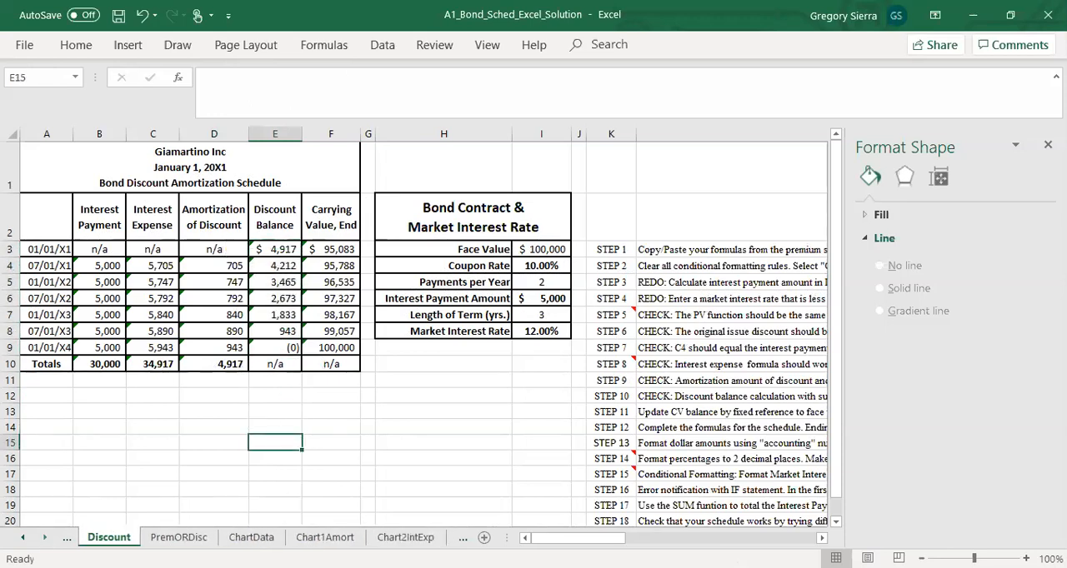
left_click(44, 538)
left_click(355, 539)
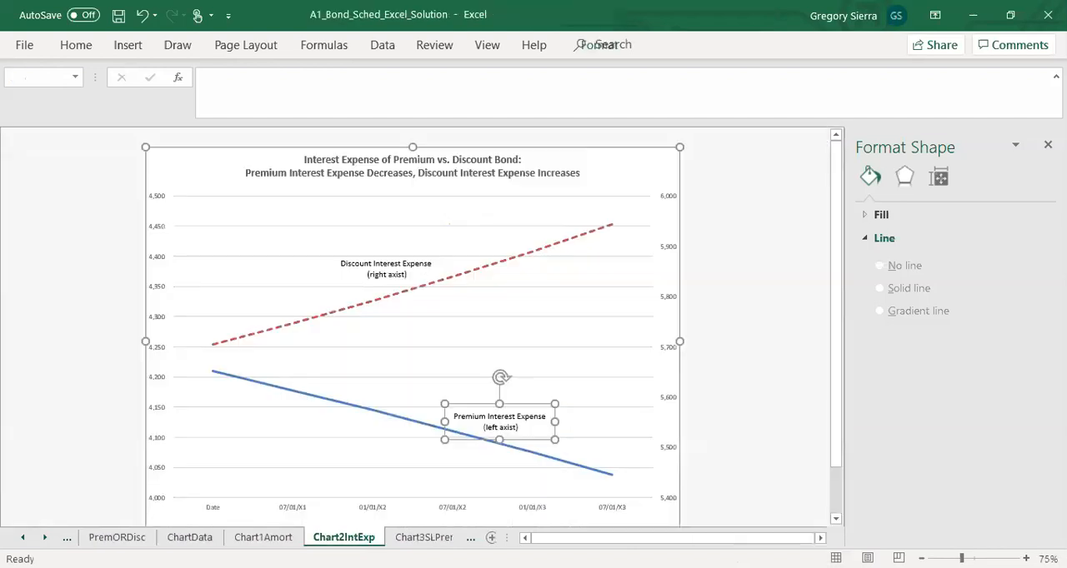
left_click(422, 537)
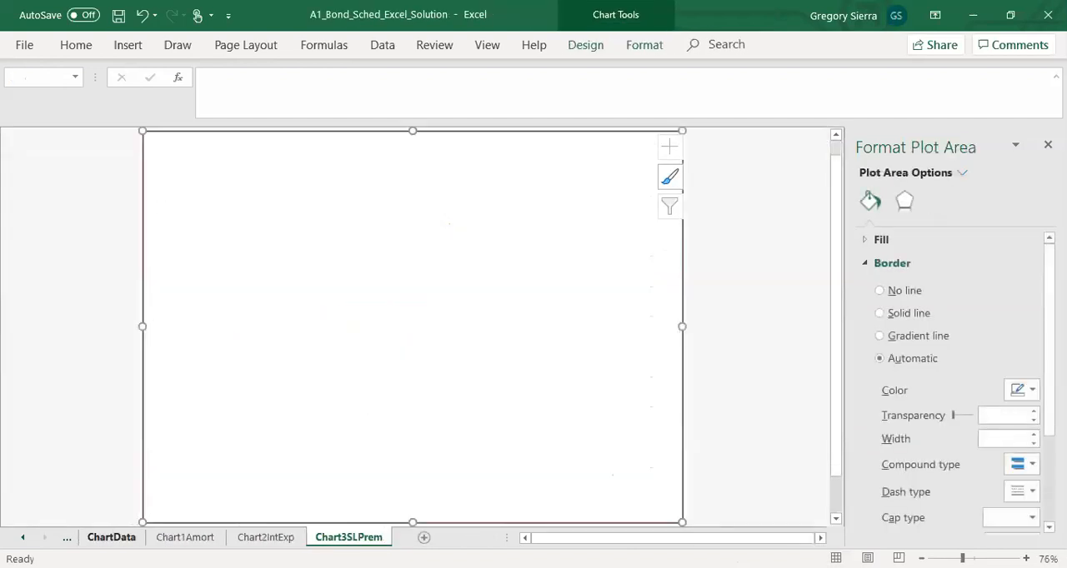
left_click(110, 538)
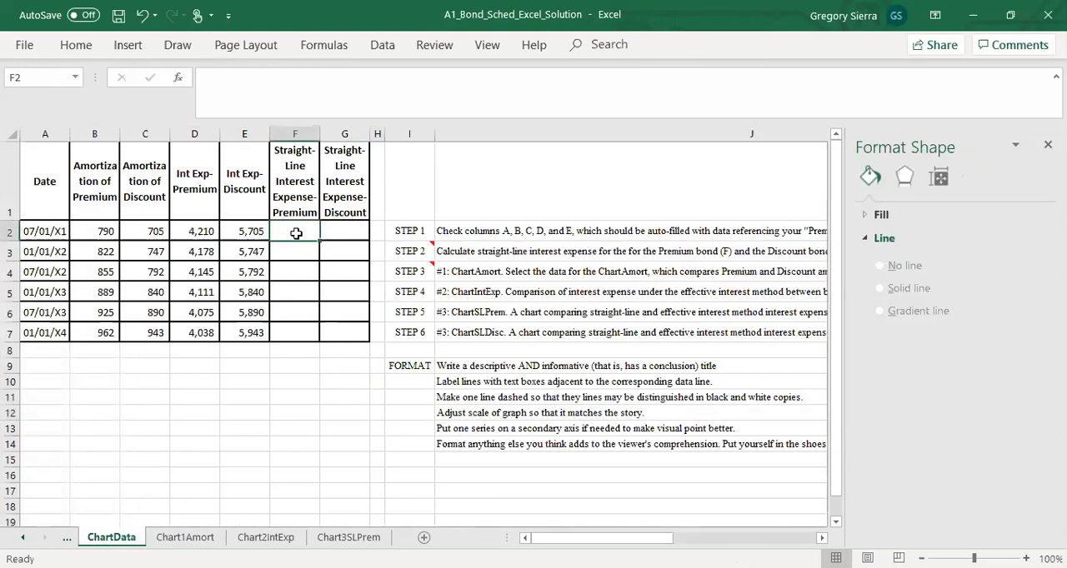
type("=")
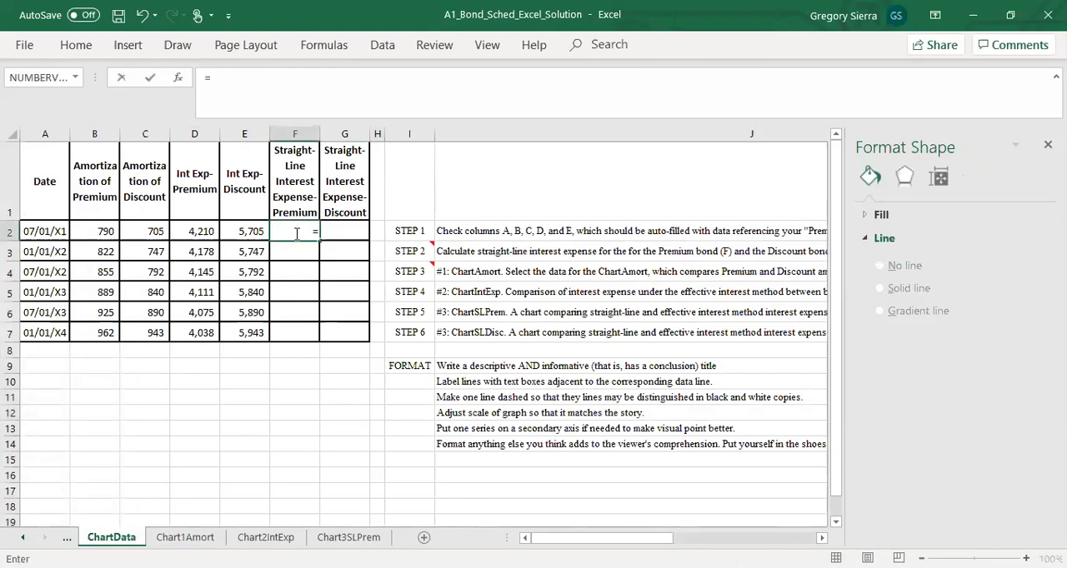
left_click(67, 538)
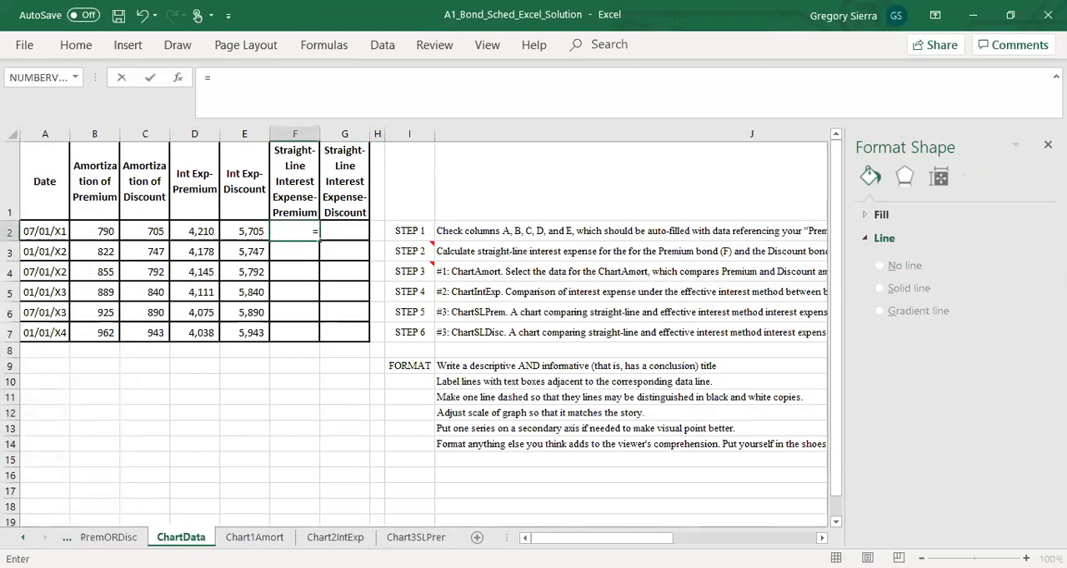
left_click(174, 538)
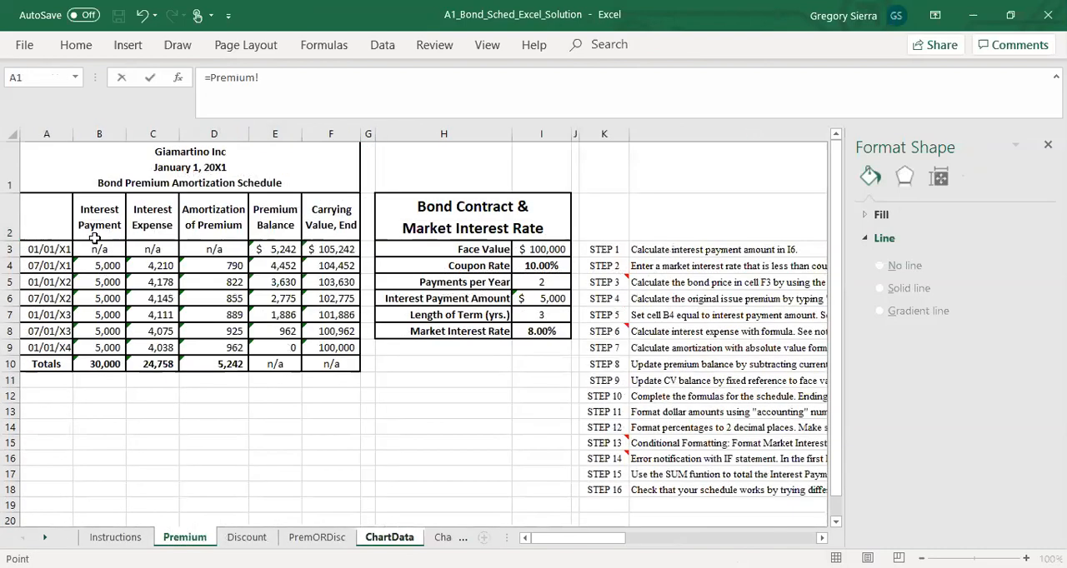
left_click(99, 264)
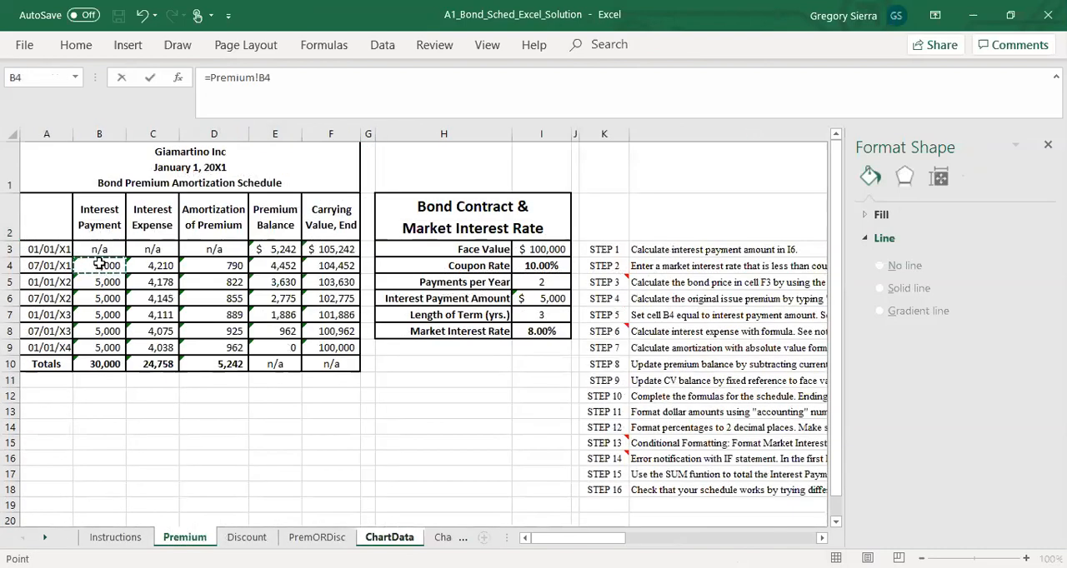
type("-")
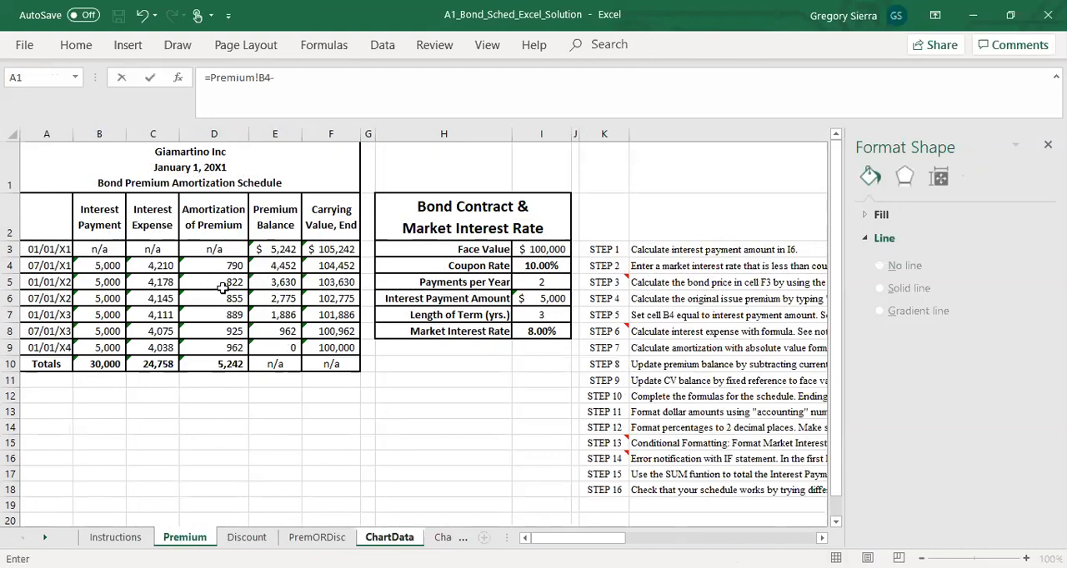
left_click(274, 249)
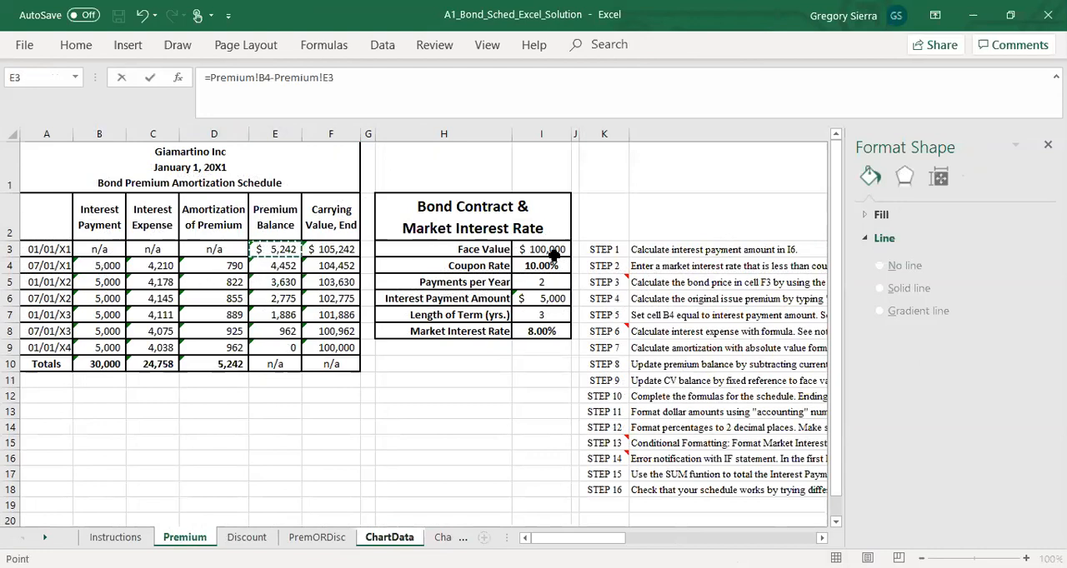
left_click(410, 80)
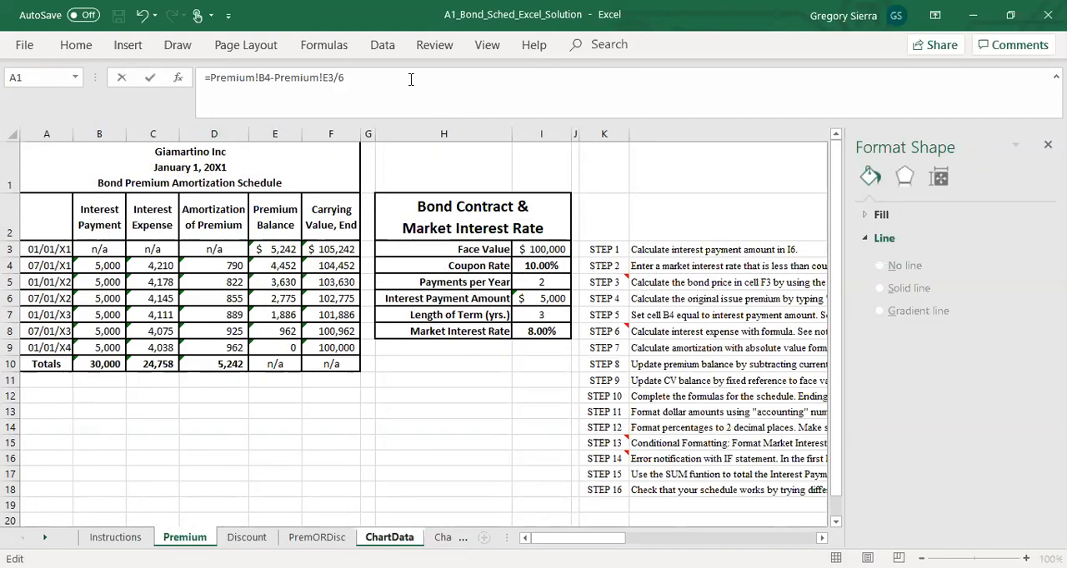
key("Return")
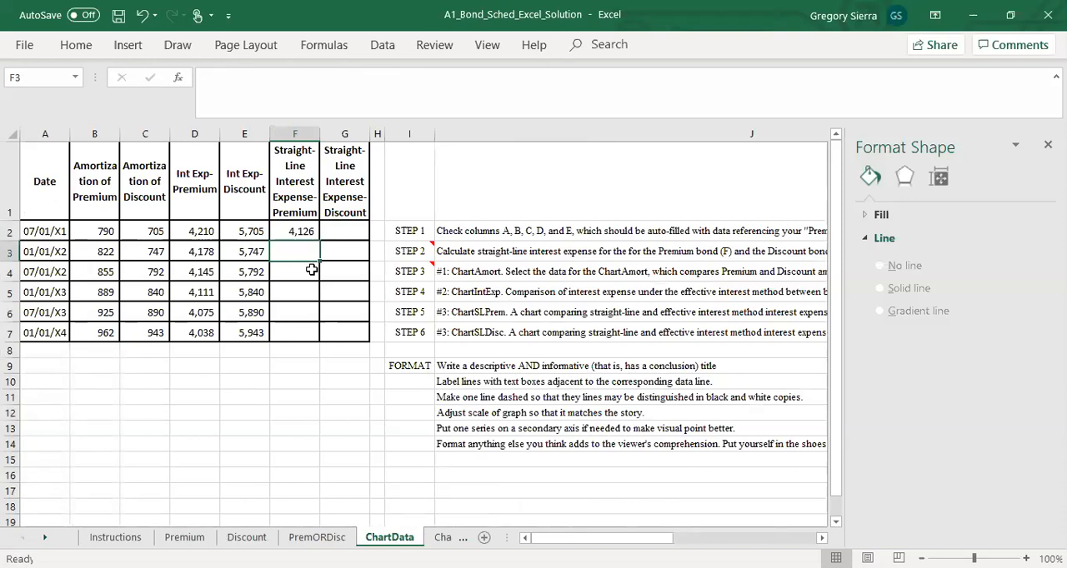
Step: Set F3 equal to F2 and fill the formula down through F7 for the remaining premium periods
type("=")
key("Up")
key("Return")
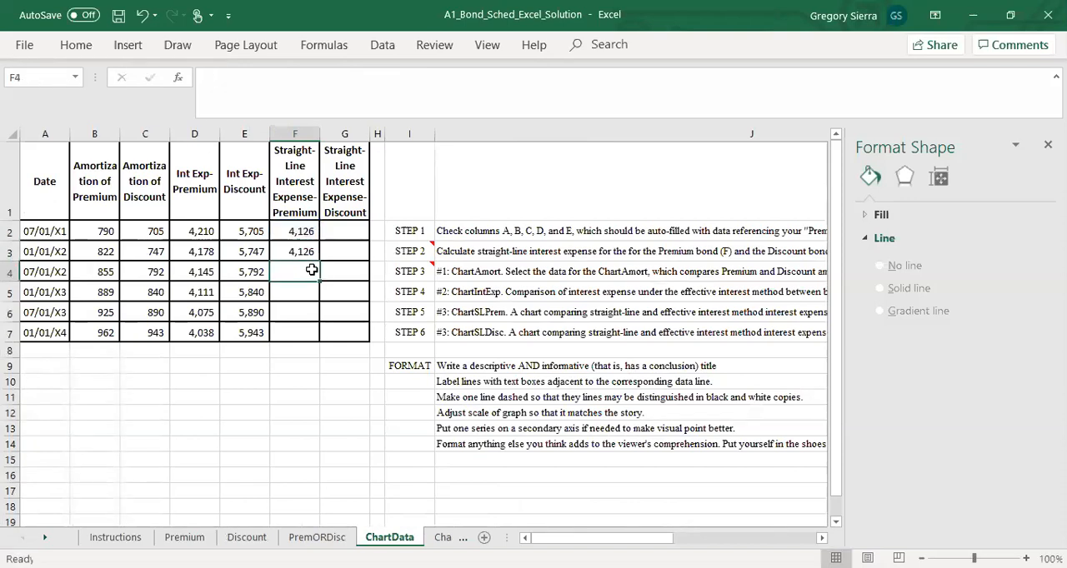
left_click(299, 251)
left_click_drag(320, 263, 318, 337)
left_click(331, 415)
Step: Calculate the discount bond's first-period straight-line interest expense in ChartData G2 with =Discount!B4+Discount!E3/6
left_click(353, 240)
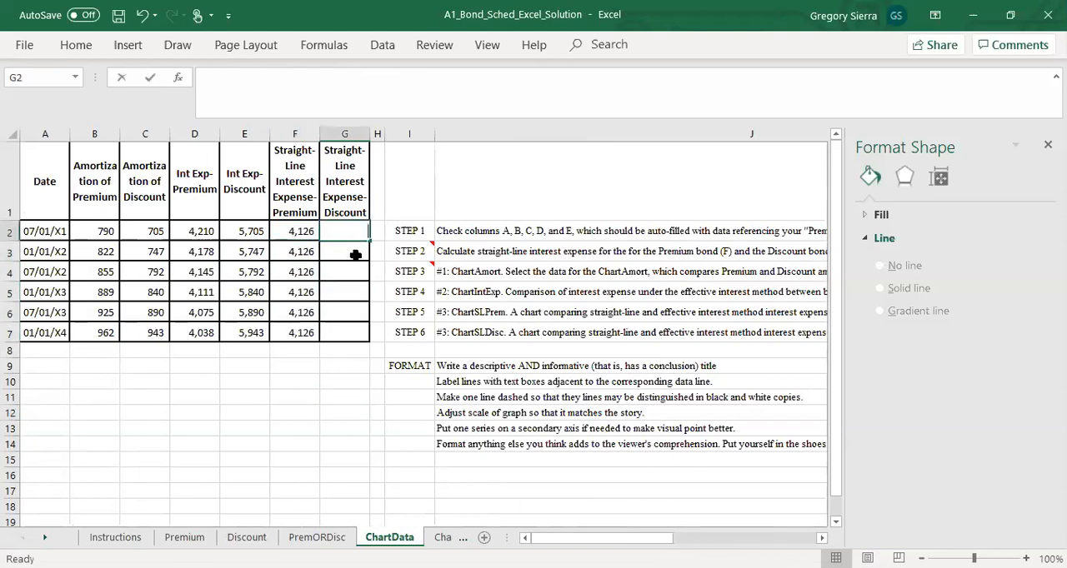
type("=")
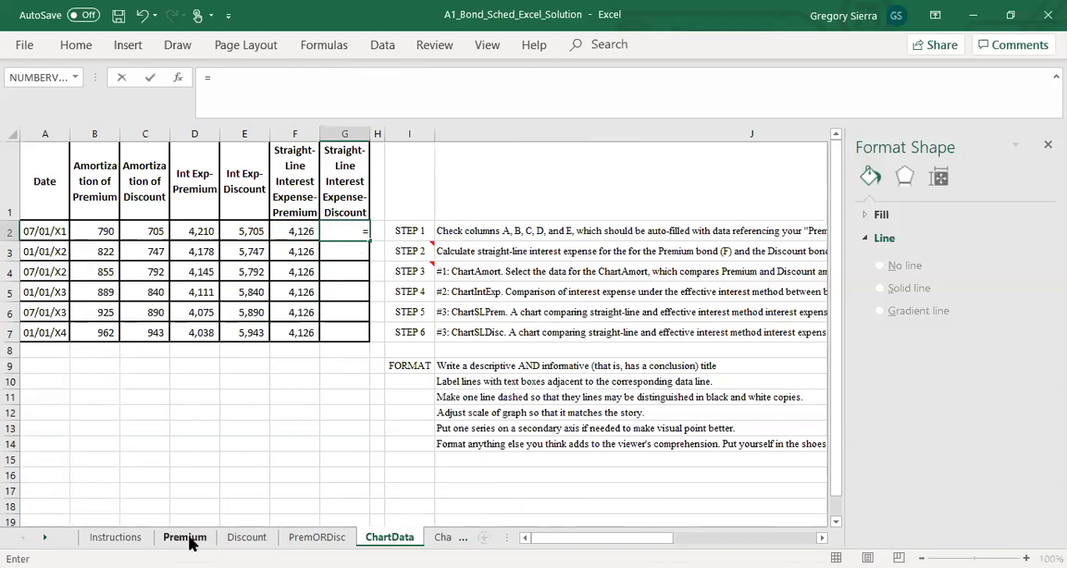
left_click(241, 537)
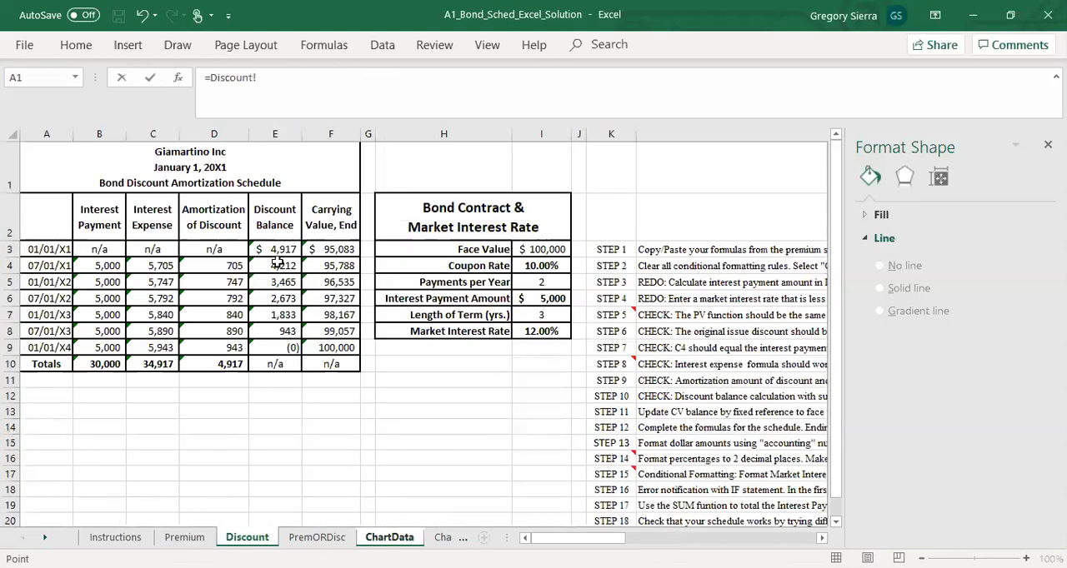
left_click(104, 266)
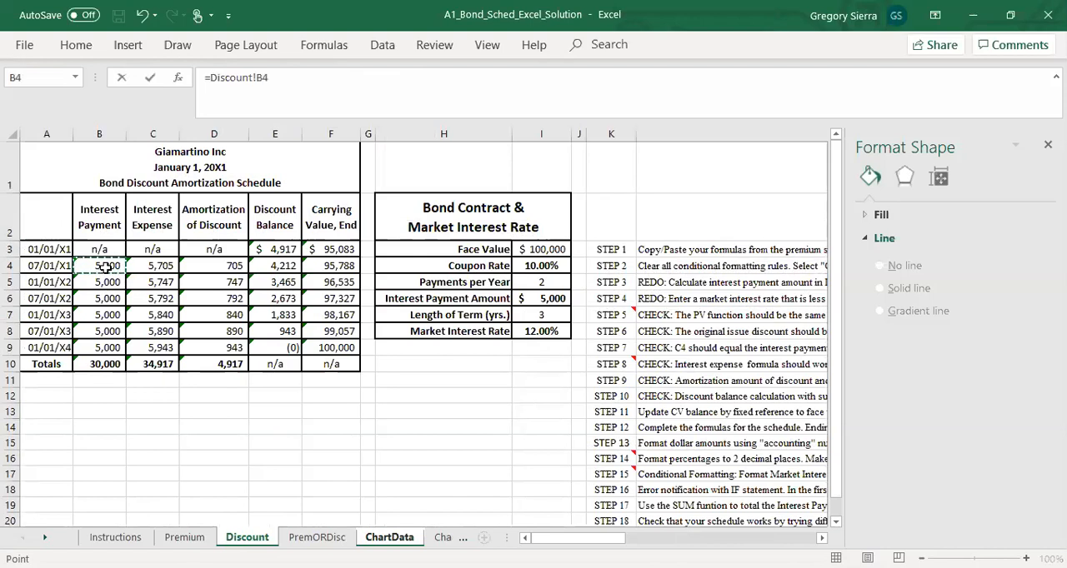
type("-")
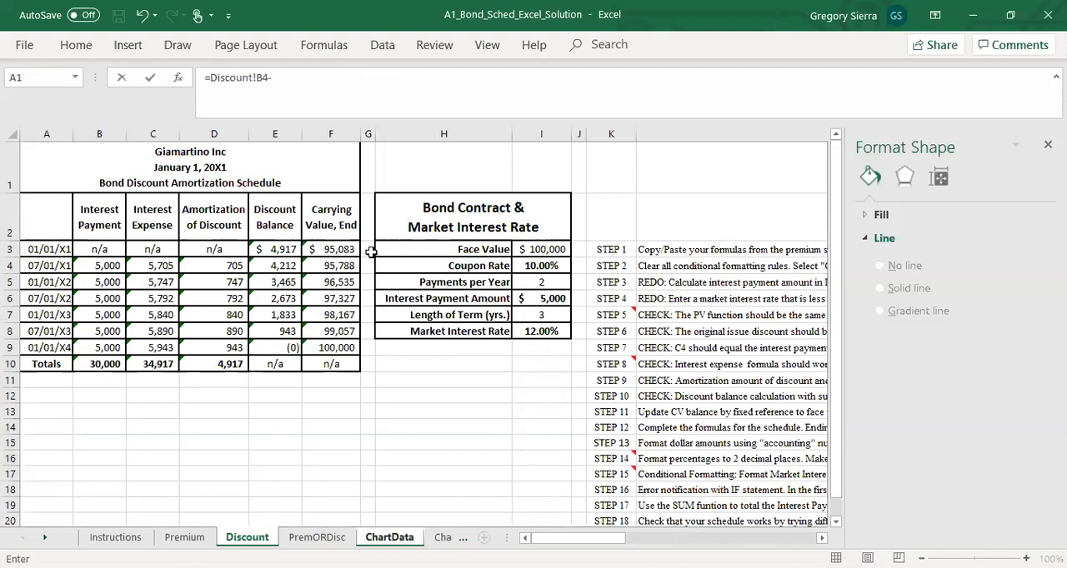
left_click(284, 255)
type("/6")
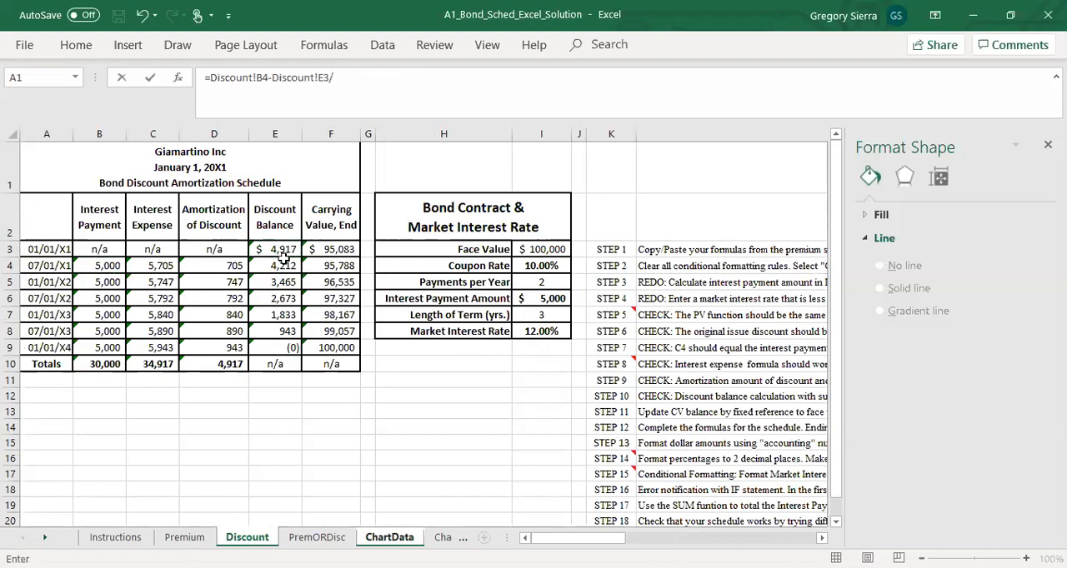
left_click(268, 80)
type("+")
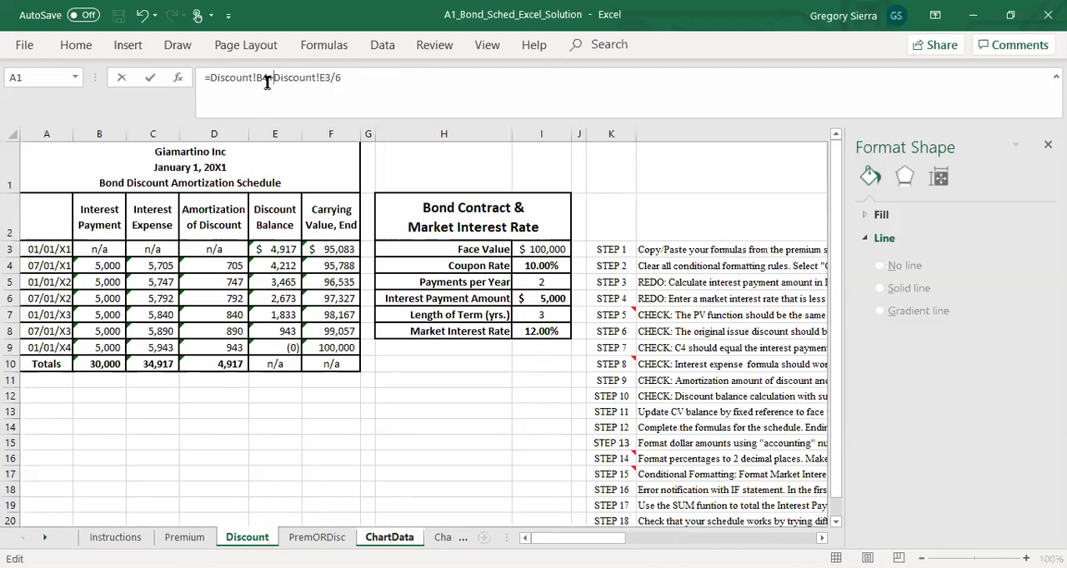
key("Return")
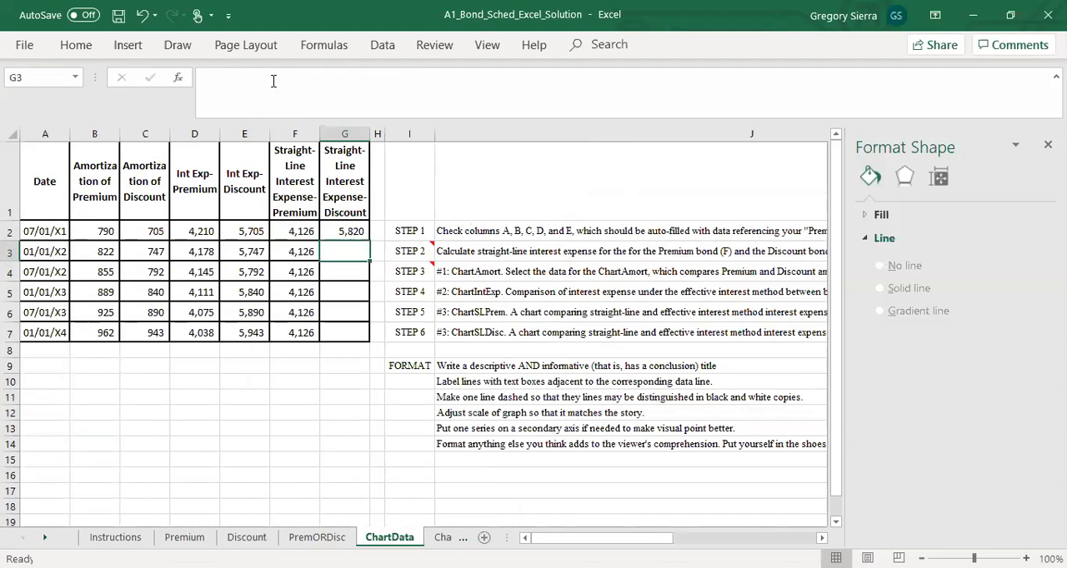
Step: Set G3 equal to G2 and copy that formula into G4:G7 for the remaining discount periods
type("=")
key("Up")
key("Return")
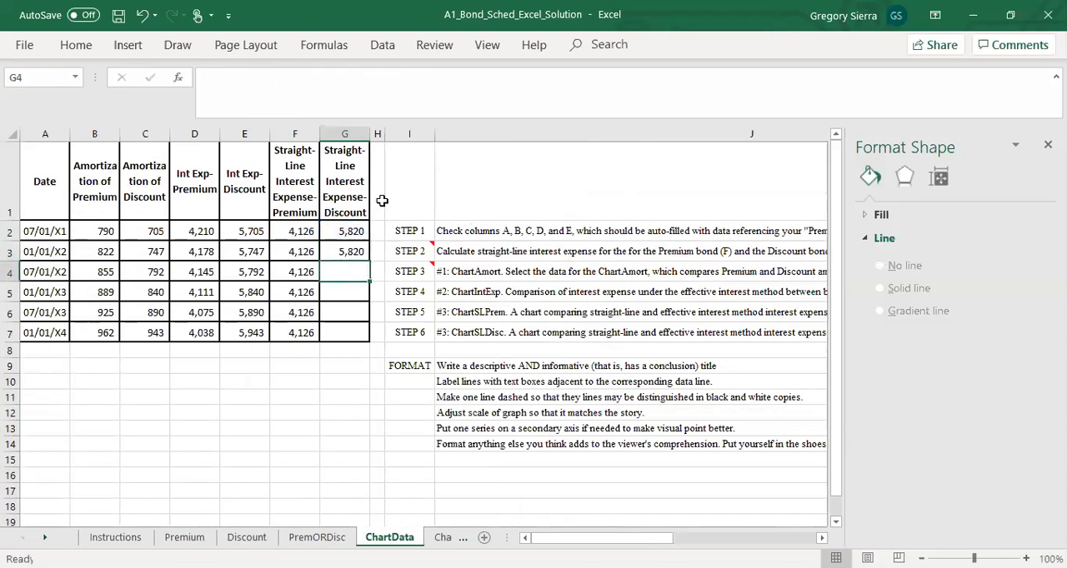
key("Up")
key("ctrl+c")
key("Down")
key("shift+Down")
key("shift+Down")
key("shift+Down")
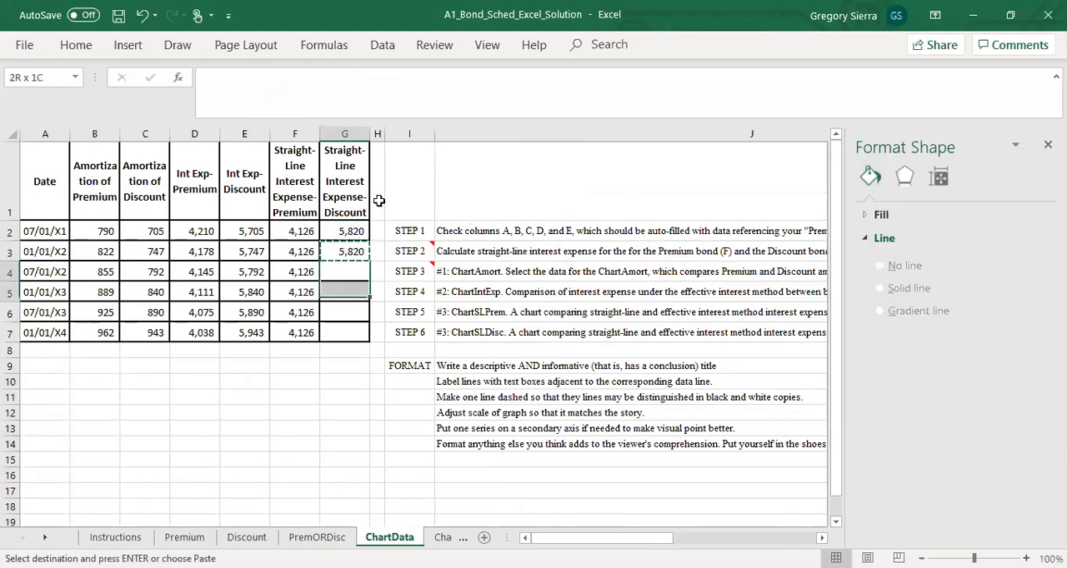
key("ctrl+v")
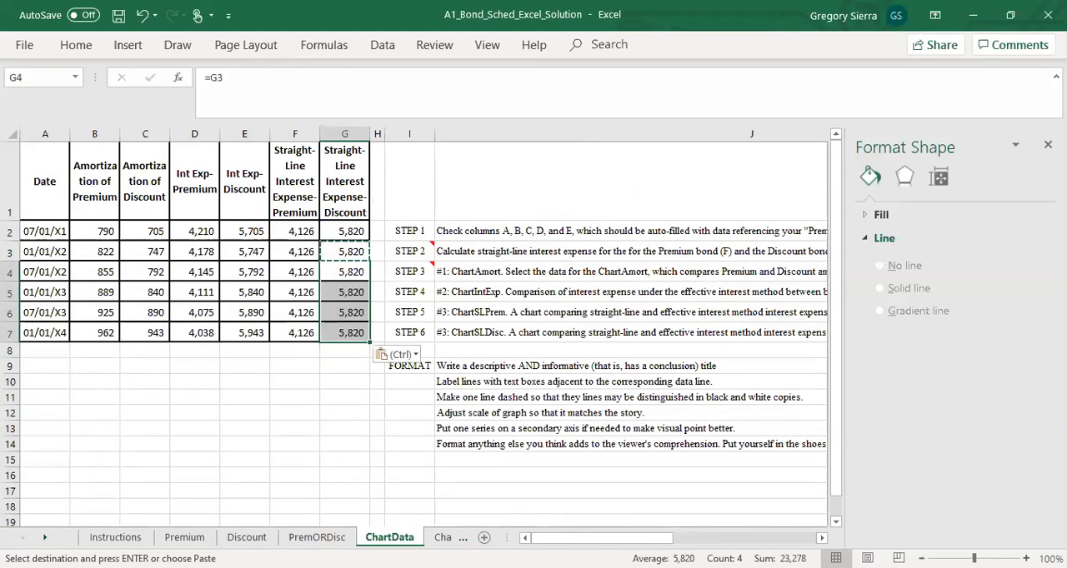
left_click(344, 433)
key("Escape")
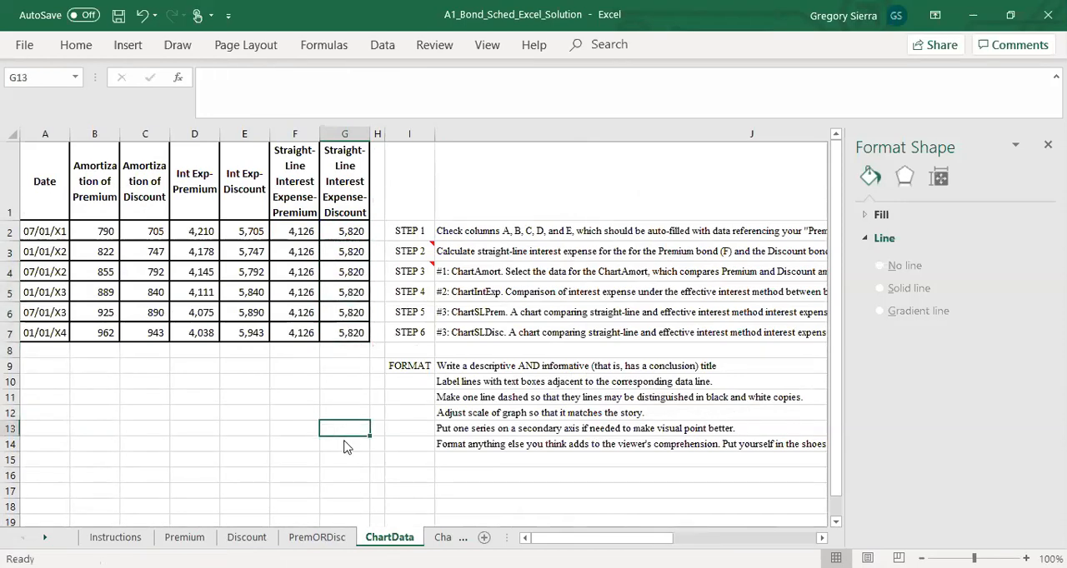
Step: Go to the empty Chart3SLPrem chart sheet and open the data source settings for its chart
left_click(442, 538)
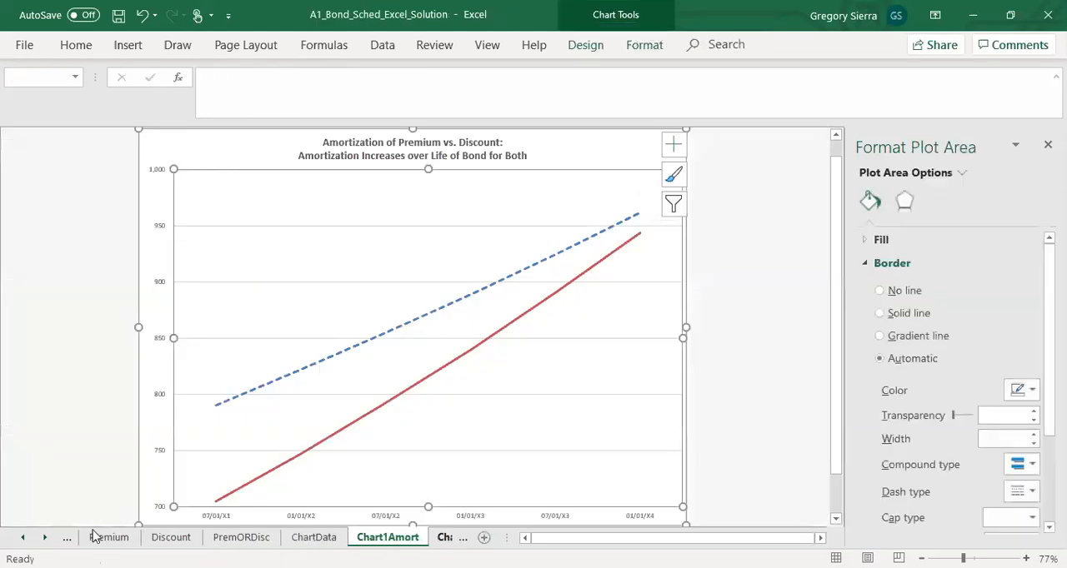
left_click(45, 537)
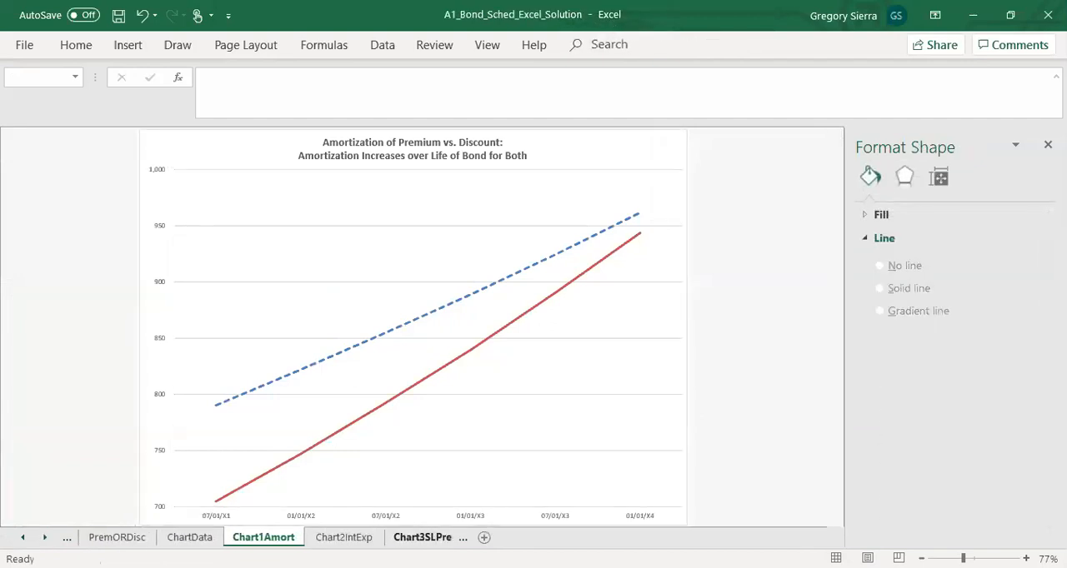
left_click(424, 538)
left_click(357, 194)
right_click(356, 195)
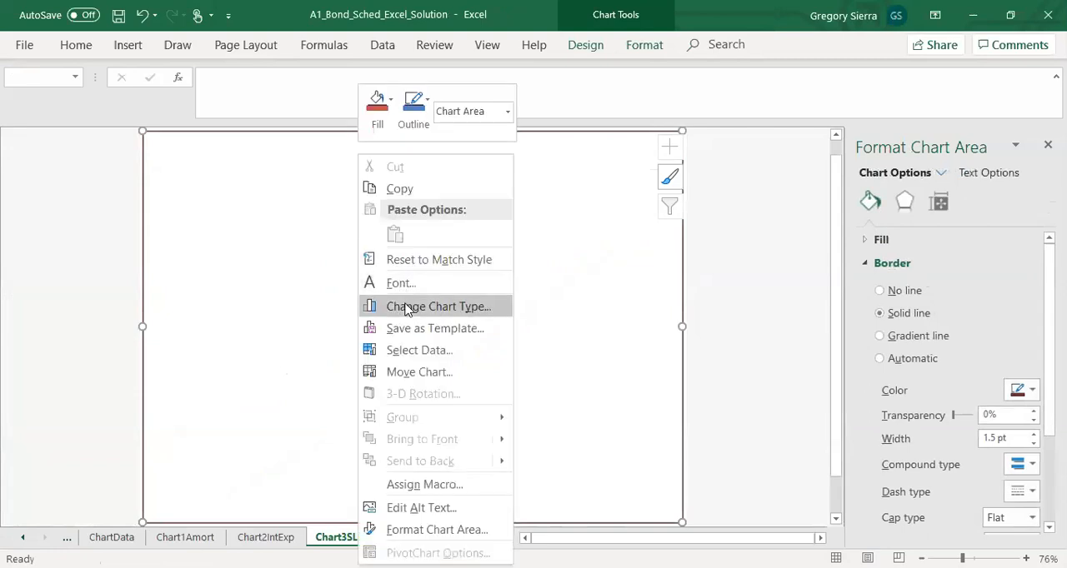
left_click(416, 351)
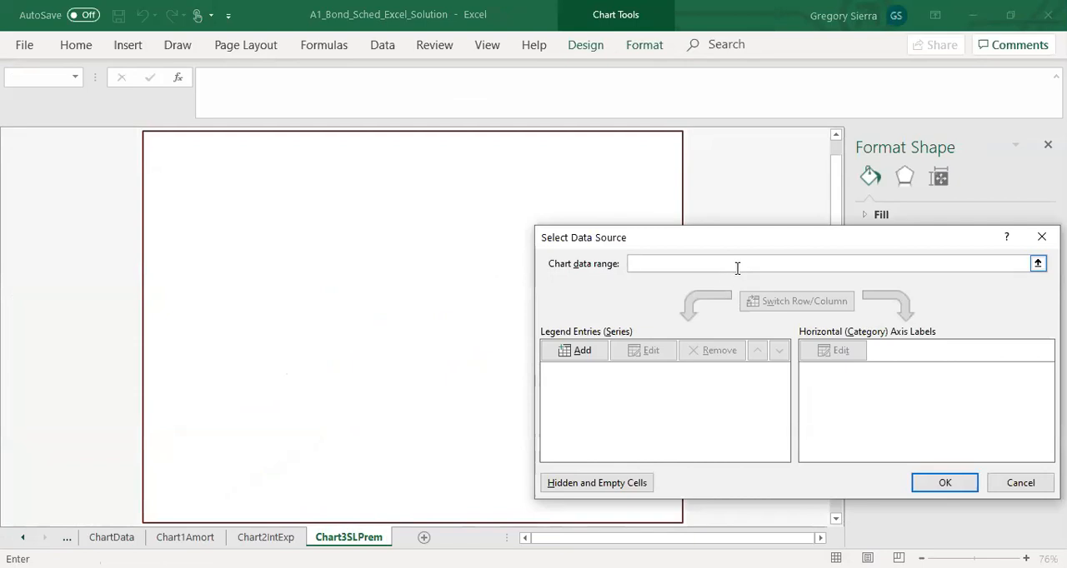
Step: Set the chart data range to ChartData!$A$1:$G$7 and switch rows and columns so the dates become the category labels
left_click(1038, 263)
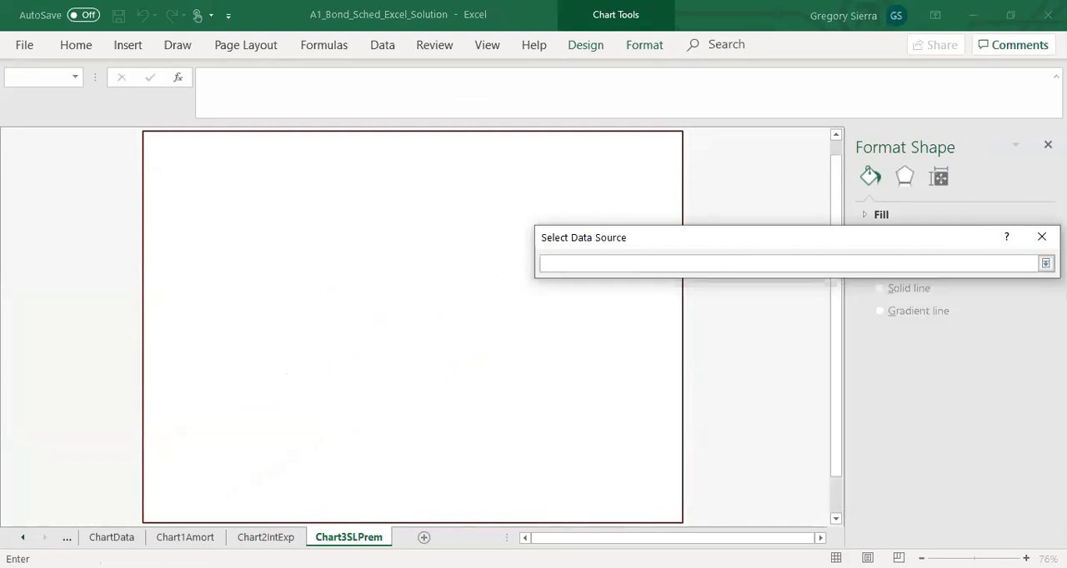
left_click(111, 538)
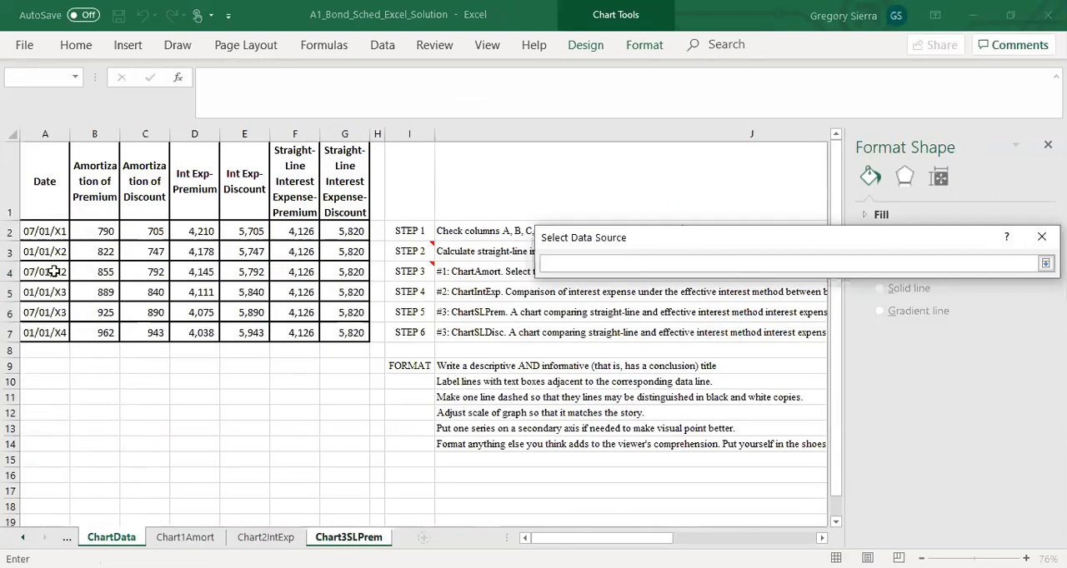
left_click(44, 200)
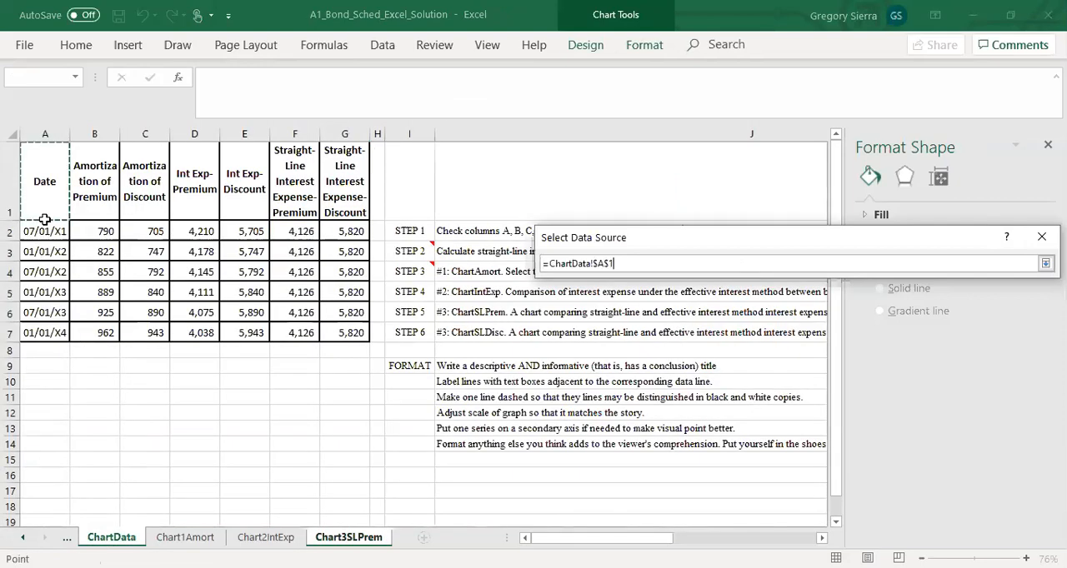
key("ctrl+shift+Right")
key("ctrl+shift+Down")
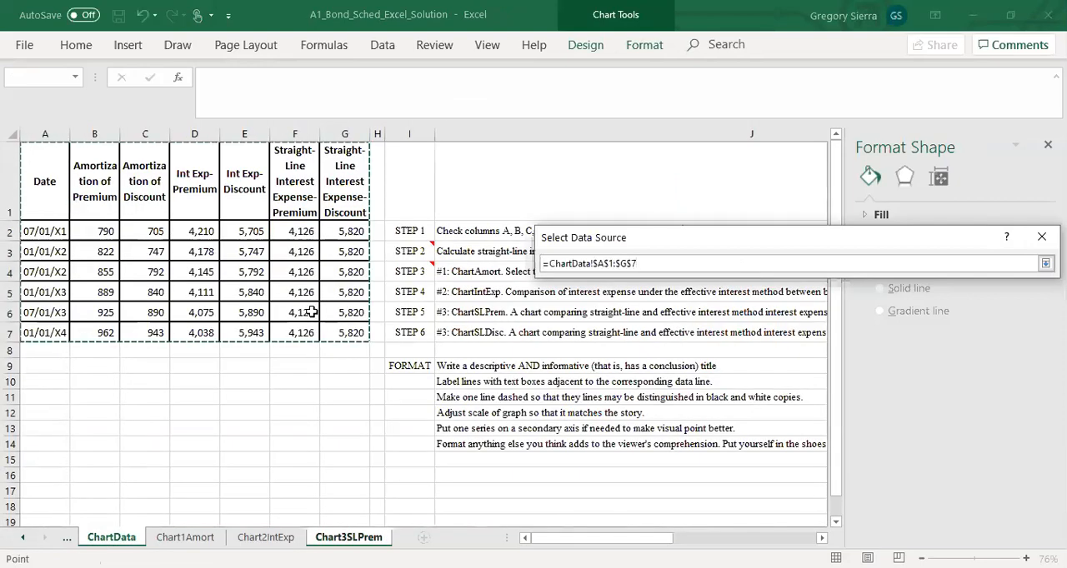
key("Return")
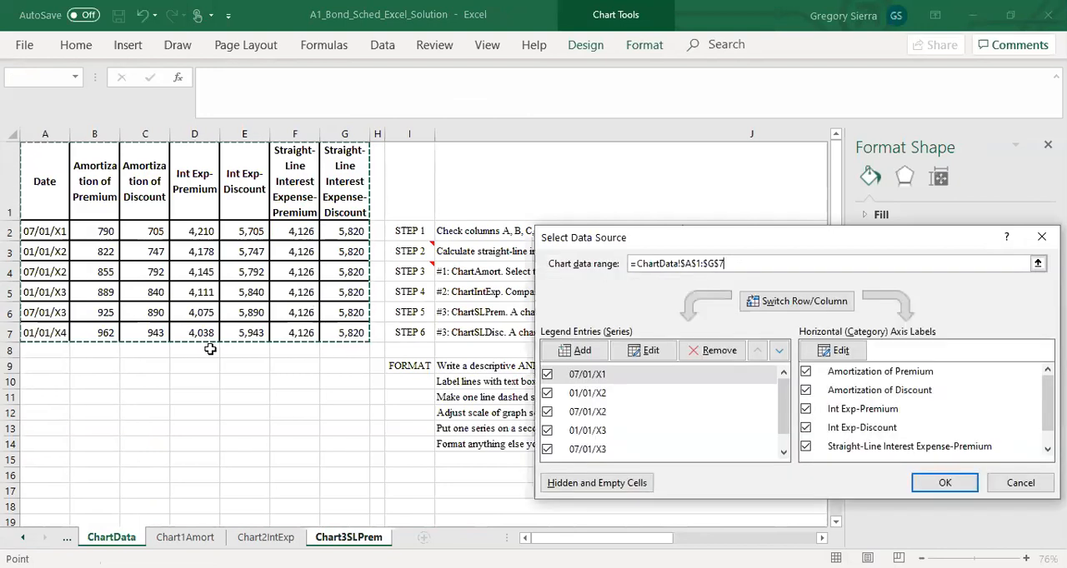
left_click(825, 304)
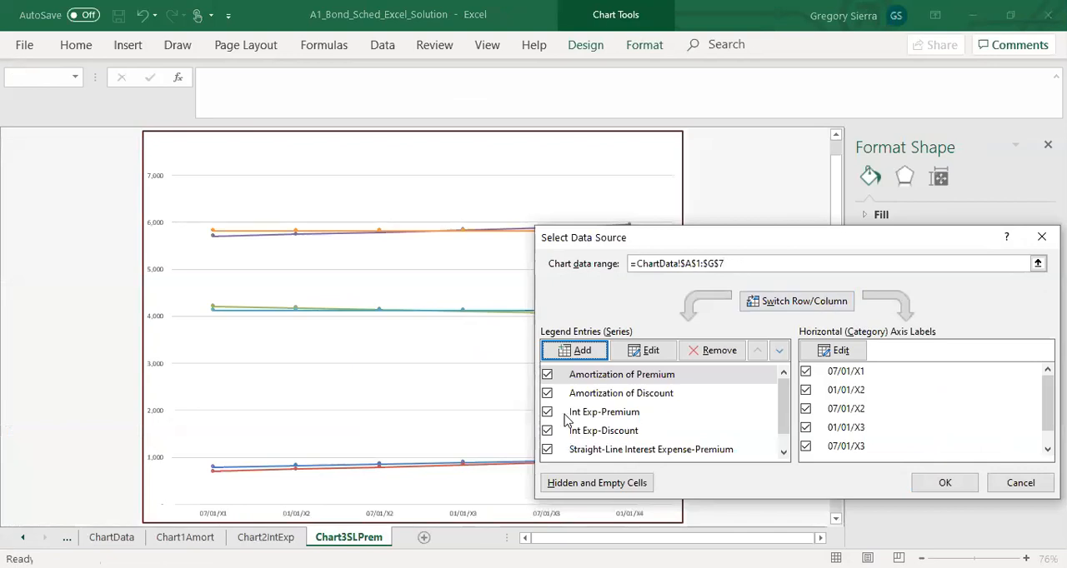
Step: Remove the Amortization of Premium, Amortization of Discount, Int Exp-Discount and Straight-Line Interest Expense-Discount series from the chart and apply the data source
left_click(595, 381)
left_click(600, 395)
left_click(610, 377)
left_click(712, 354)
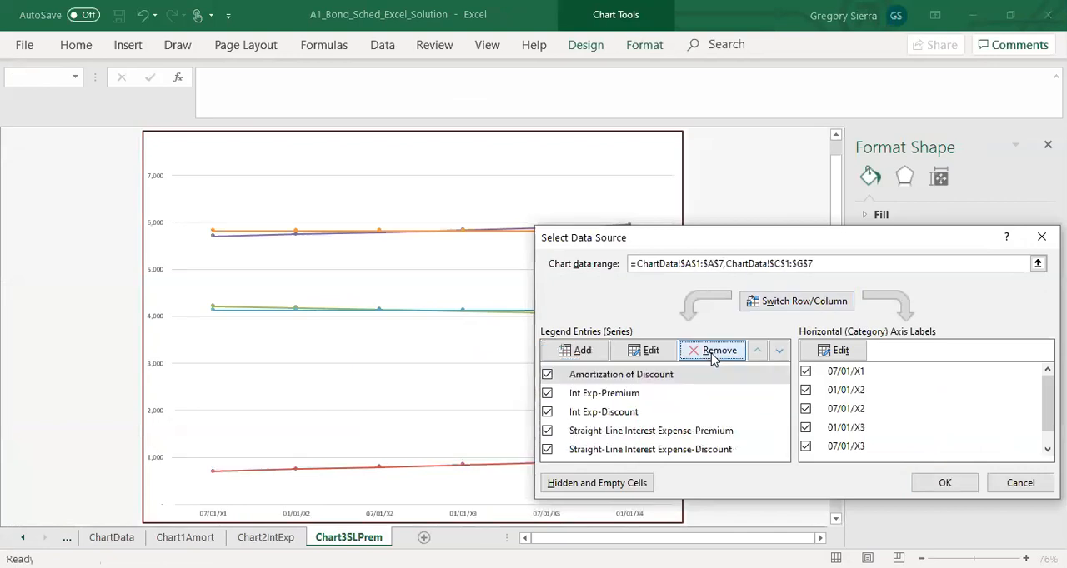
left_click(710, 353)
left_click(687, 395)
left_click(714, 355)
left_click(692, 412)
left_click(711, 352)
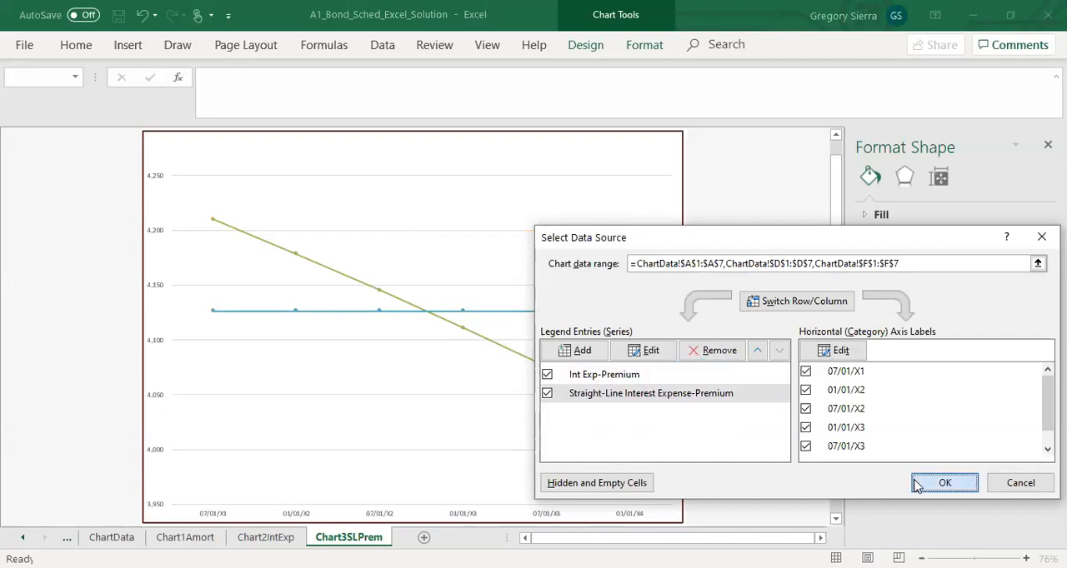
left_click(942, 483)
Step: Add a chart title and replace its placeholder with the opening words "Premium Case: Effective Interest Method v. Straigh"
left_click(671, 146)
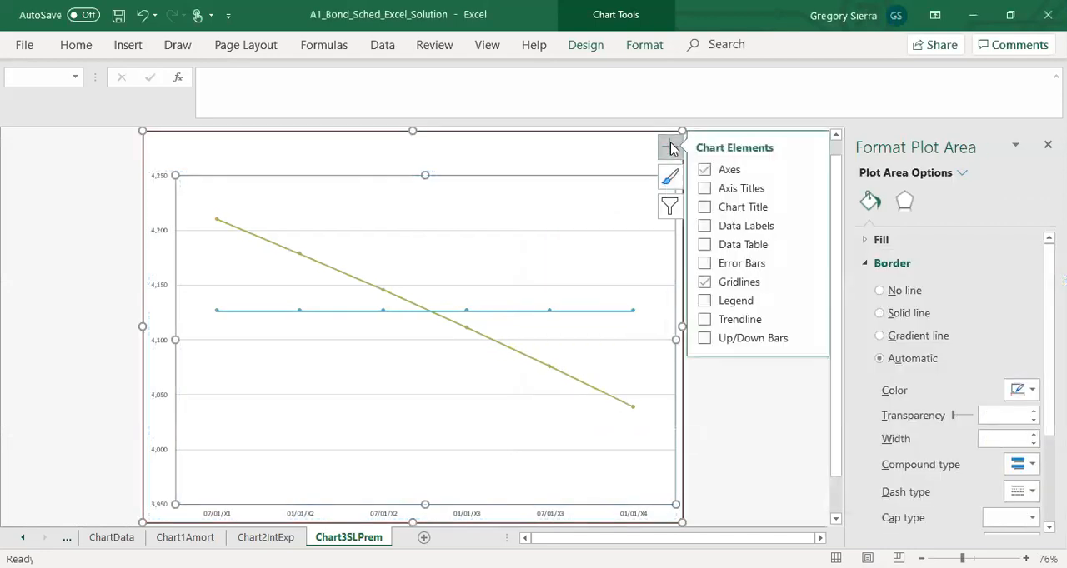
left_click(704, 207)
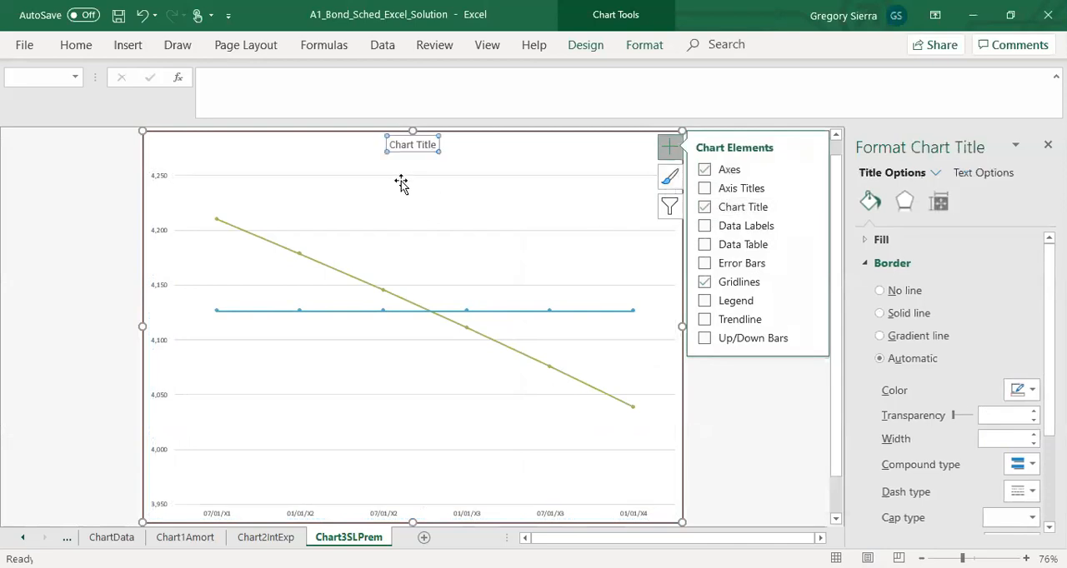
left_click(414, 144)
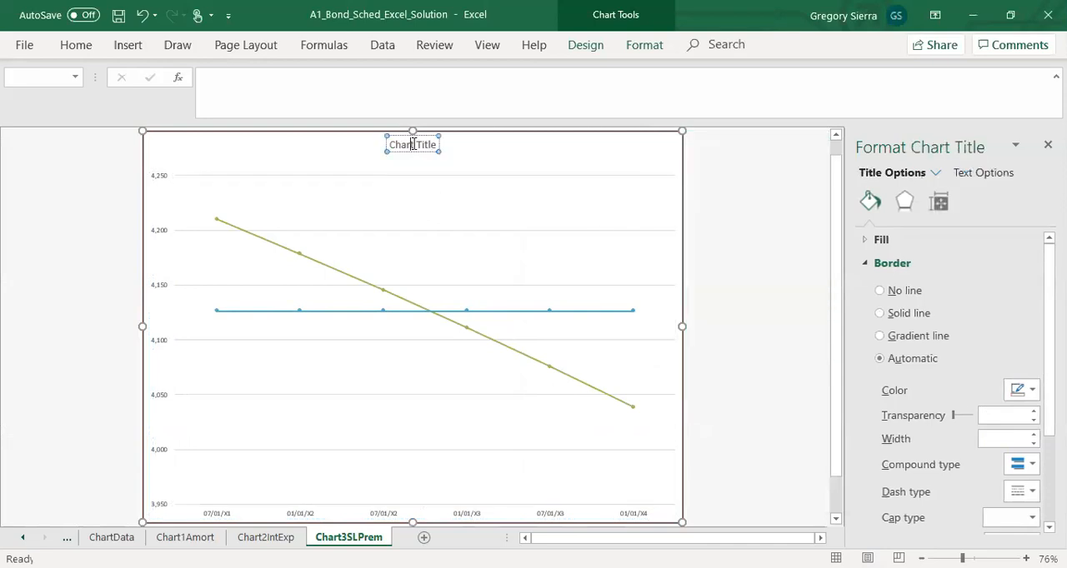
triple_click(412, 144)
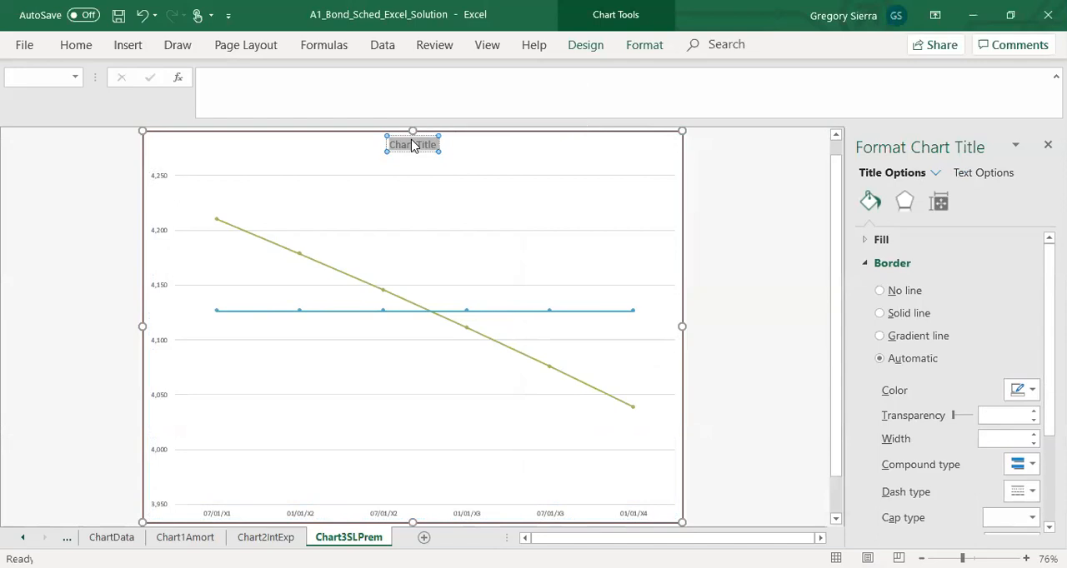
type("Pre")
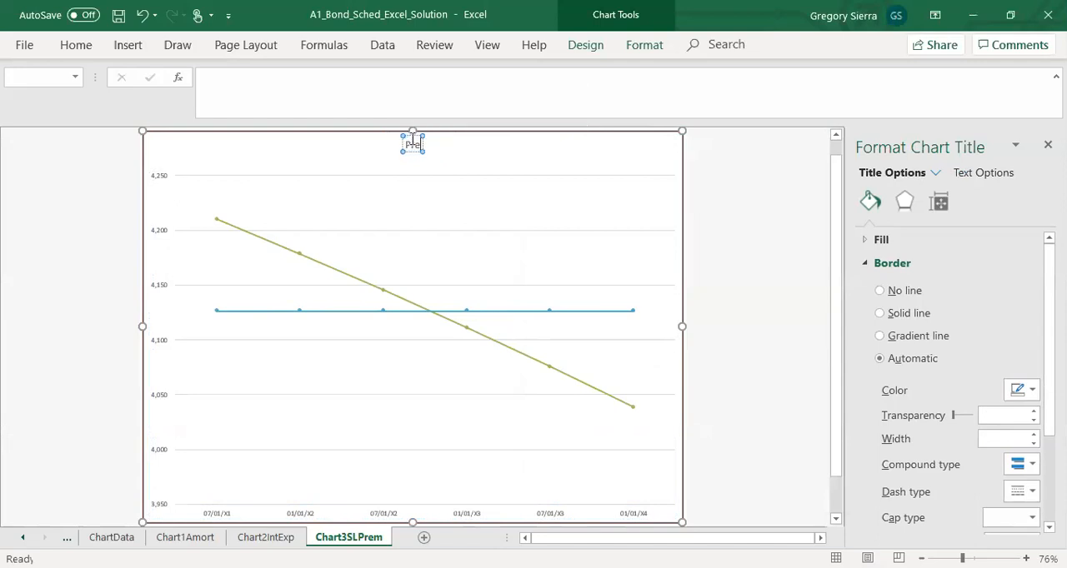
type("mium Case:")
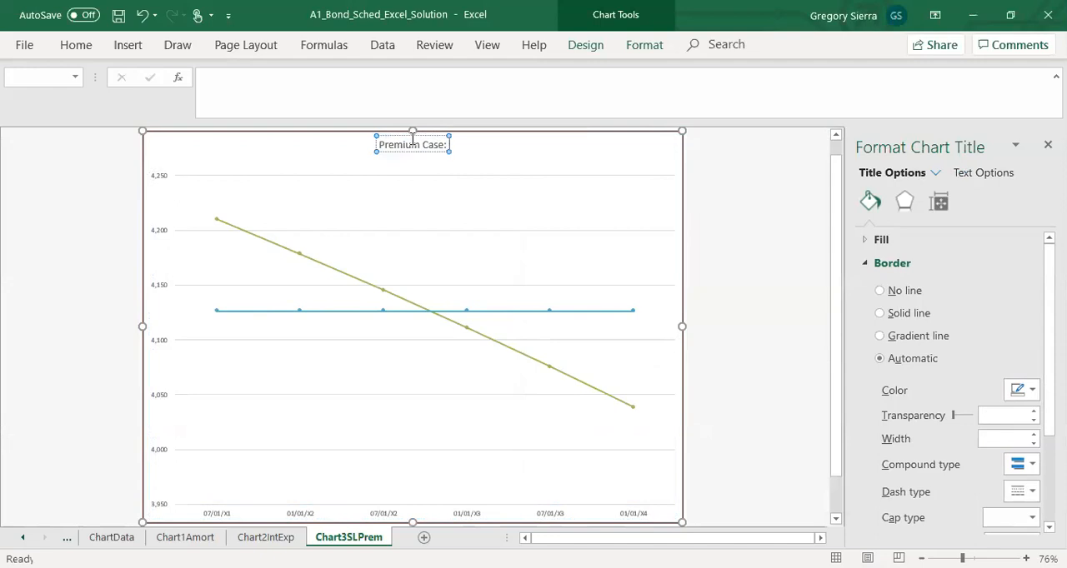
type(" Effective Intersest Method v")
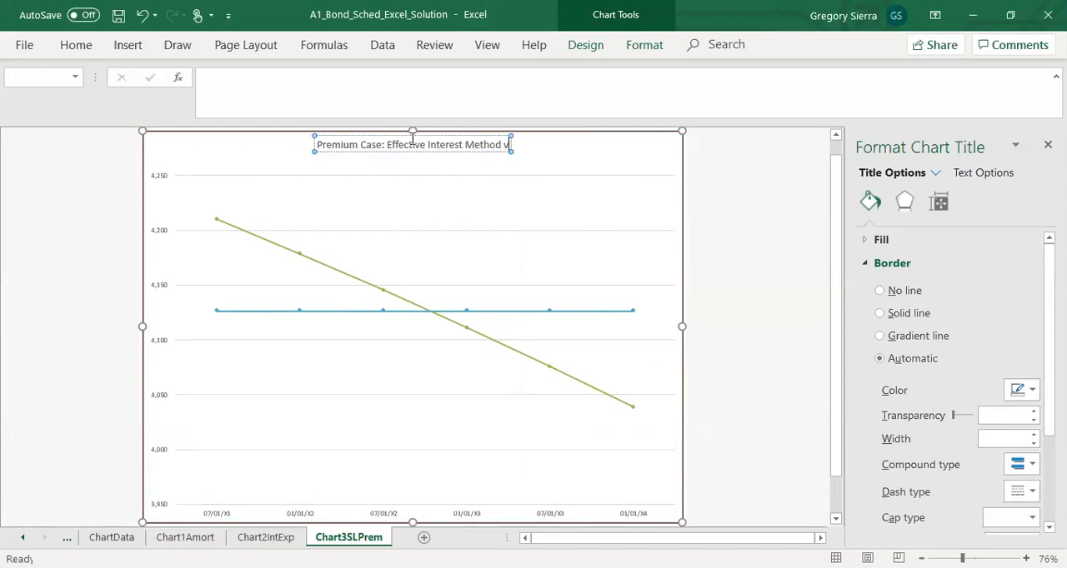
type(".")
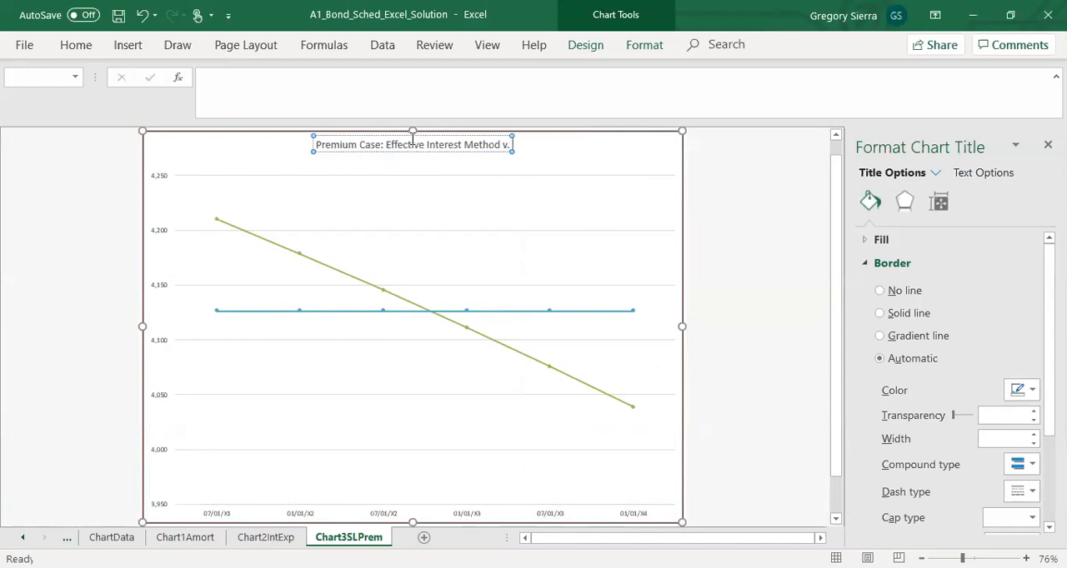
type(" Straigh")
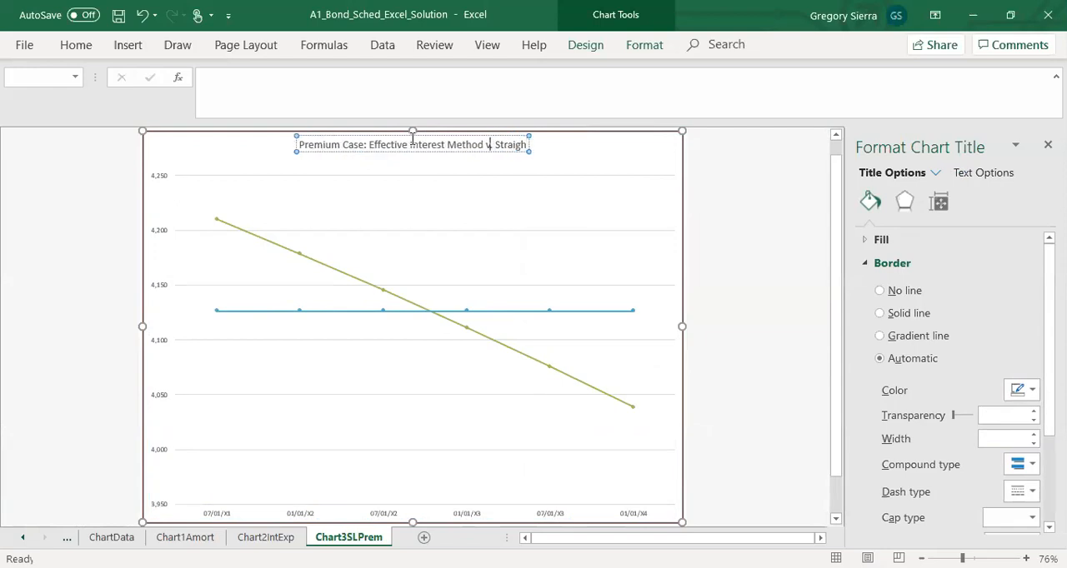
Step: Remove "Method" from the title and complete it as "Premium Case: Effective Interest v. Straight-Line Interest Methods"
key("ctrl+shift+Left")
key("BackSpace")
type("t-")
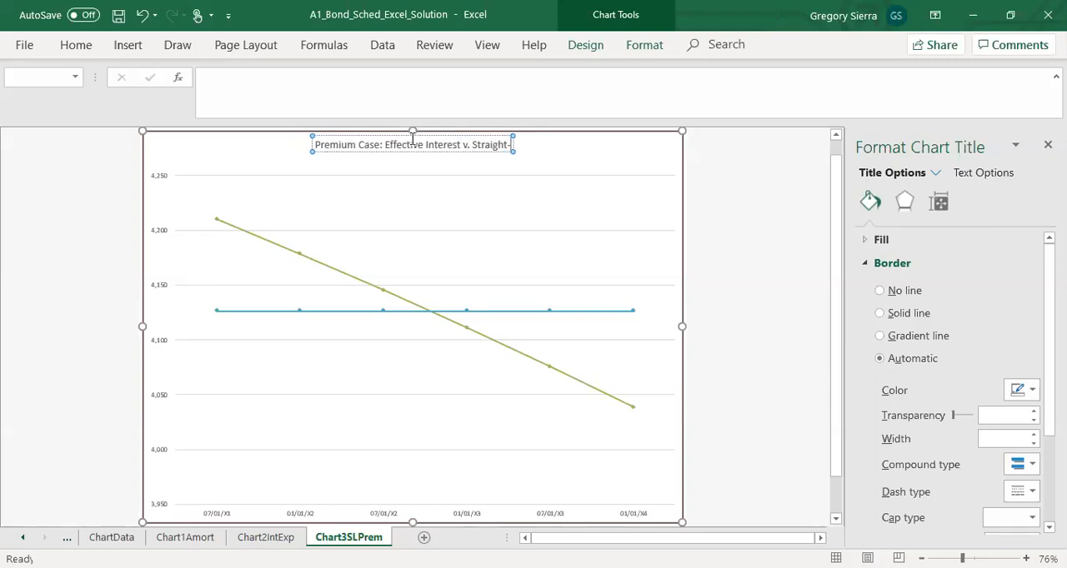
type("Line Methdo")
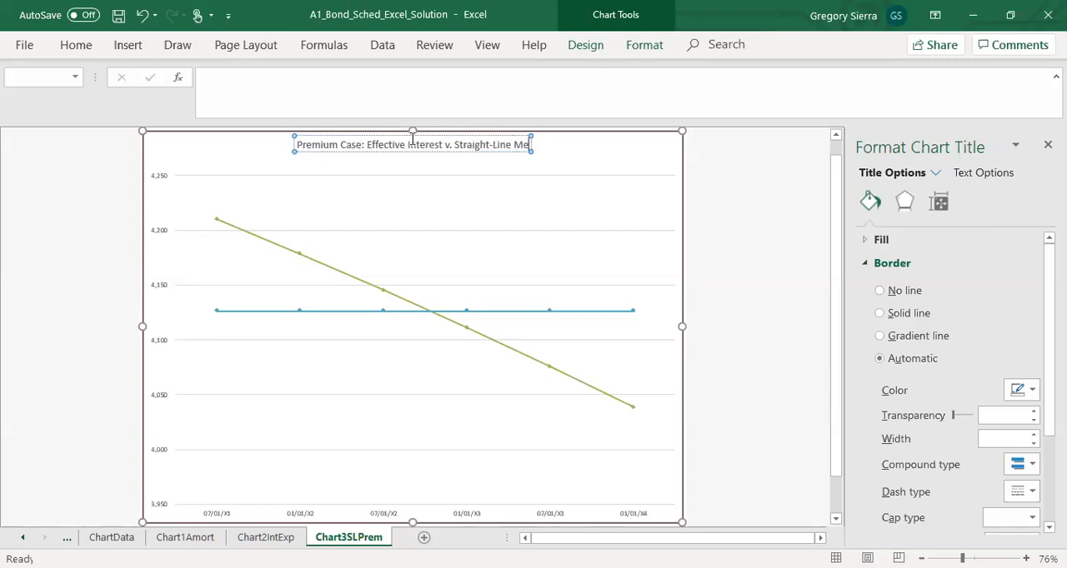
key("BackSpace")
key("BackSpace")
type("ods")
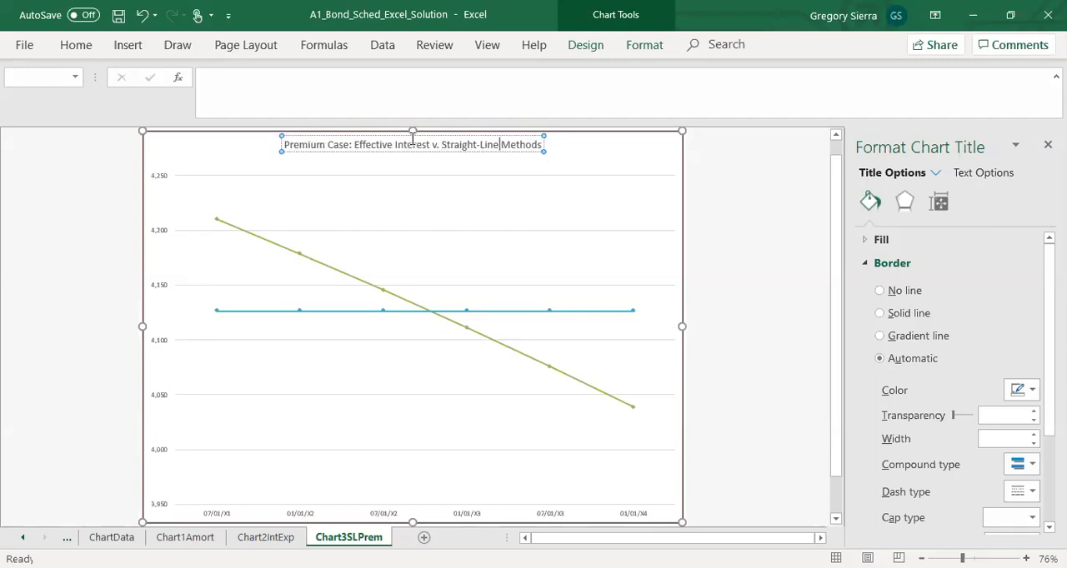
type("Interest")
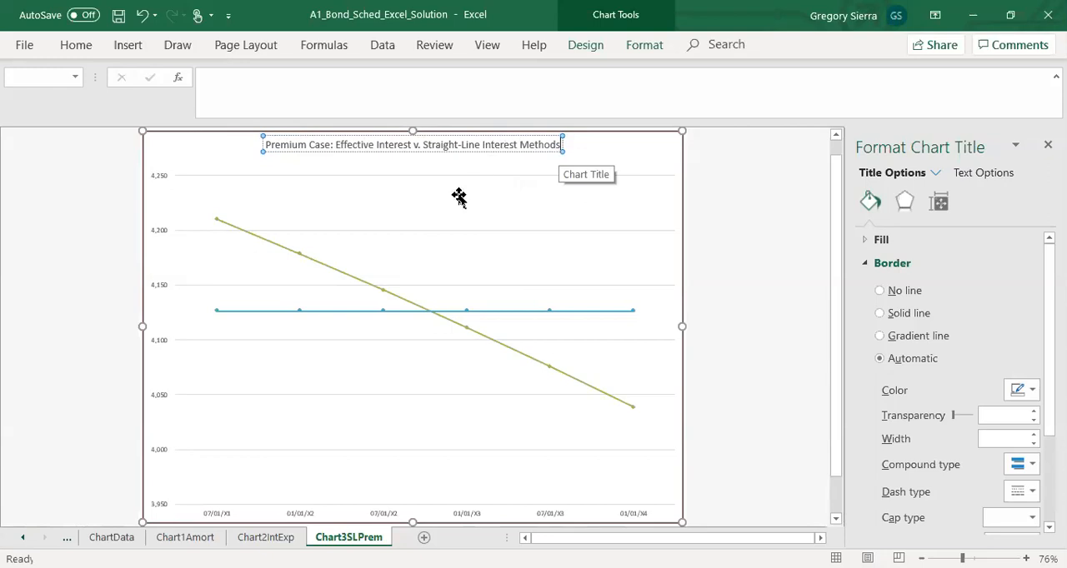
Step: Format the Int Exp-Premium series line as dark red, dotted and 4.5 pt wide
left_click(575, 385)
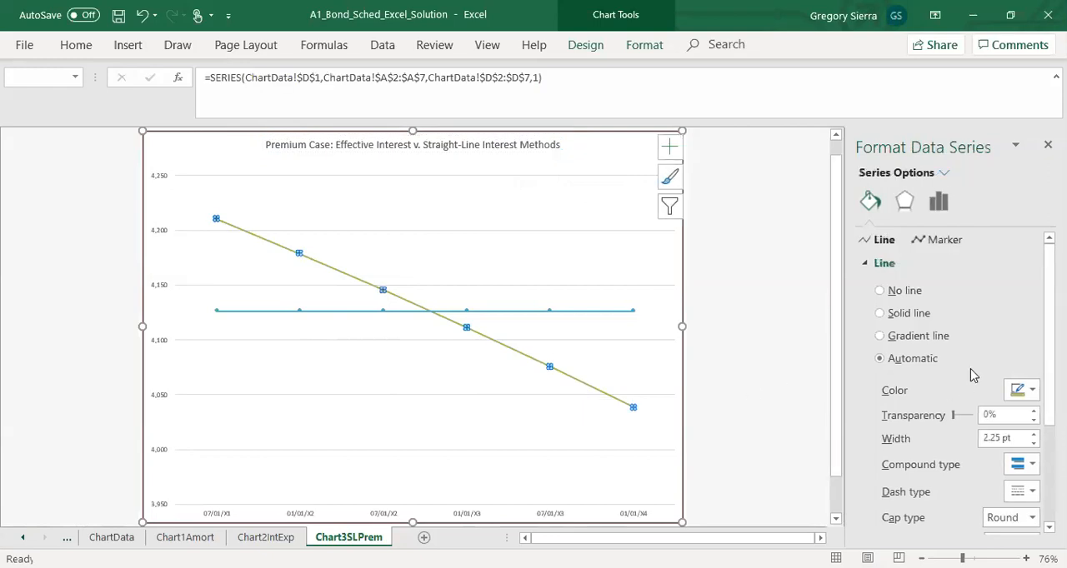
left_click(1031, 390)
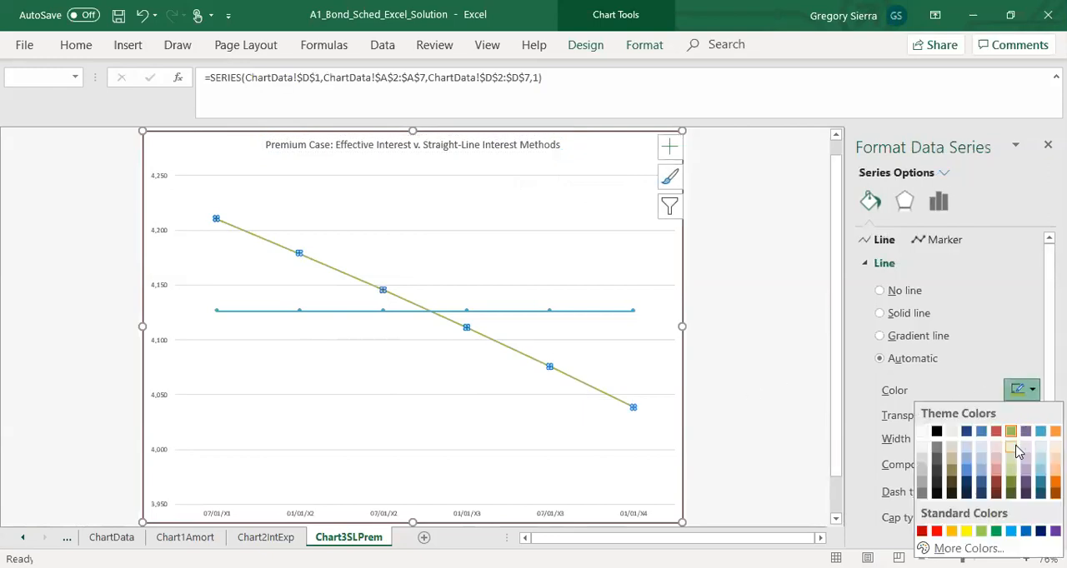
left_click(995, 487)
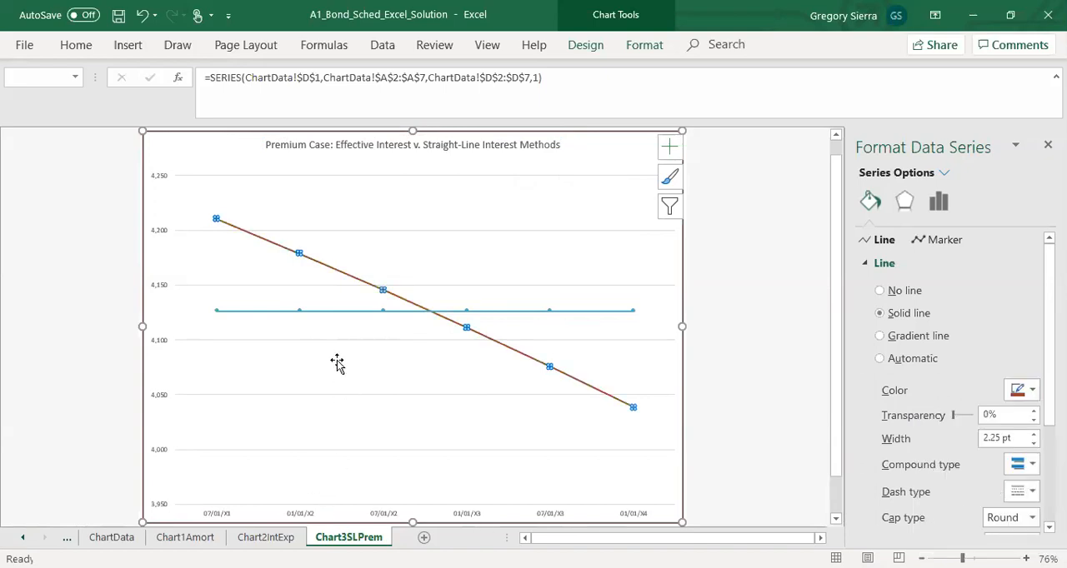
left_click(1035, 436)
left_click(1034, 436)
left_click(1035, 435)
left_click(1034, 435)
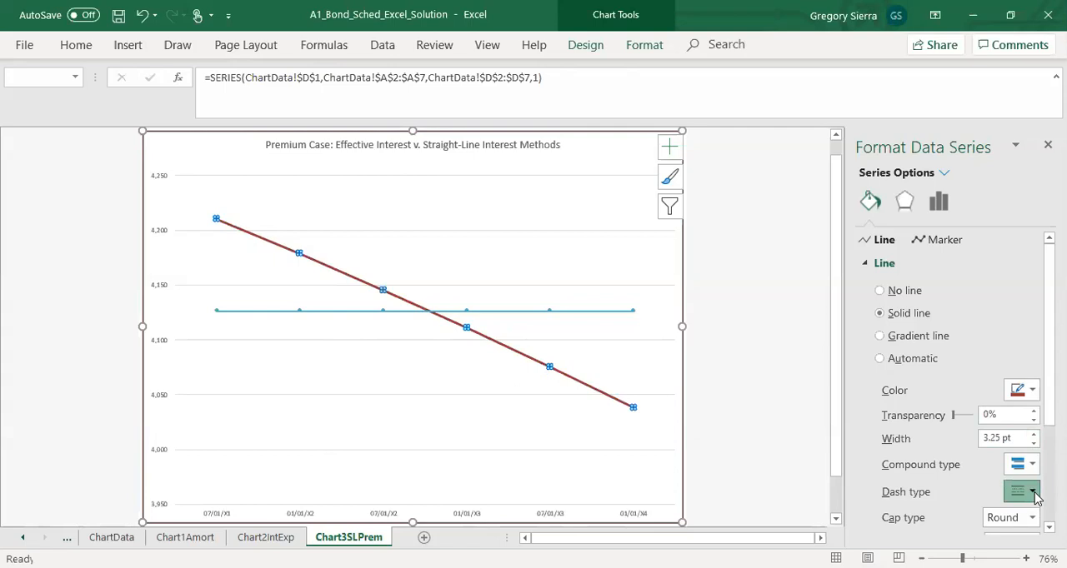
left_click(1034, 497)
left_click(992, 431)
left_click(1034, 434)
left_click(1033, 434)
left_click(1034, 434)
left_click(1033, 435)
Step: Format the Straight-Line Interest Expense-Premium series line as 3 pt wide and dark orange
left_click(1034, 434)
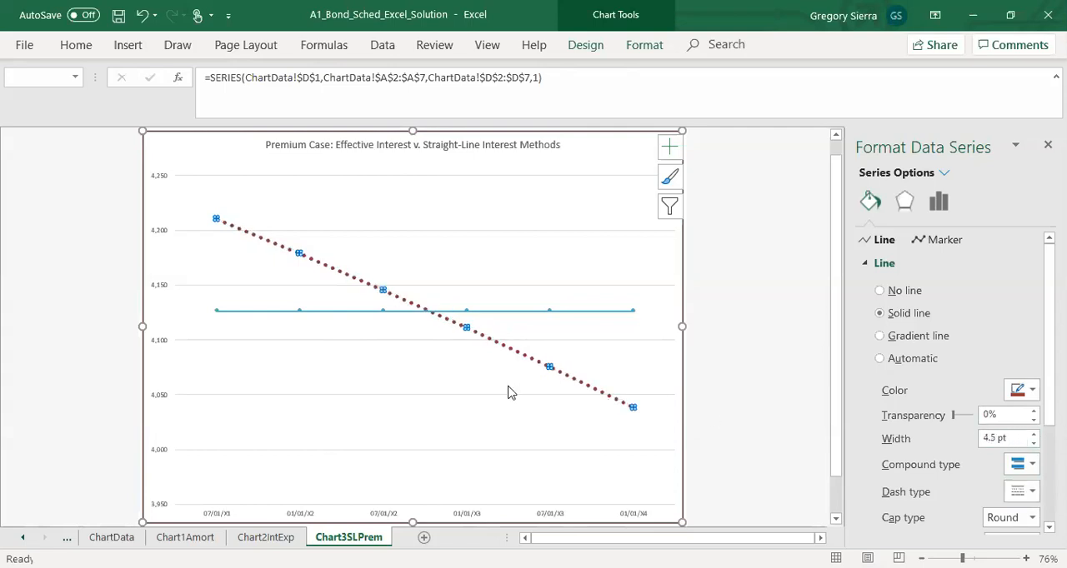
left_click(559, 311)
left_click(1034, 434)
left_click(1033, 434)
left_click(1033, 434)
left_click(1033, 434)
left_click(1033, 434)
left_click(1033, 444)
left_click(1034, 443)
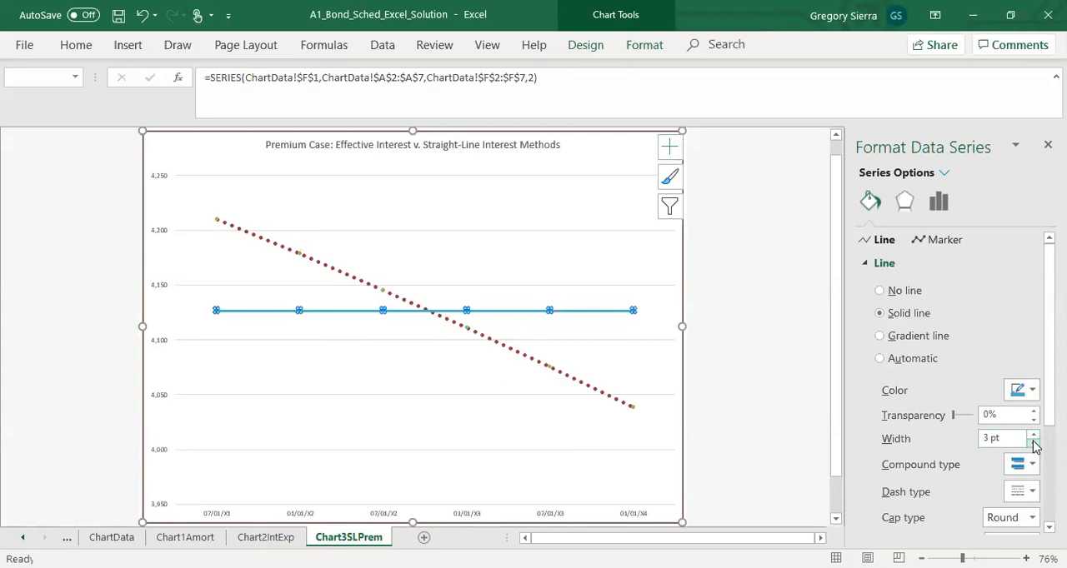
left_click(1034, 391)
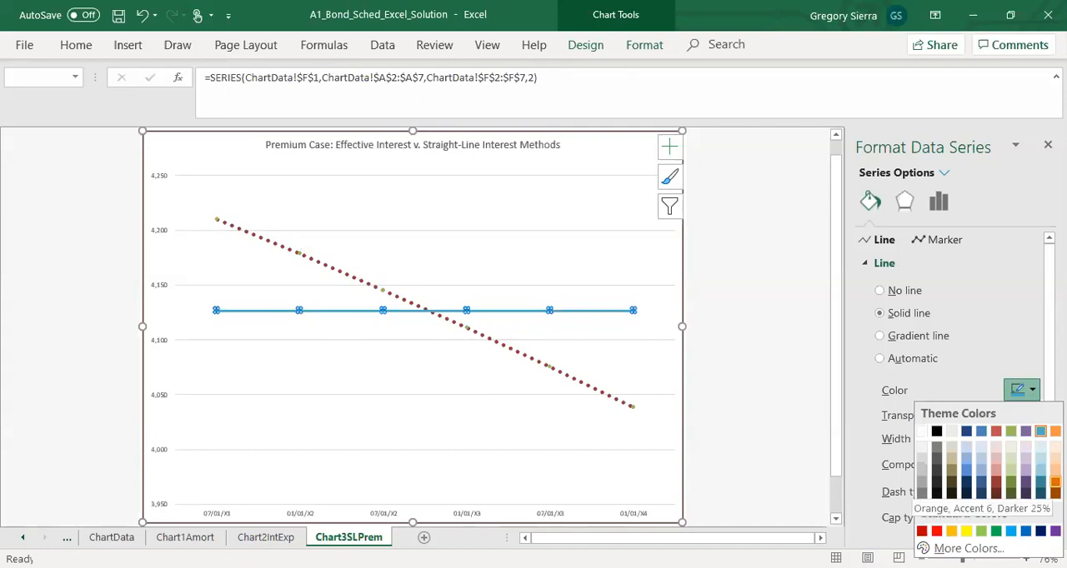
left_click(1055, 482)
left_click(326, 429)
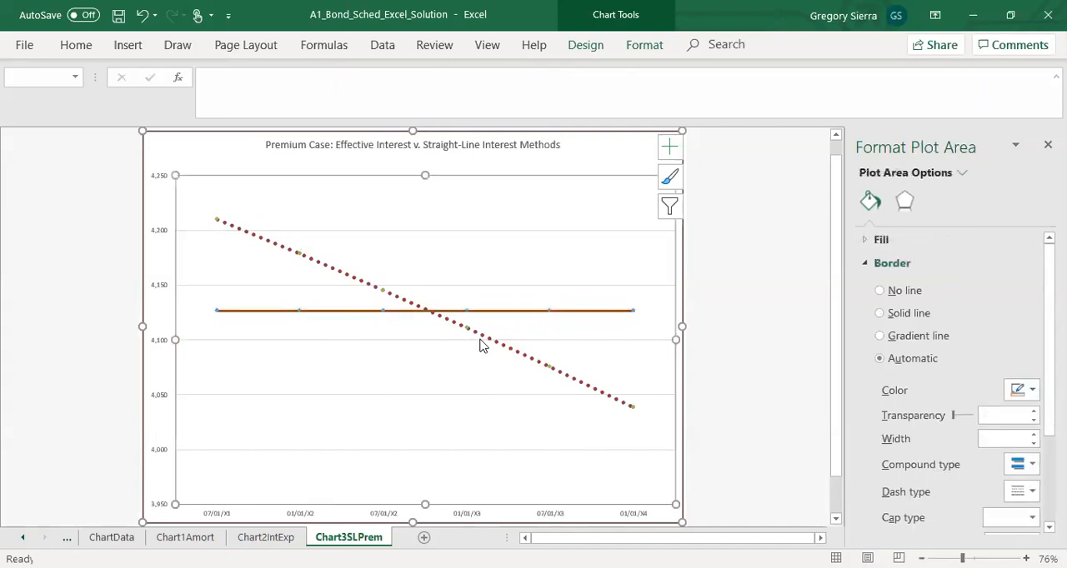
Step: Set the marker border color of the Int Exp-Premium series to dark red
left_click(383, 291)
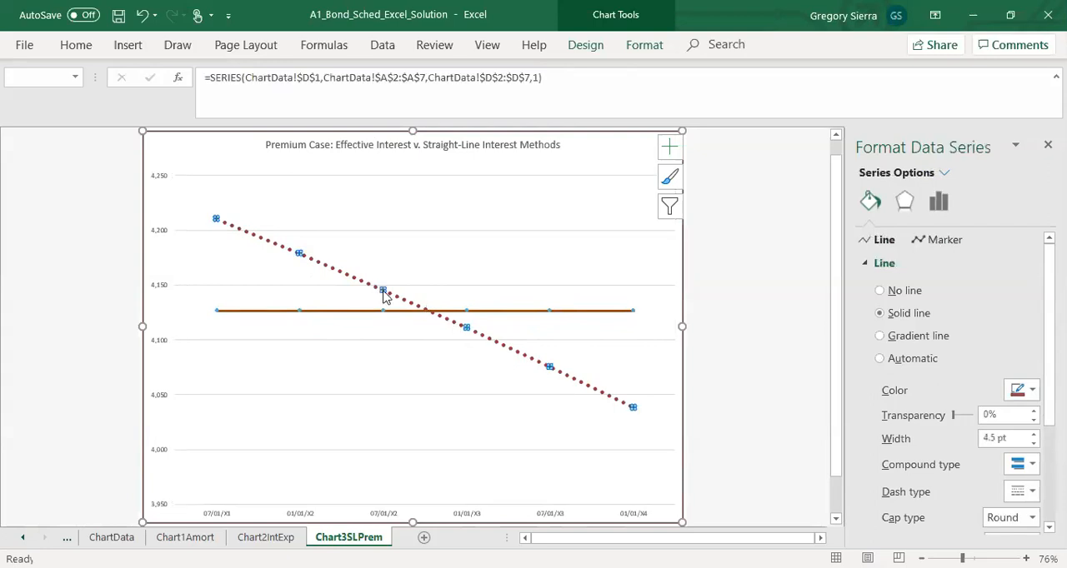
left_click(935, 240)
left_click(1034, 438)
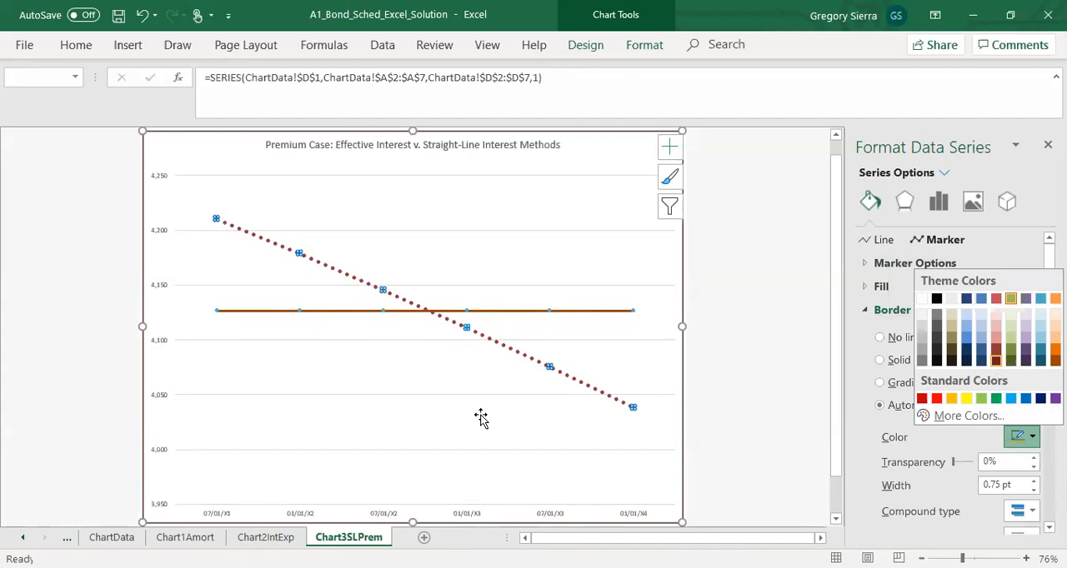
left_click(412, 362)
Step: Set the marker border color of the Straight-Line Interest Expense-Premium series to dark orange
left_click(383, 310)
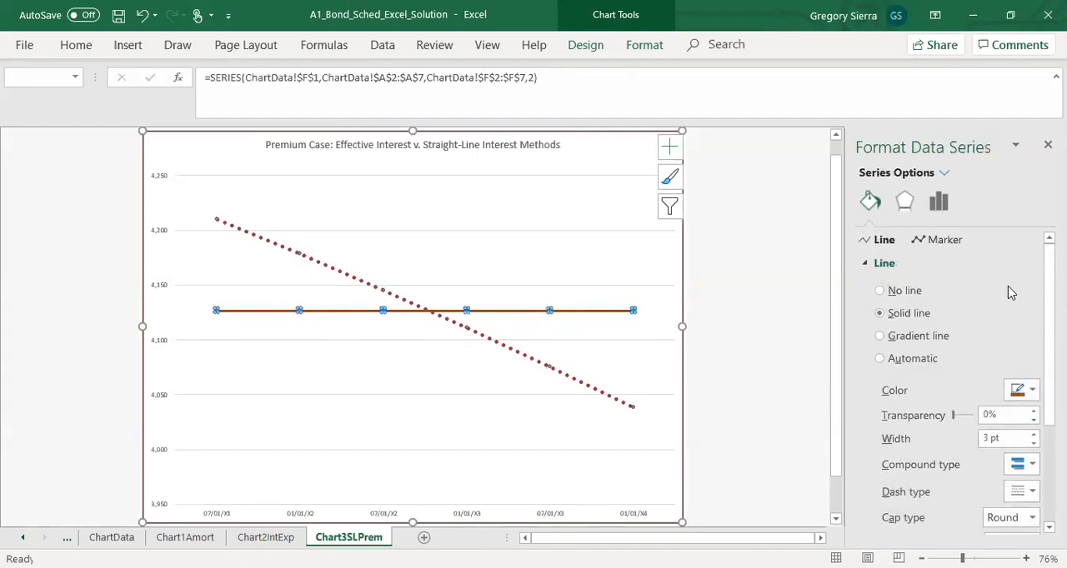
left_click(935, 240)
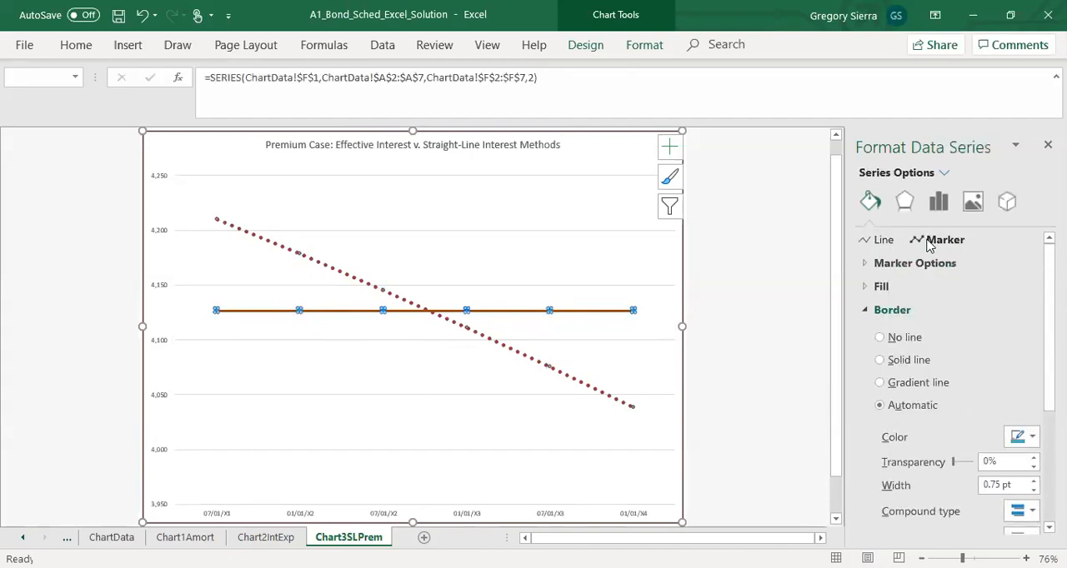
left_click(1023, 437)
left_click(350, 393)
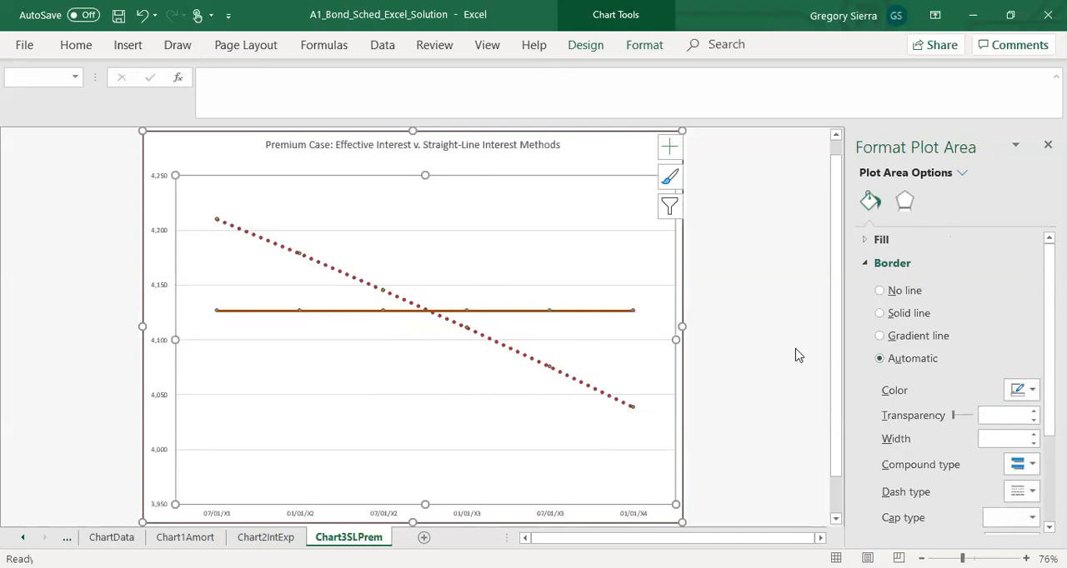
Step: Review the marker border settings of the Straight-Line Interest Expense-Premium series
mouse_move(549, 372)
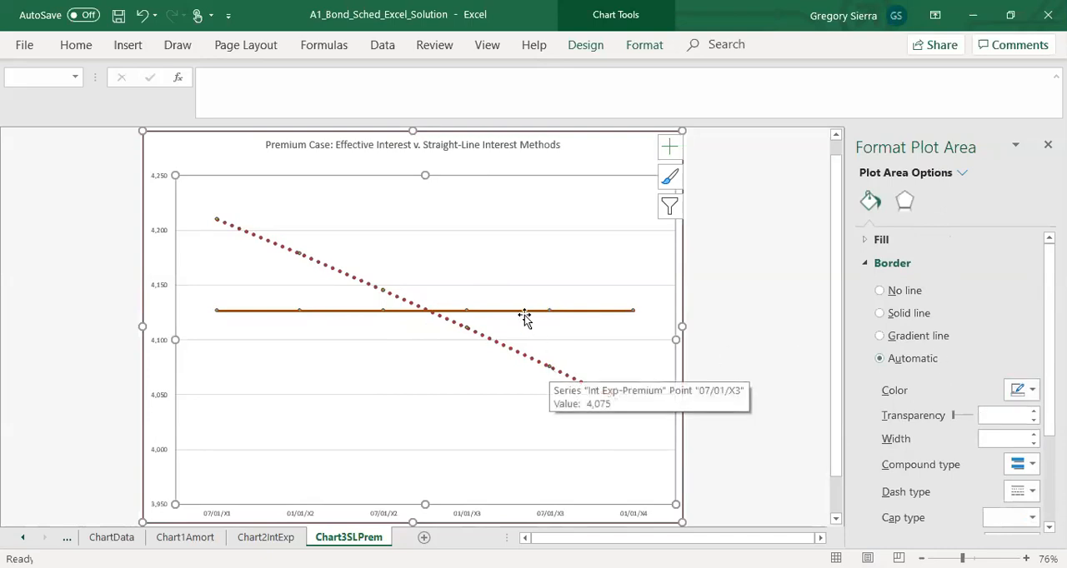
left_click(550, 312)
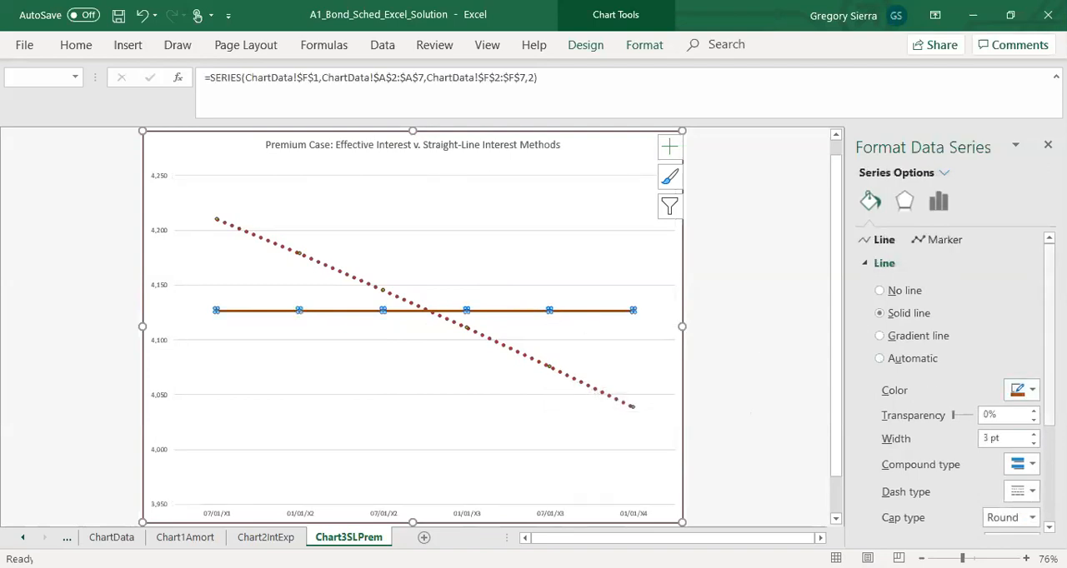
left_click(934, 240)
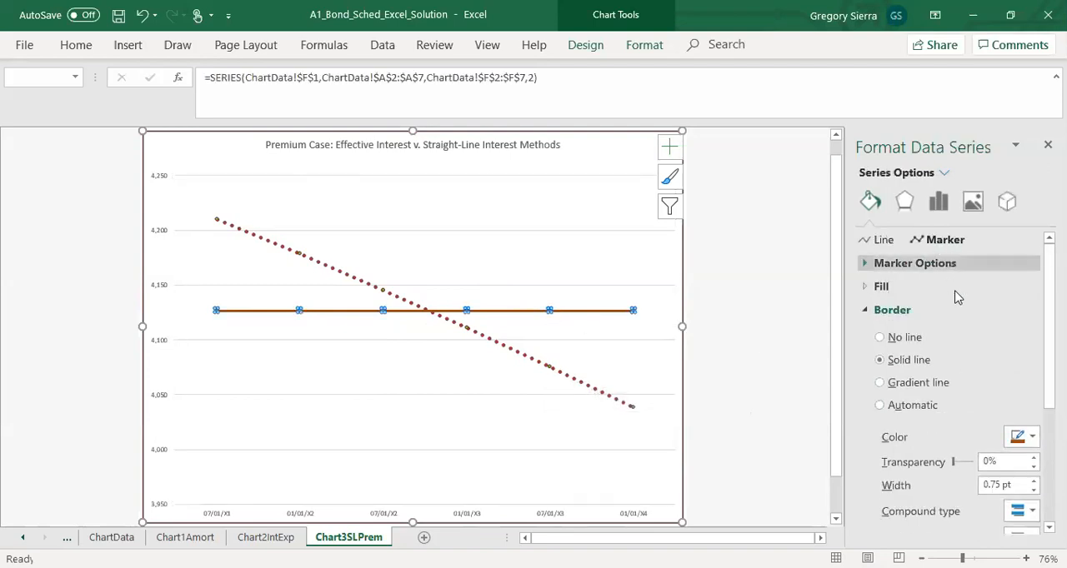
scroll(1012, 360, "down", 2)
scroll(984, 359, "down", 3)
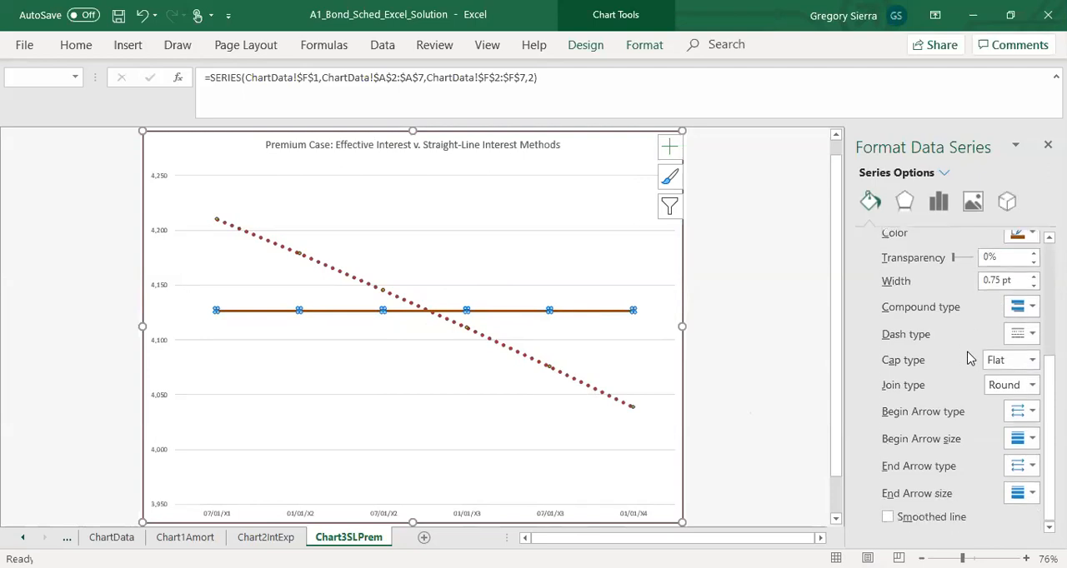
scroll(969, 358, "up", 2)
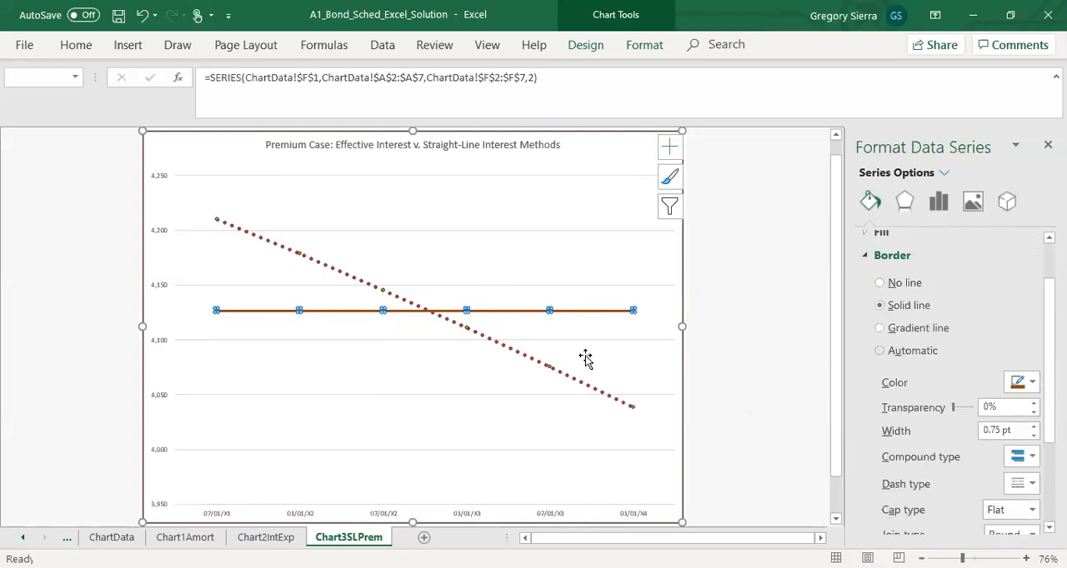
left_click(278, 356)
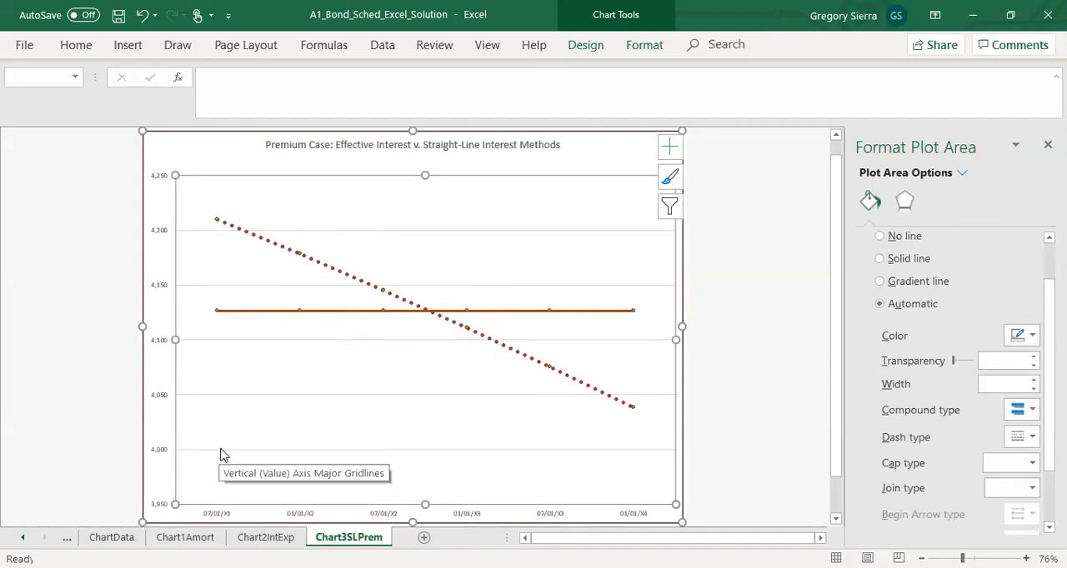
Step: Try a maximum bound of 4000 on the Chart3SLPrem vertical axis and undo it
left_click(155, 451)
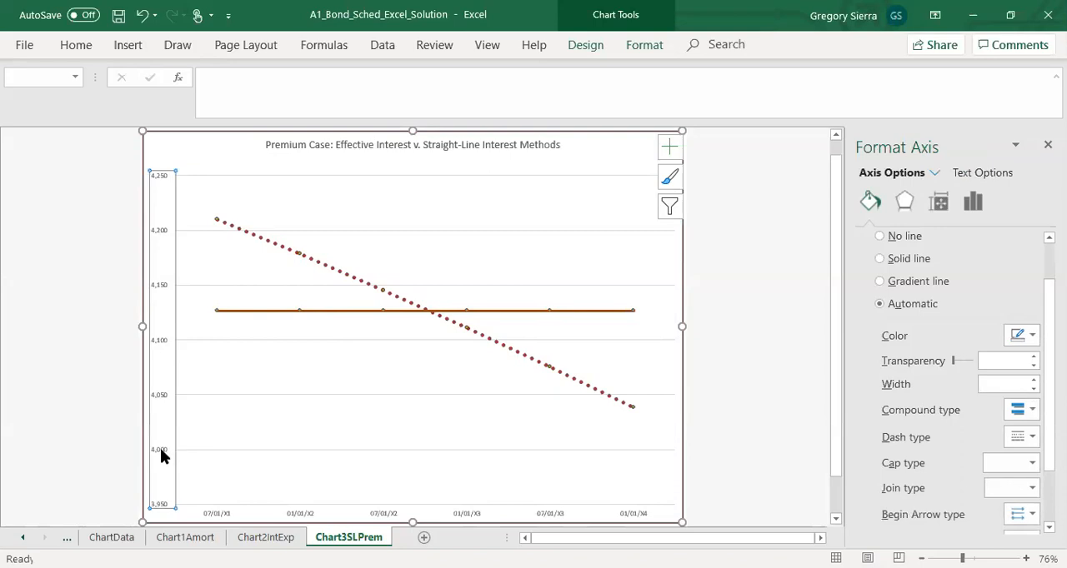
right_click(160, 448)
left_click(200, 438)
left_click(984, 304)
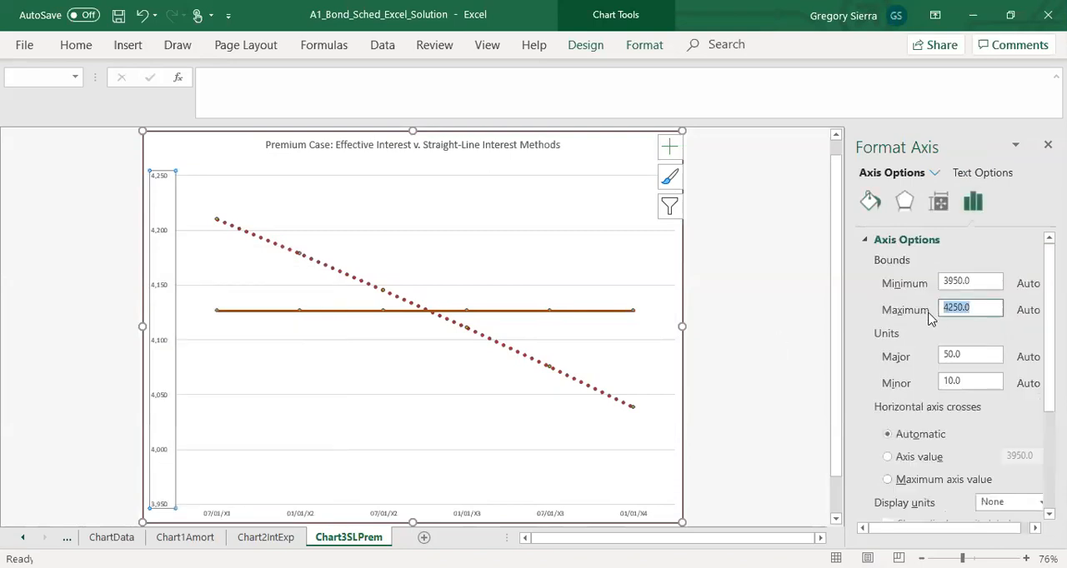
type("4000")
key("Return")
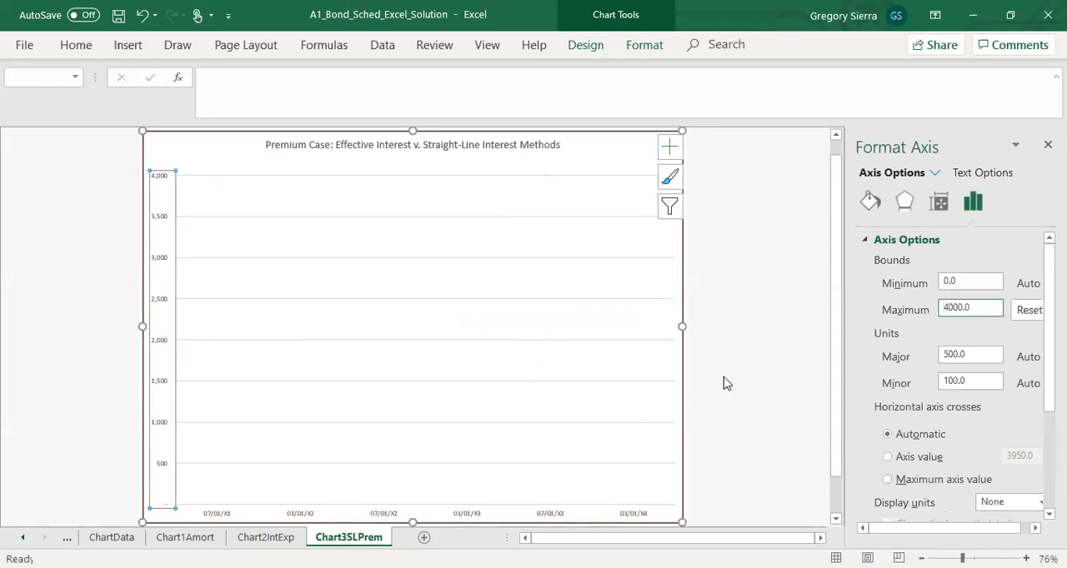
key("ctrl+z")
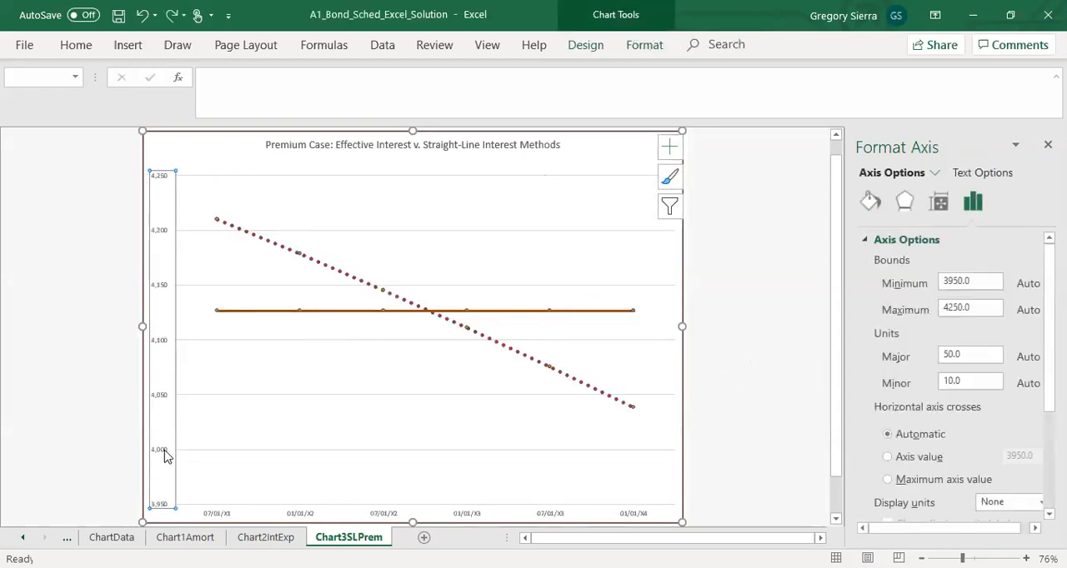
Step: Set the maximum bound of the Chart3SLPrem vertical axis to 4000
right_click(164, 455)
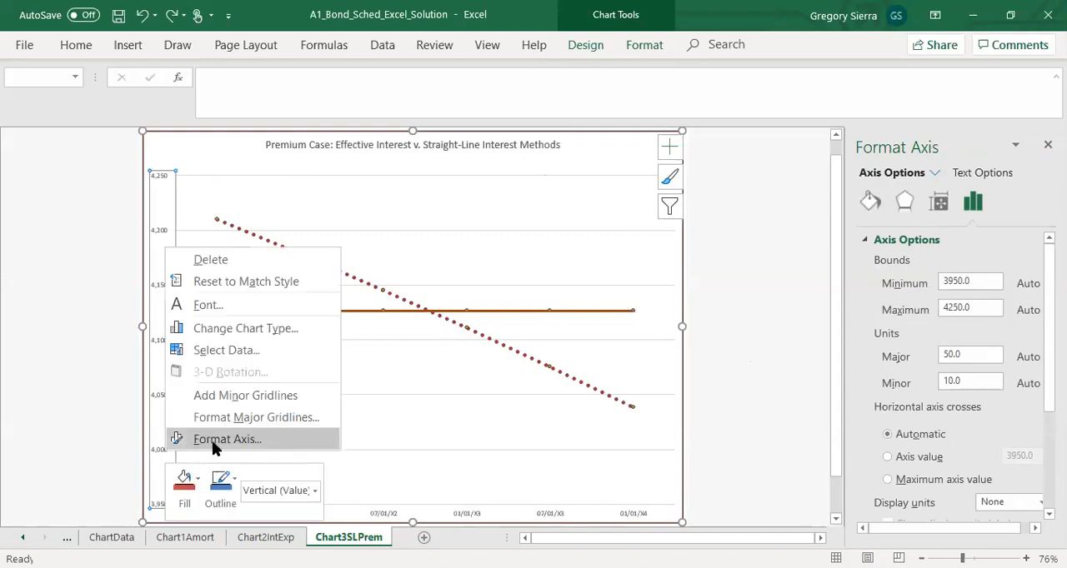
left_click(950, 308)
key("Delete")
type("00")
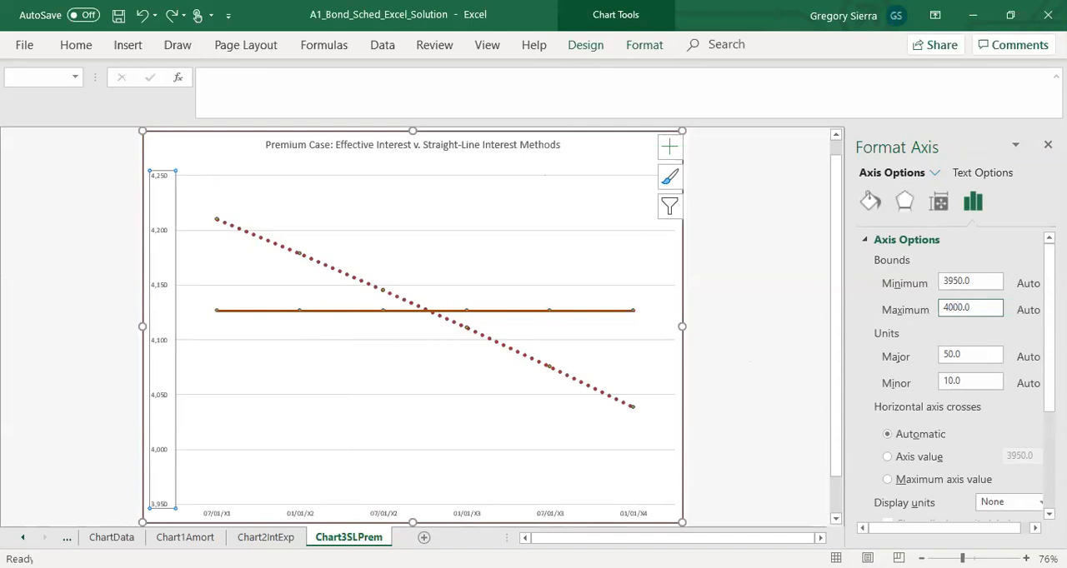
left_click(989, 355)
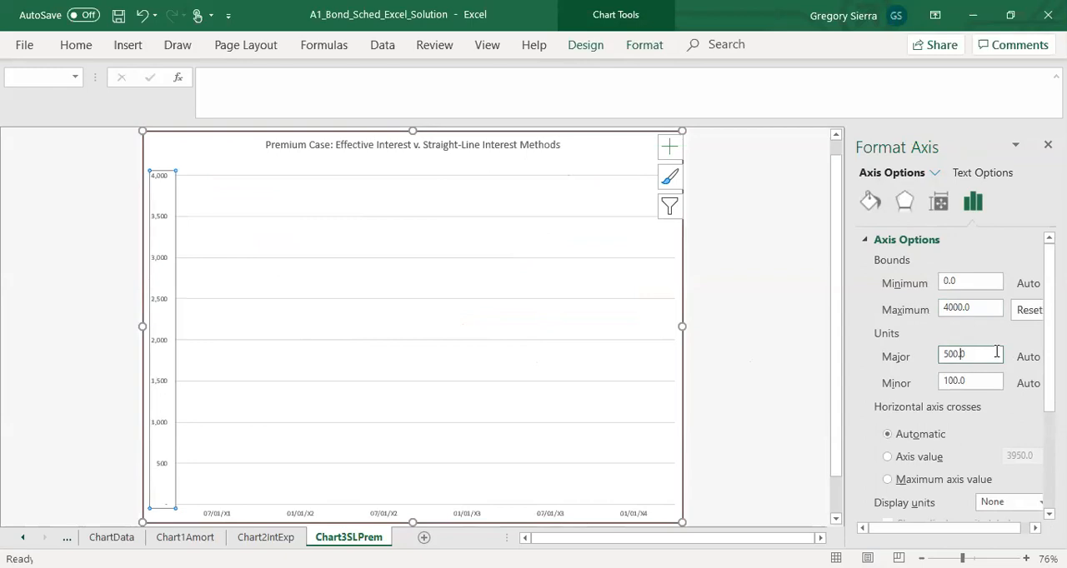
Step: Set the vertical axis bounds of Chart3SLPrem to a maximum of 4250 and a minimum of 4000
left_click(996, 313)
key("Left")
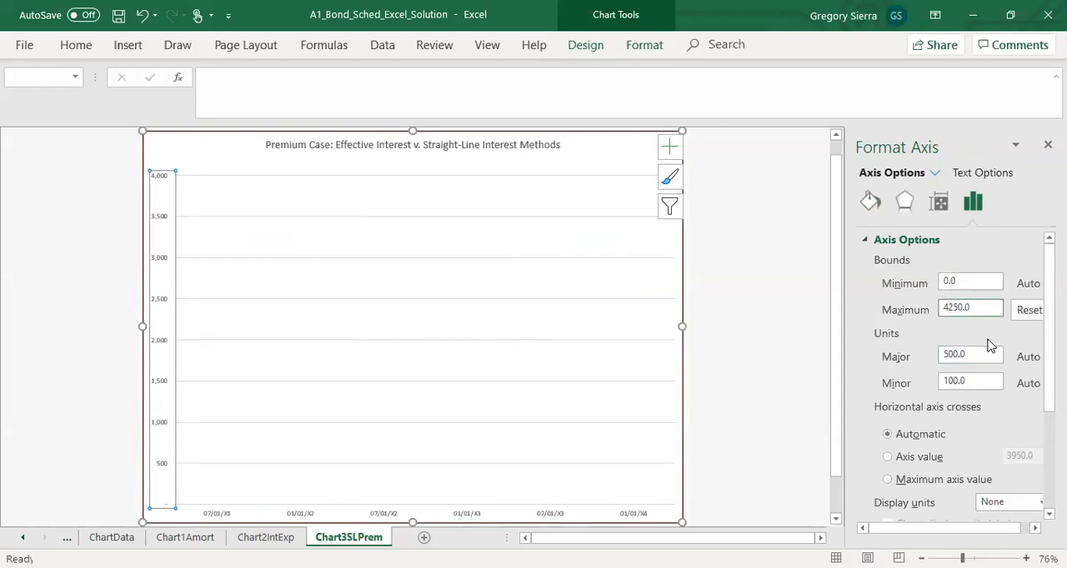
left_click_drag(969, 281, 934, 285)
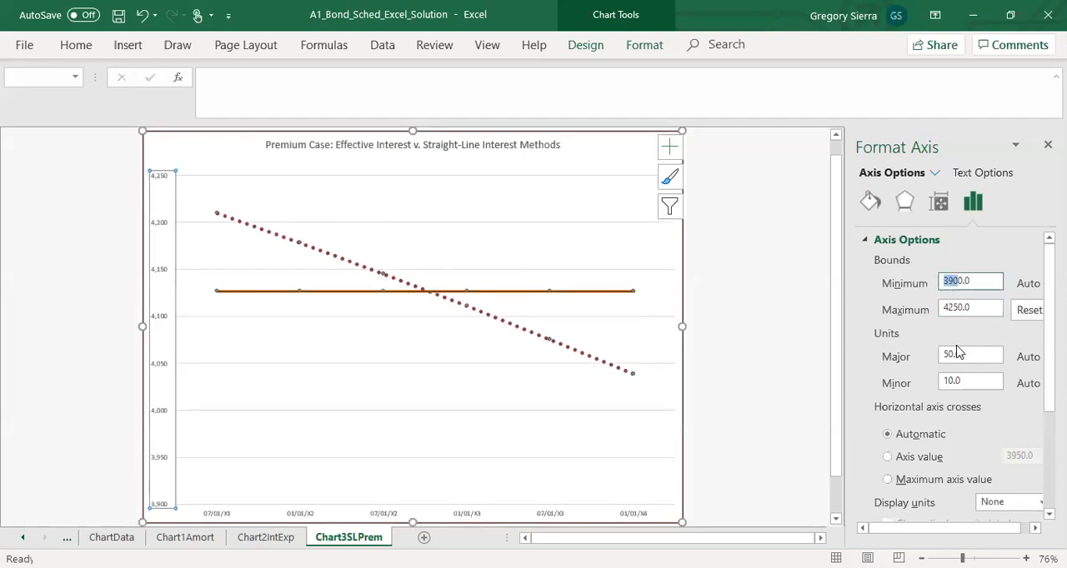
type("400")
left_click(985, 356)
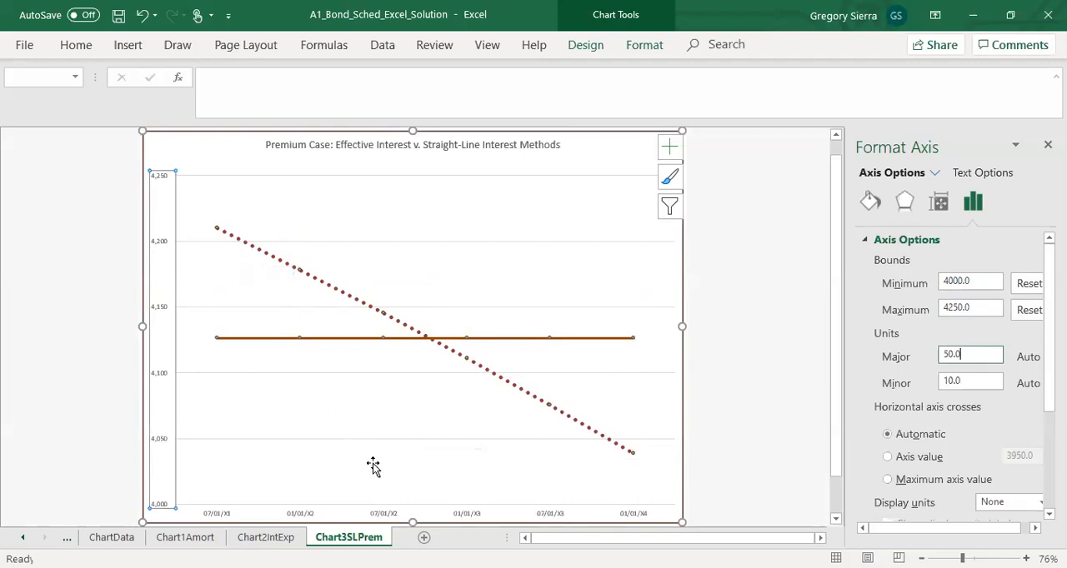
Step: Review the formatting and line labels of the charts on the Chart2IntExp and Chart1Amort sheets
left_click(258, 540)
left_click(333, 539)
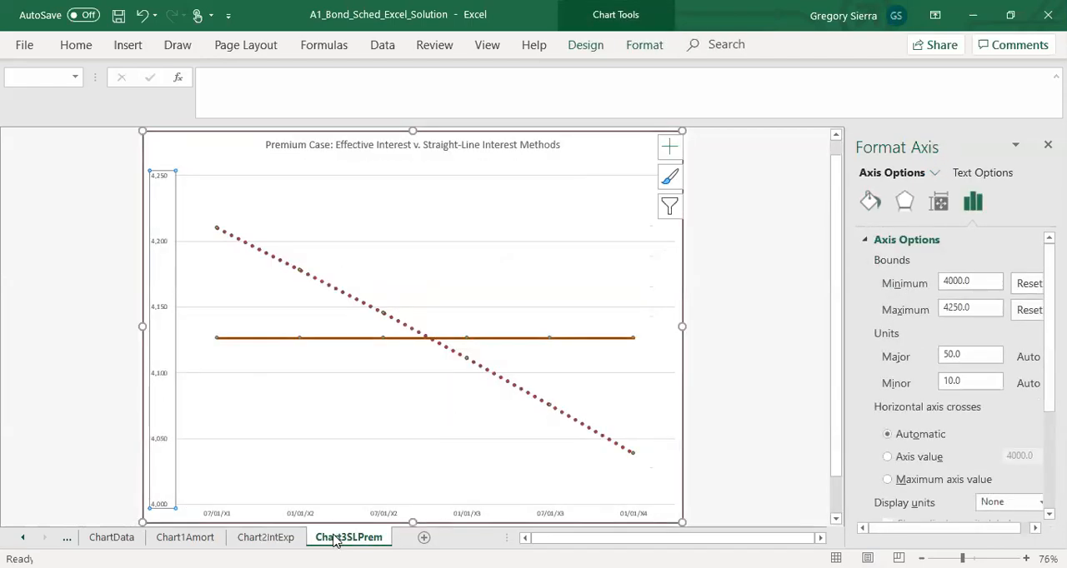
left_click(265, 538)
left_click(398, 265)
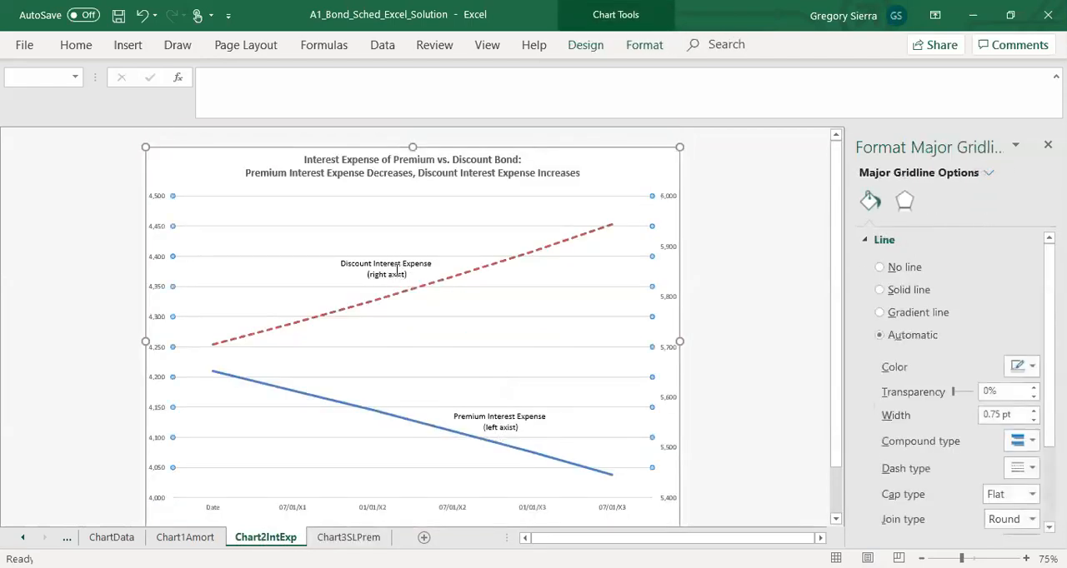
double_click(399, 275)
left_click(185, 537)
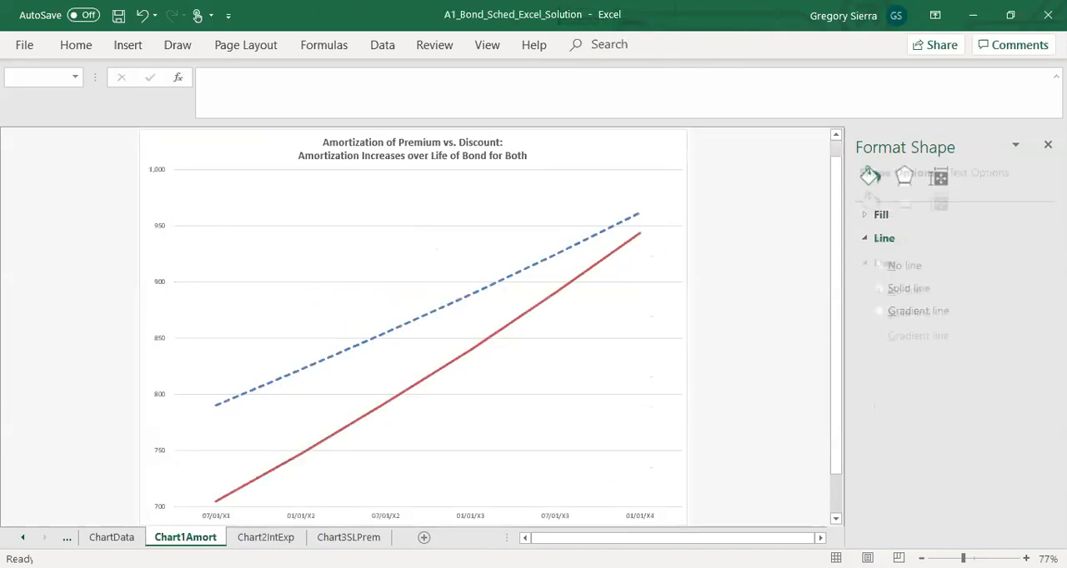
Step: Insert a blank line chart on the ChartData sheet, starting from an empty cell below the table
left_click(111, 538)
left_click(283, 365)
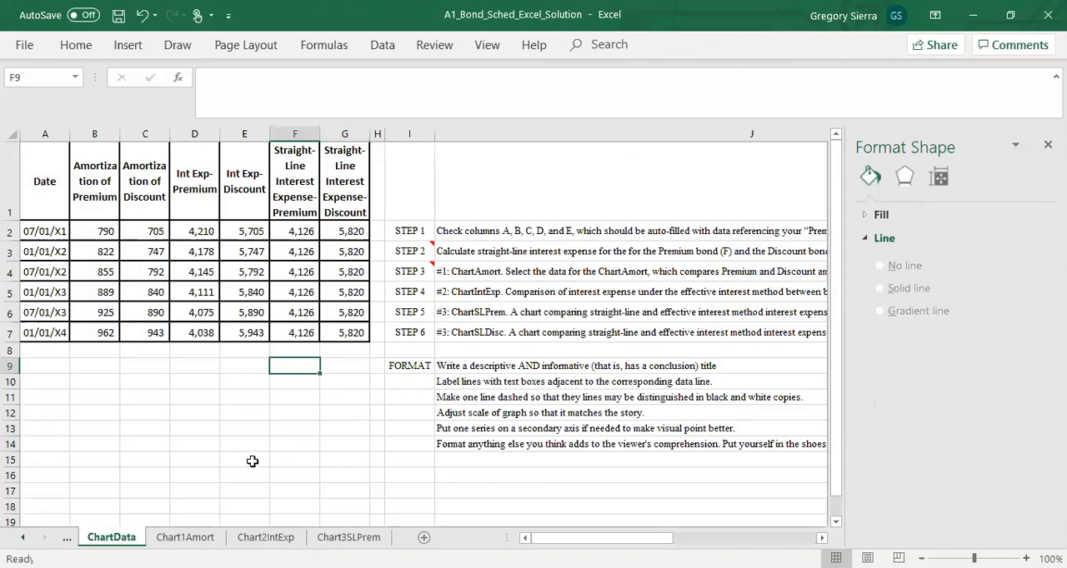
left_click(125, 45)
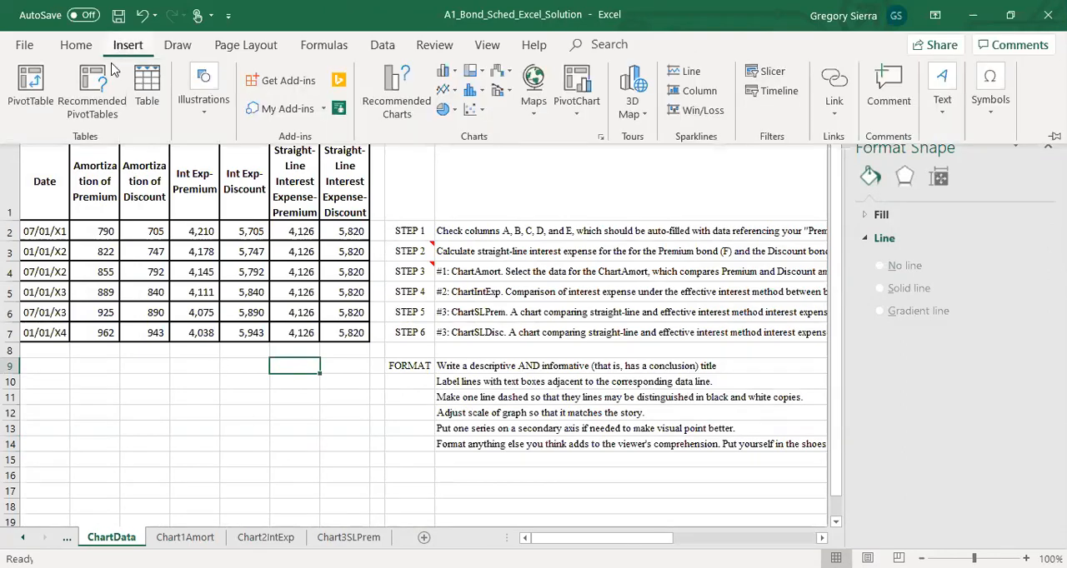
left_click(455, 93)
left_click(450, 143)
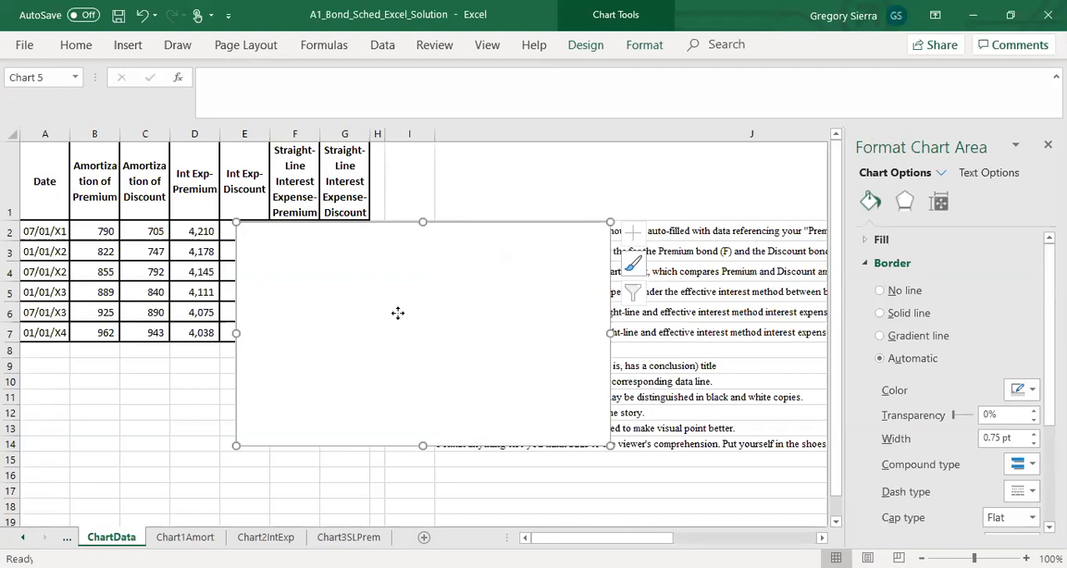
Step: Set the chart's data range to ChartData A1:G7 and switch rows and columns so the dates form the horizontal axis
right_click(381, 320)
left_click(414, 351)
left_click(57, 171)
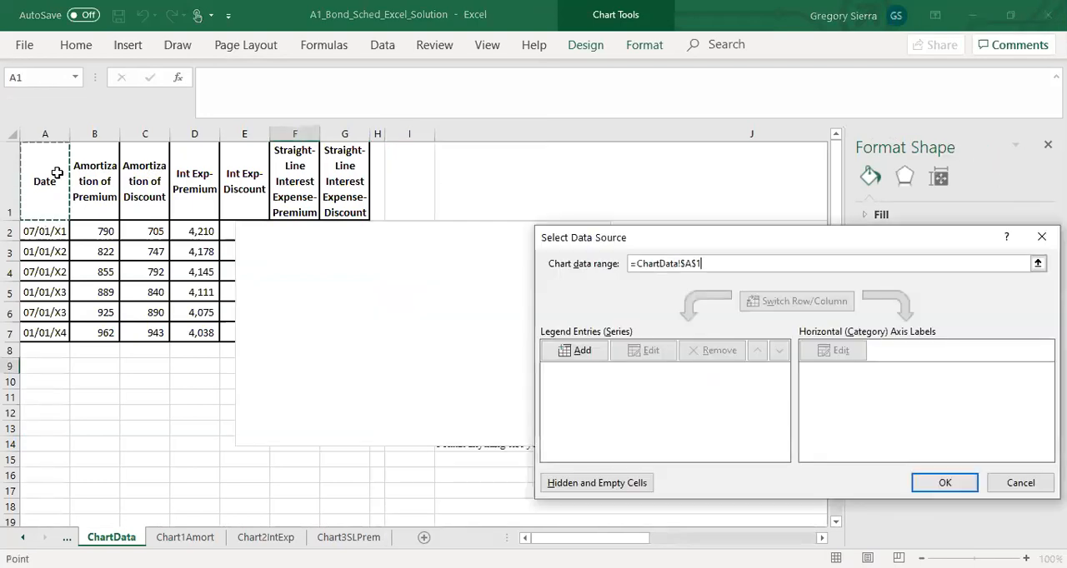
left_click_drag(57, 173, 345, 332)
left_click(807, 305)
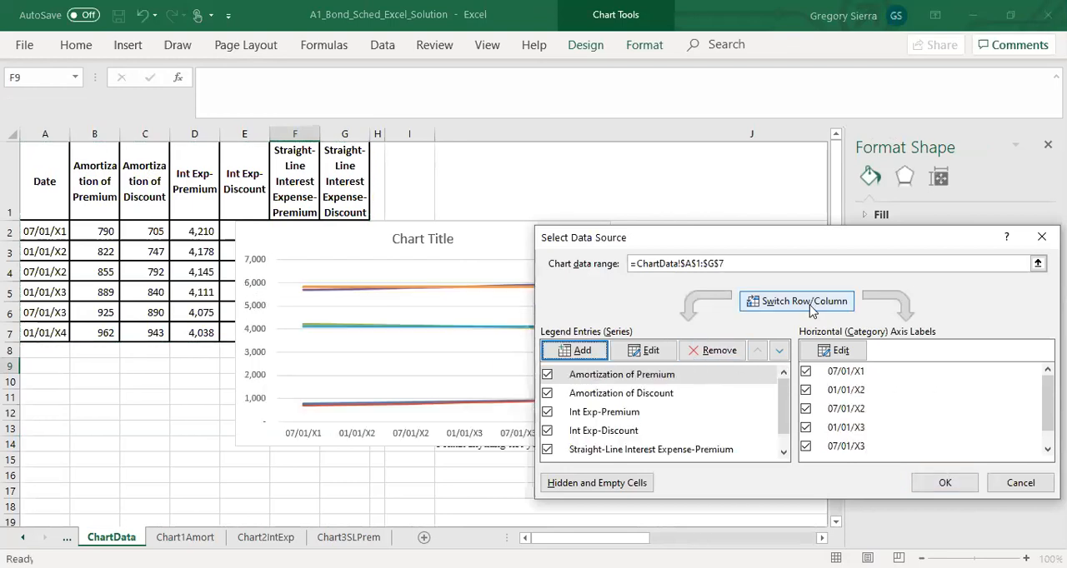
Step: Remove both amortization series and both premium interest series, keeping Int Exp-Discount and Straight-Line Interest Expense-Discount in the chart
left_click(621, 380)
left_click(716, 351)
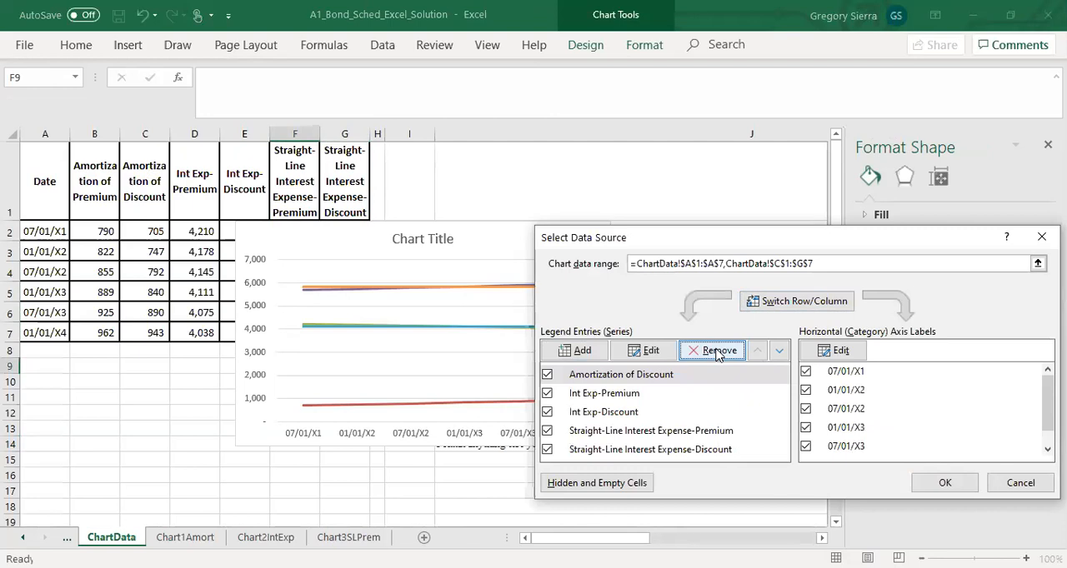
left_click(715, 352)
left_click(715, 351)
left_click(696, 394)
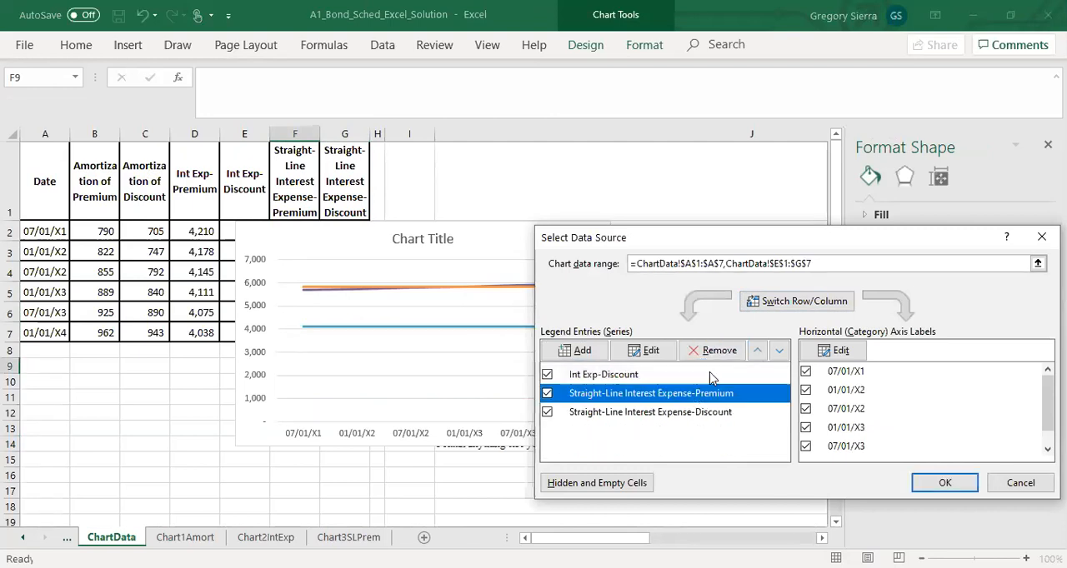
left_click(715, 351)
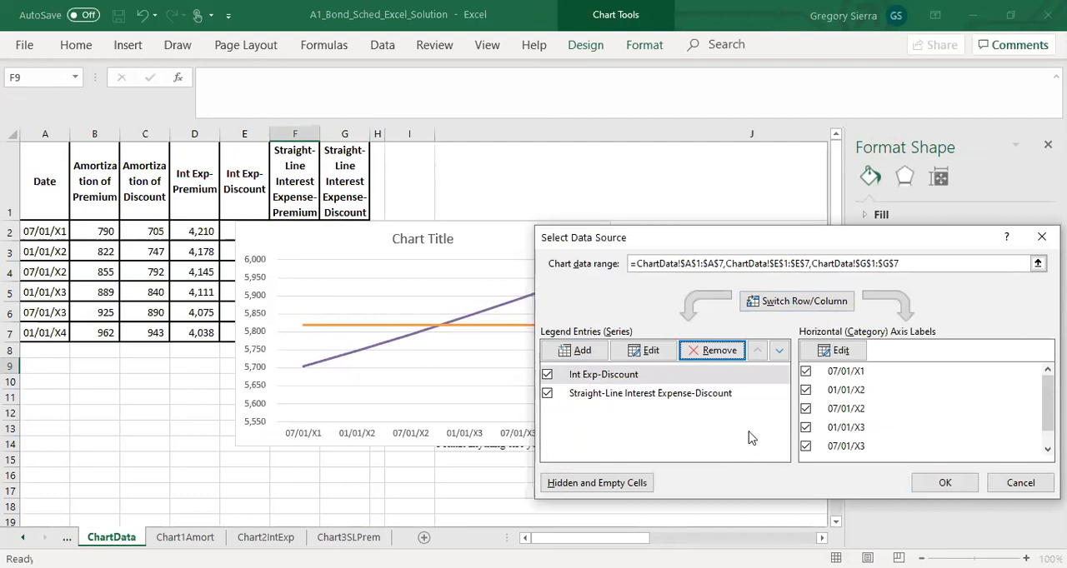
left_click(957, 490)
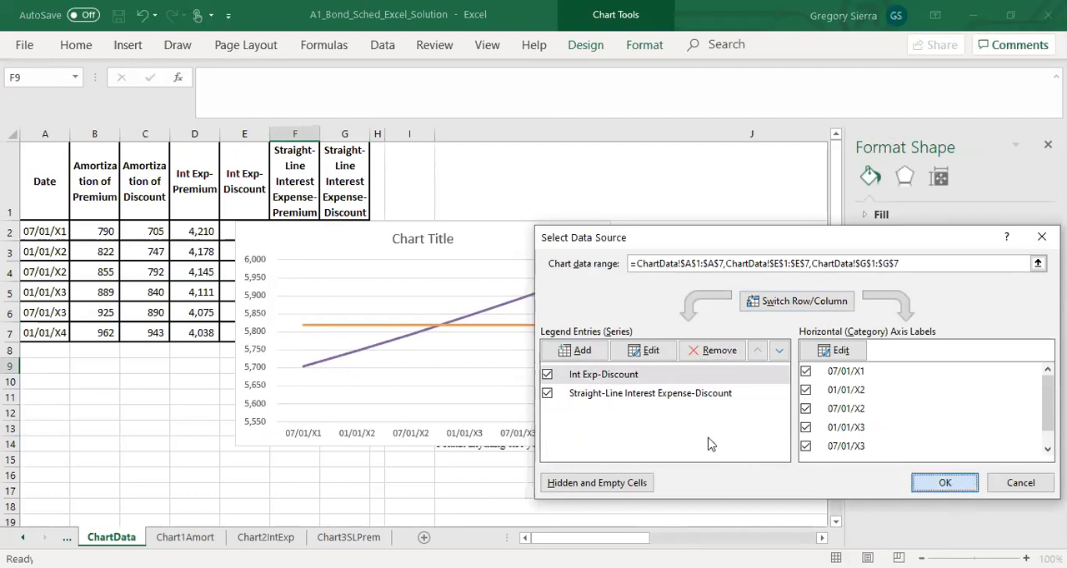
Step: Move the discount chart to a new sheet named Chart4SLDisc and place that sheet after Chart3SLPrem
right_click(463, 365)
left_click(386, 242)
right_click(322, 243)
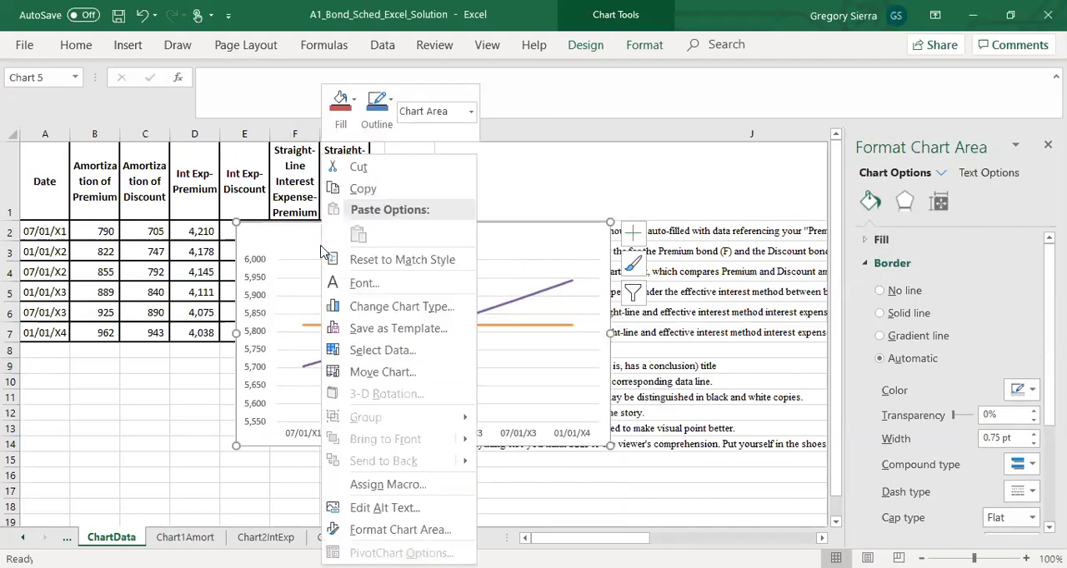
right_click(282, 223)
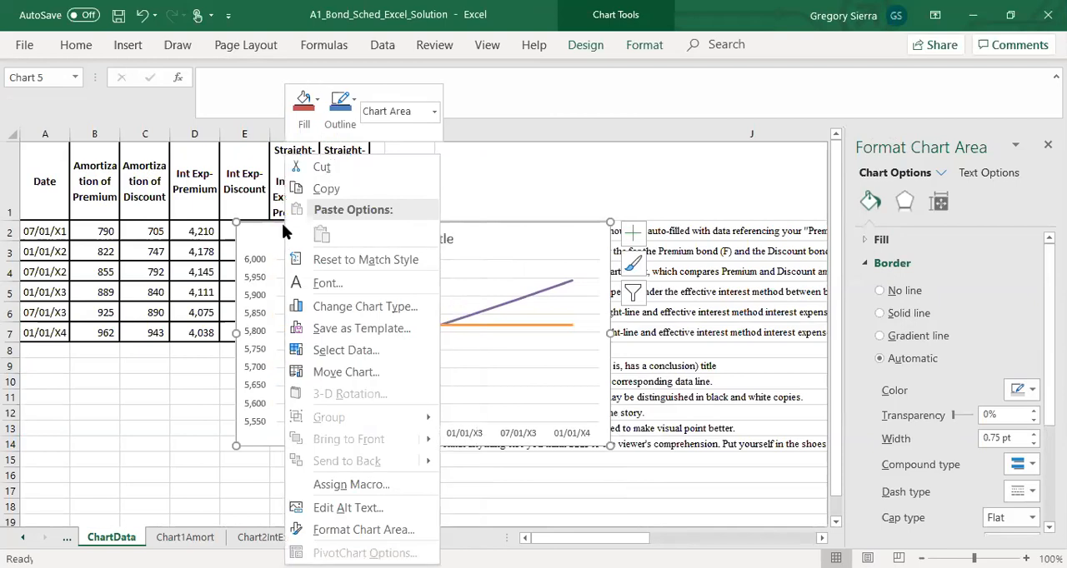
left_click(331, 372)
left_click(258, 343)
left_click(389, 343)
key("BackSpace")
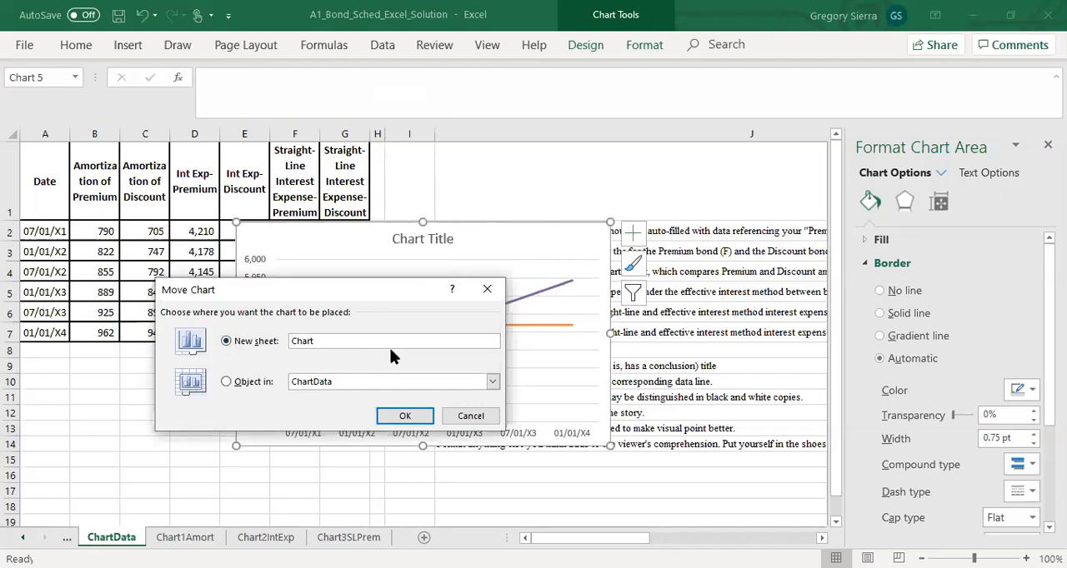
type("4SLDisc")
left_click(403, 415)
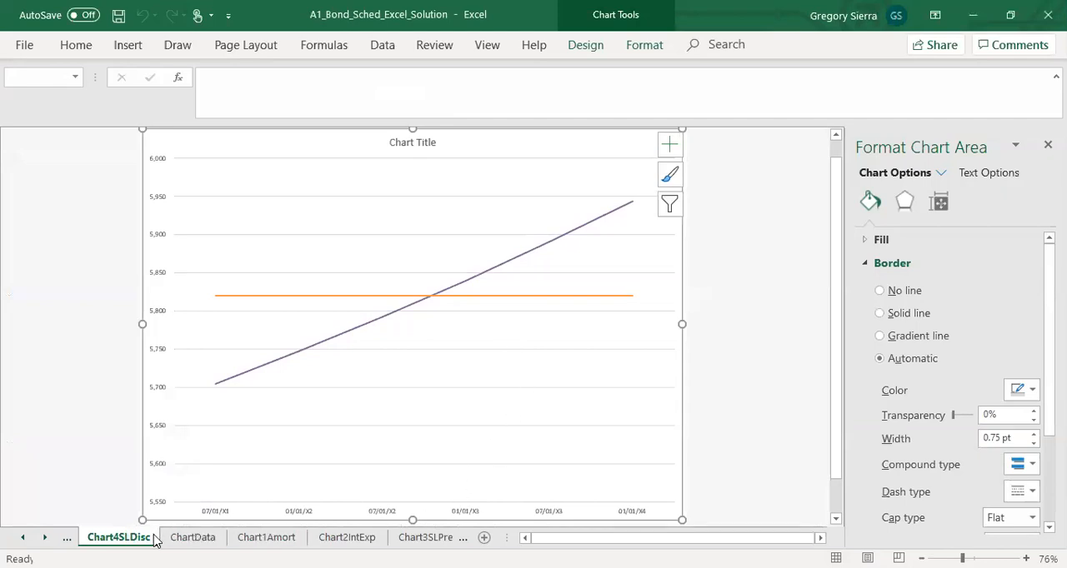
left_click_drag(118, 538, 481, 533)
left_click(496, 434)
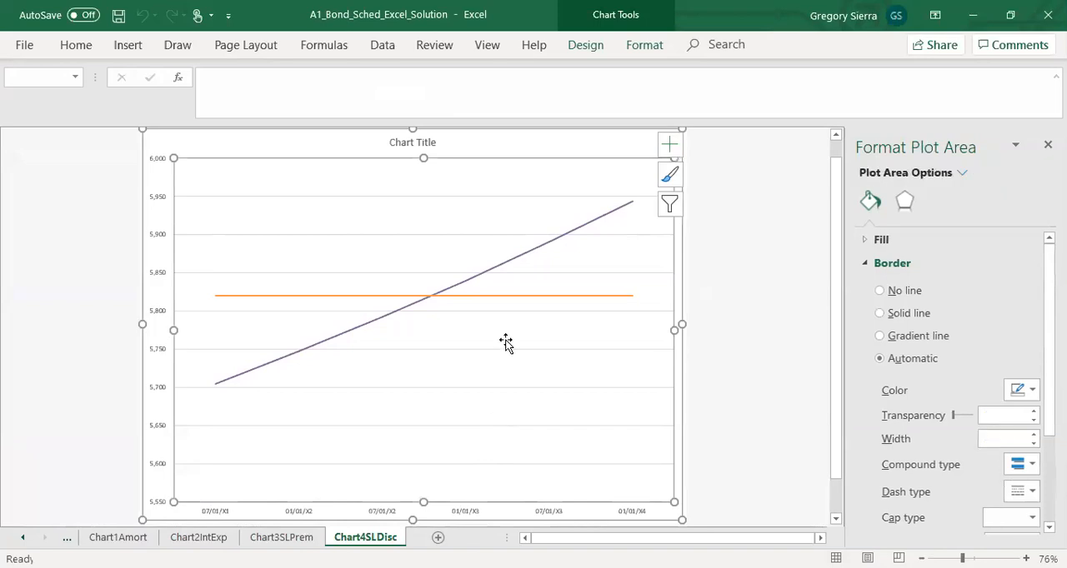
Step: Copy the title text from the Chart3SLPrem chart into the chart title on Chart4SLDisc
left_click(422, 143)
left_click(425, 143)
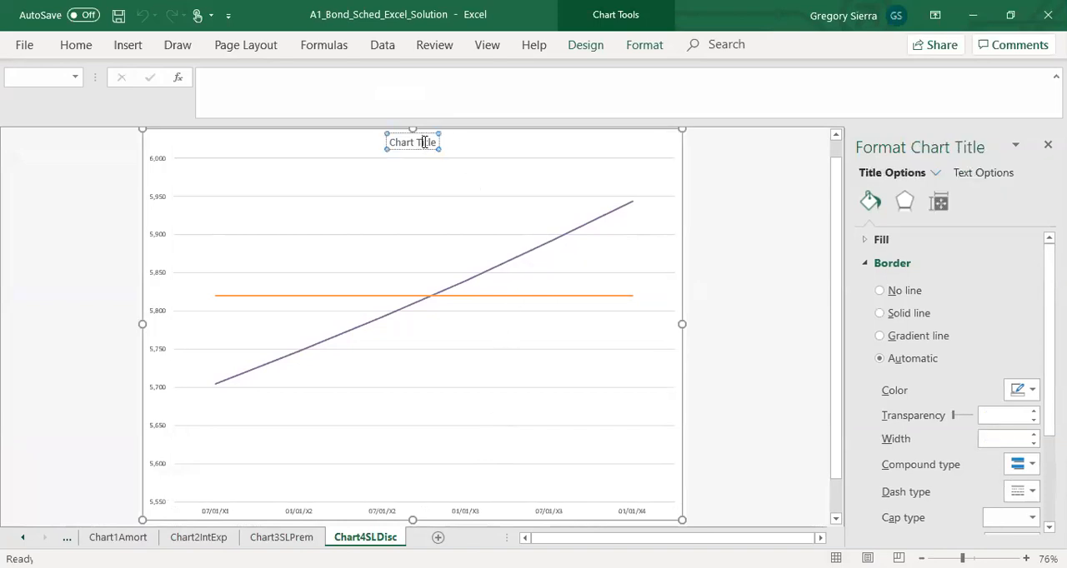
left_click(283, 537)
left_click(366, 144)
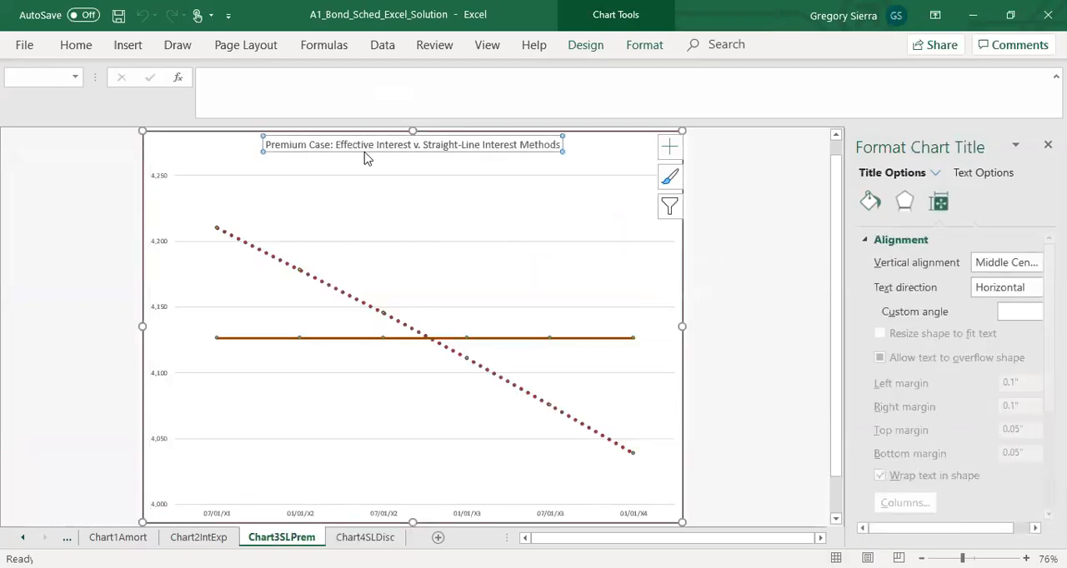
right_click(364, 157)
left_click(266, 149)
left_click_drag(263, 147, 576, 151)
key("ctrl+c")
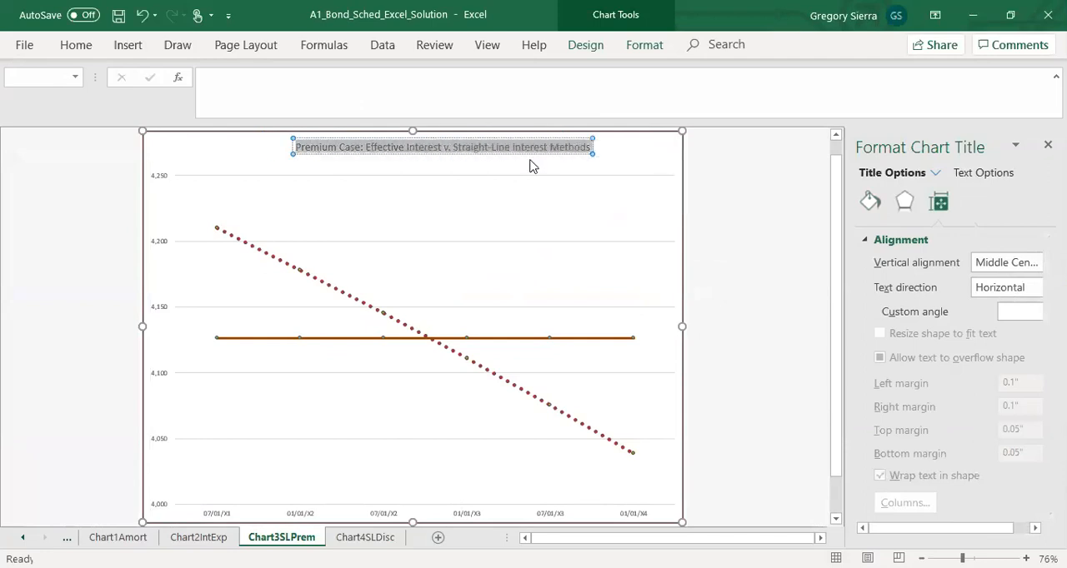
left_click(365, 538)
left_click(416, 142)
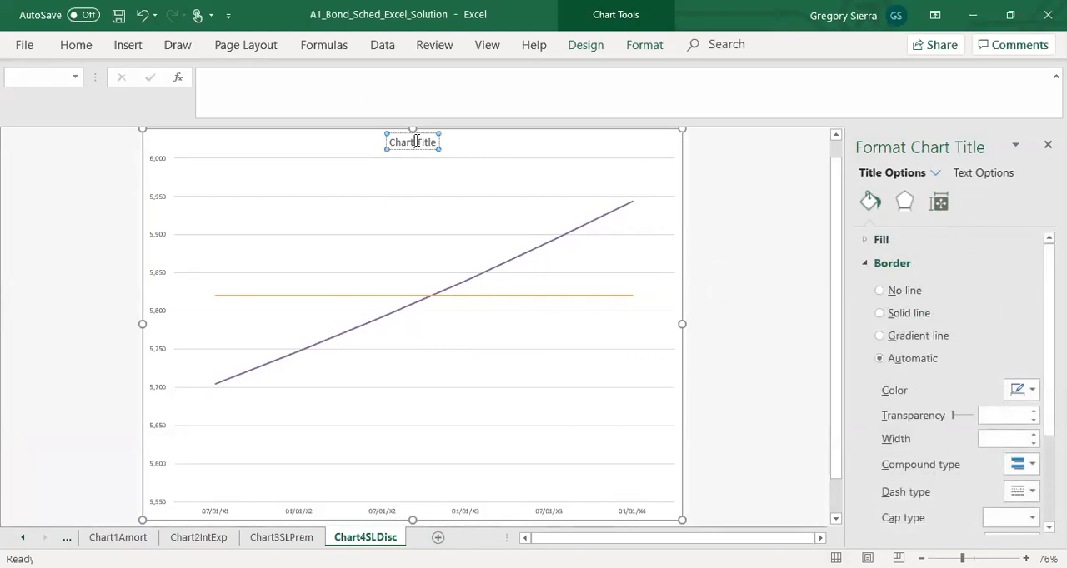
key("ctrl+v")
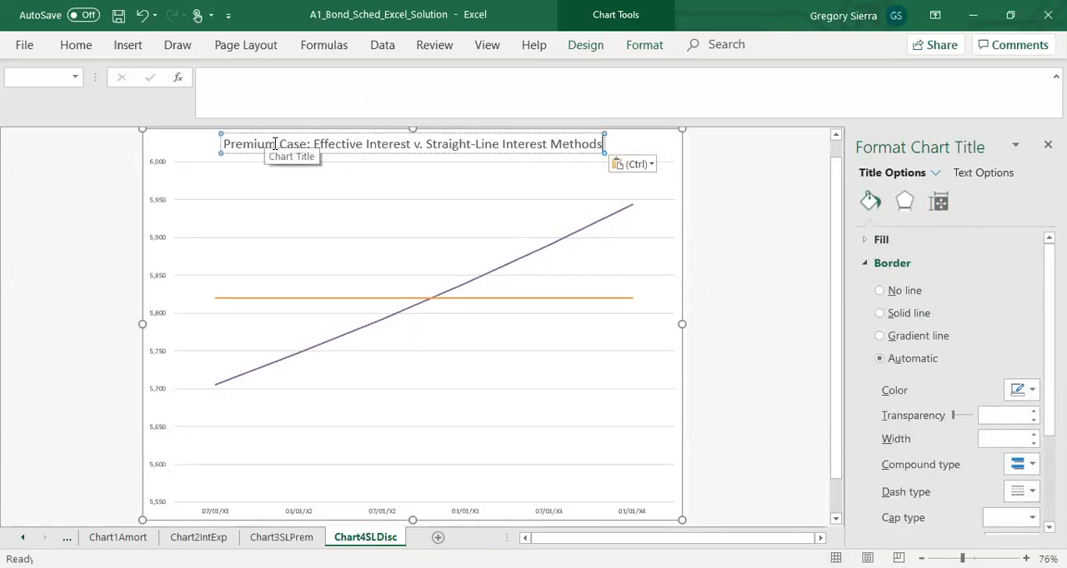
Step: Change the Chart4SLDisc title to "Discount Case: Effective Interest v. Straight-Line Interest Methods"
left_click_drag(264, 143, 209, 143)
type("Discou")
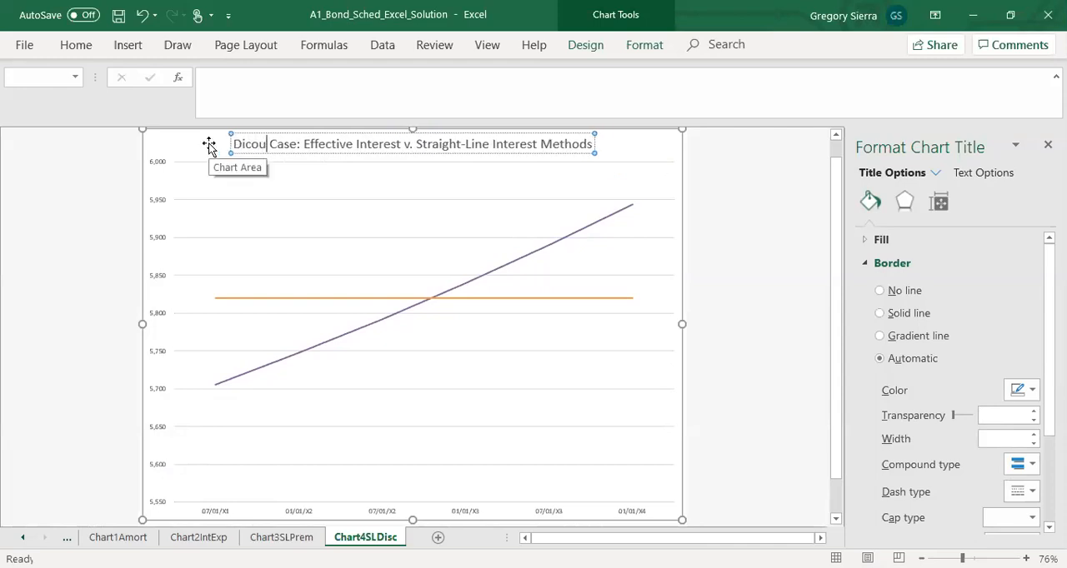
type("nt")
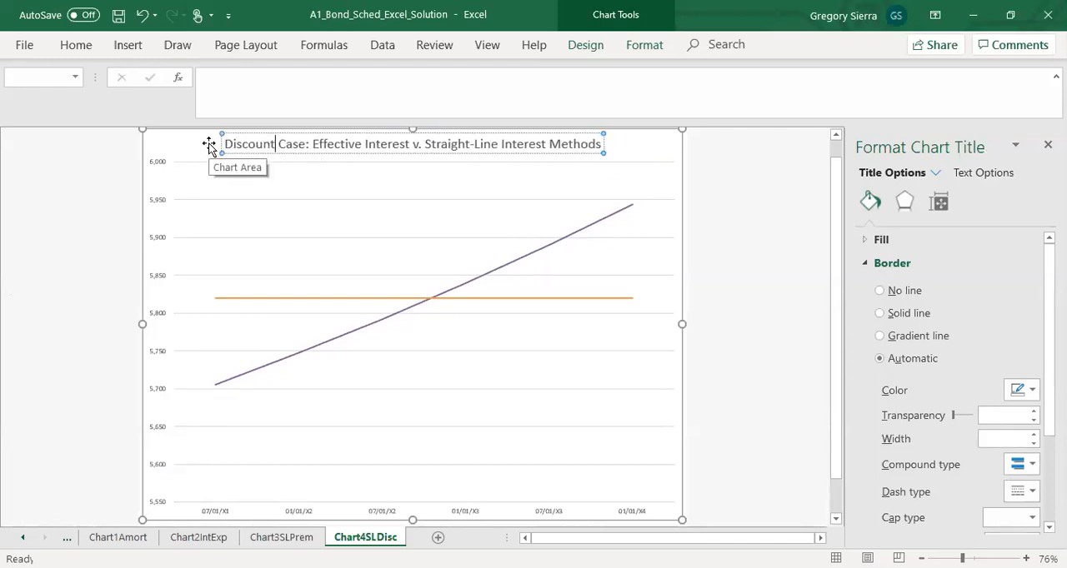
left_click(637, 164)
left_click(457, 144)
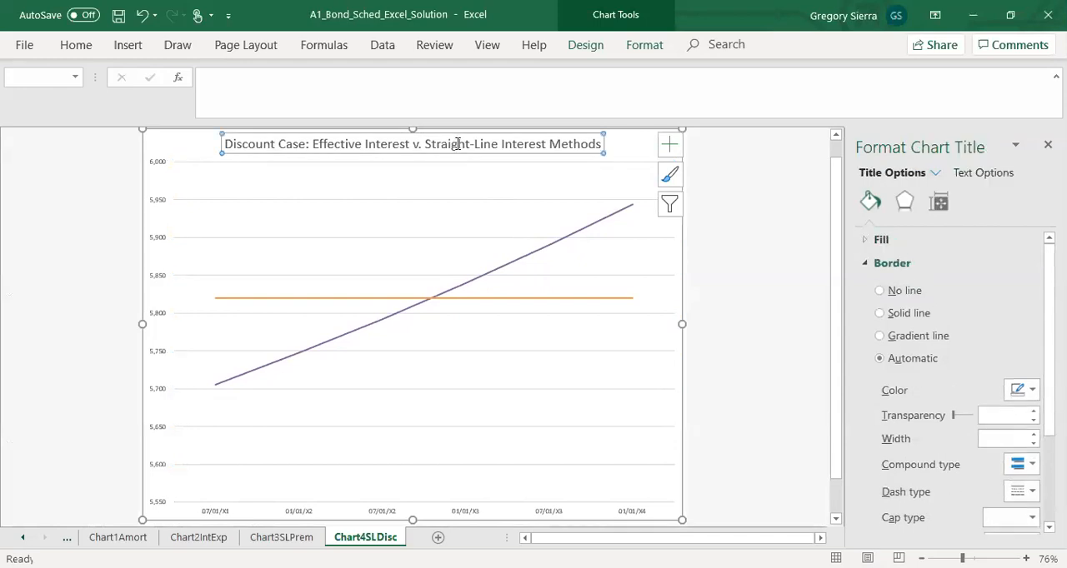
Step: Make the entire Chart4SLDisc chart title bold
left_click(457, 143)
double_click(457, 144)
key("ctrl+b")
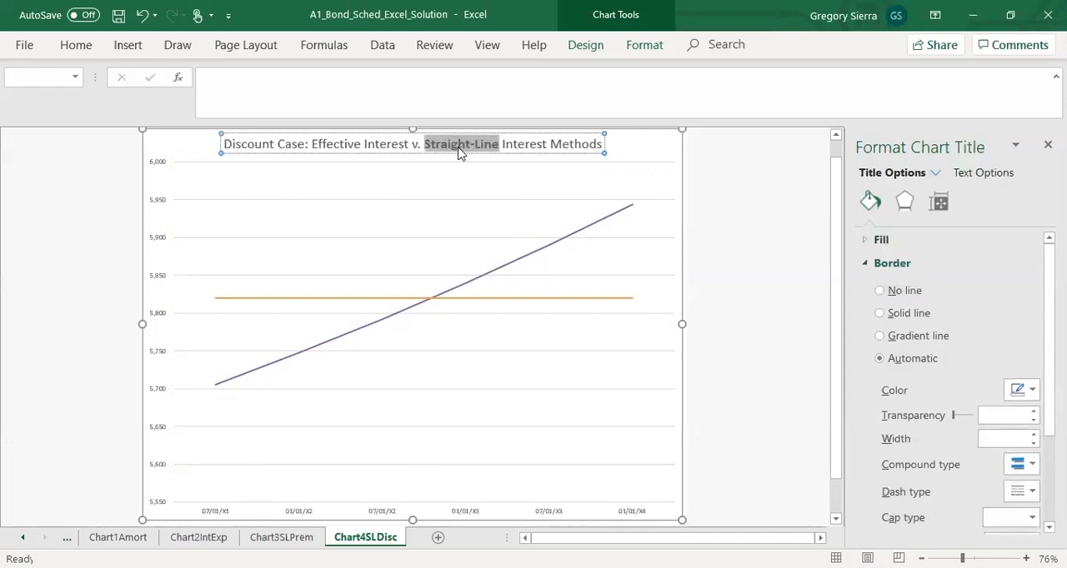
left_click(447, 193)
left_click(273, 151)
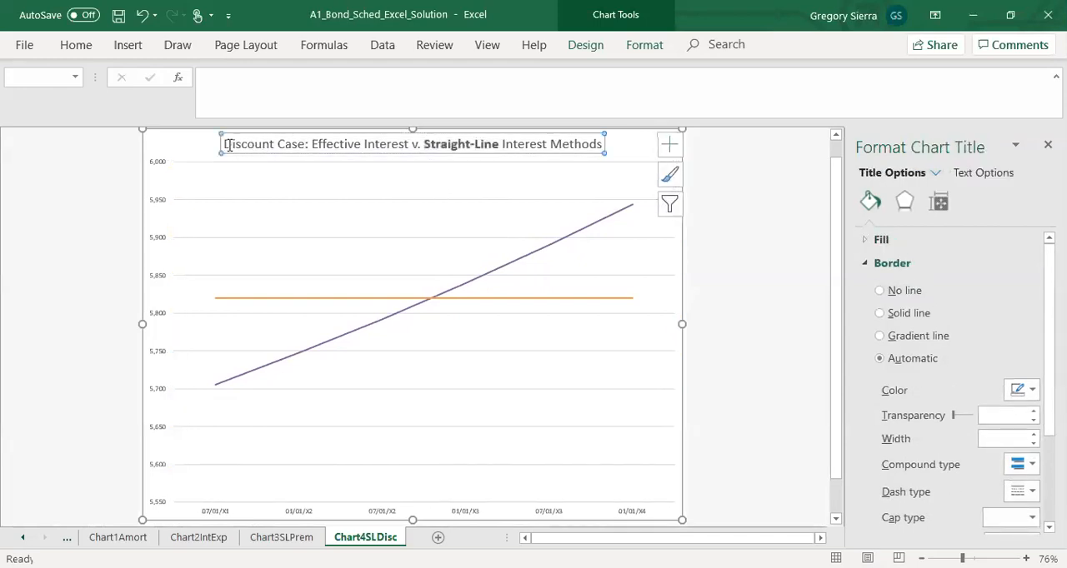
left_click_drag(225, 144, 581, 147)
key("ctrl+b")
left_click(575, 167)
left_click(569, 145)
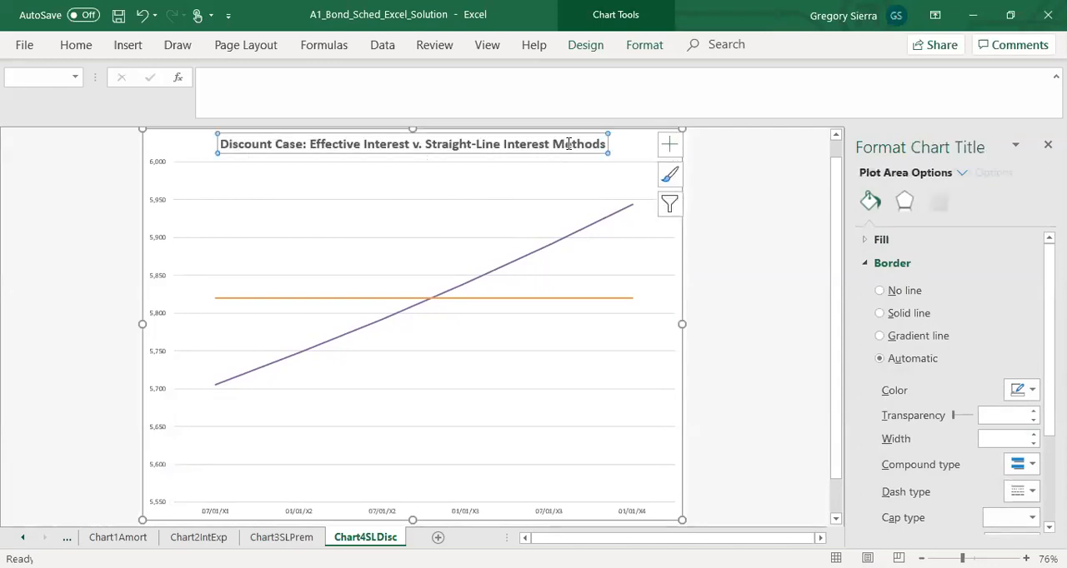
Step: Format the sloping effective-interest line as a dotted line with a width of 4.5 pt
left_click(493, 268)
left_click(506, 274)
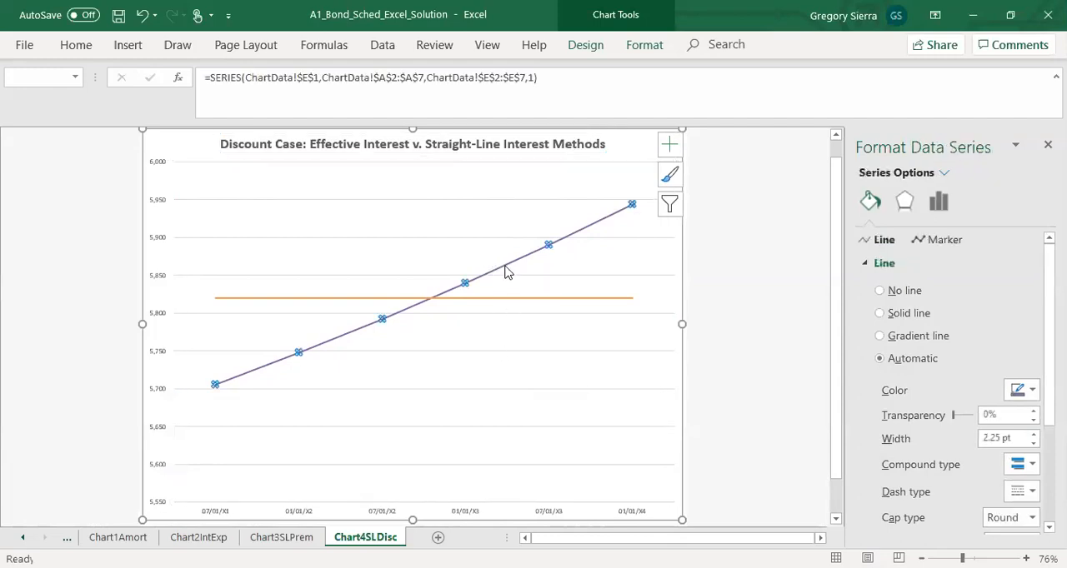
left_click(1033, 435)
left_click(1033, 434)
left_click(1033, 434)
left_click(1034, 434)
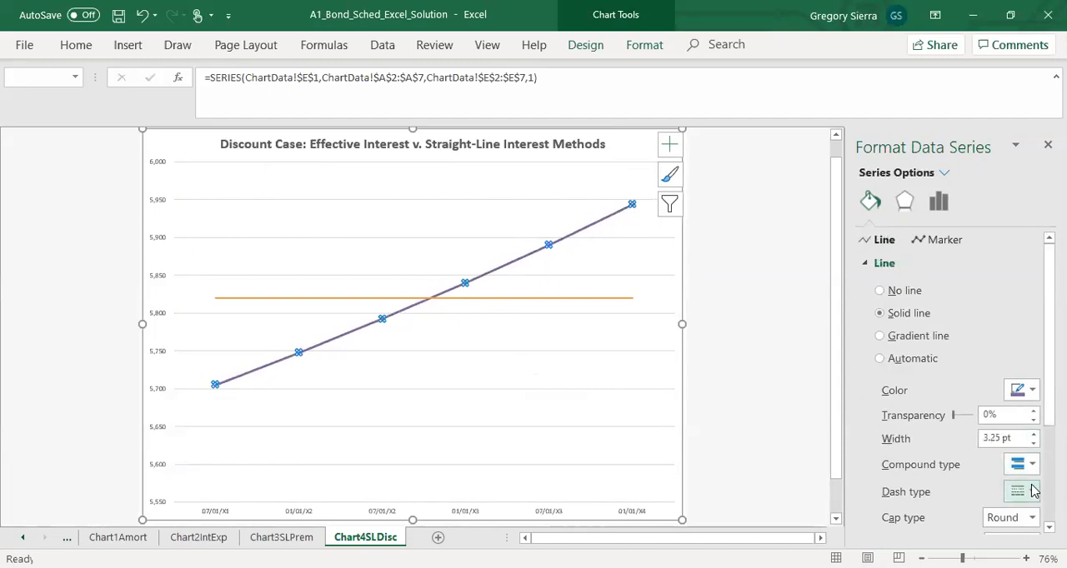
left_click(1033, 492)
left_click(1016, 389)
left_click(1033, 434)
left_click(1033, 435)
left_click(1034, 434)
left_click(1034, 434)
left_click(1034, 434)
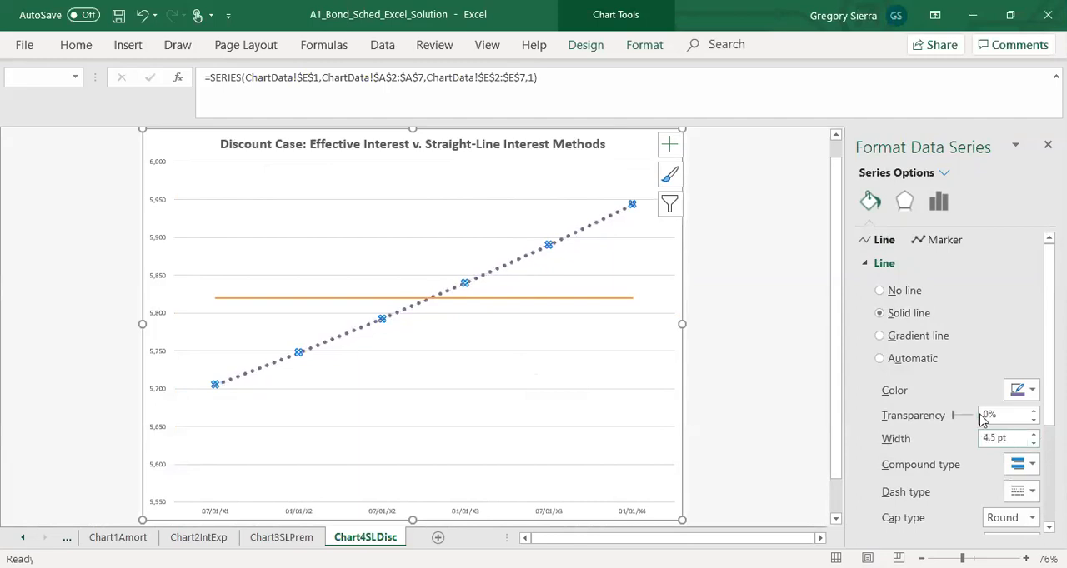
Step: Set the width of the horizontal straight-line interest series to 3 pt
left_click(477, 297)
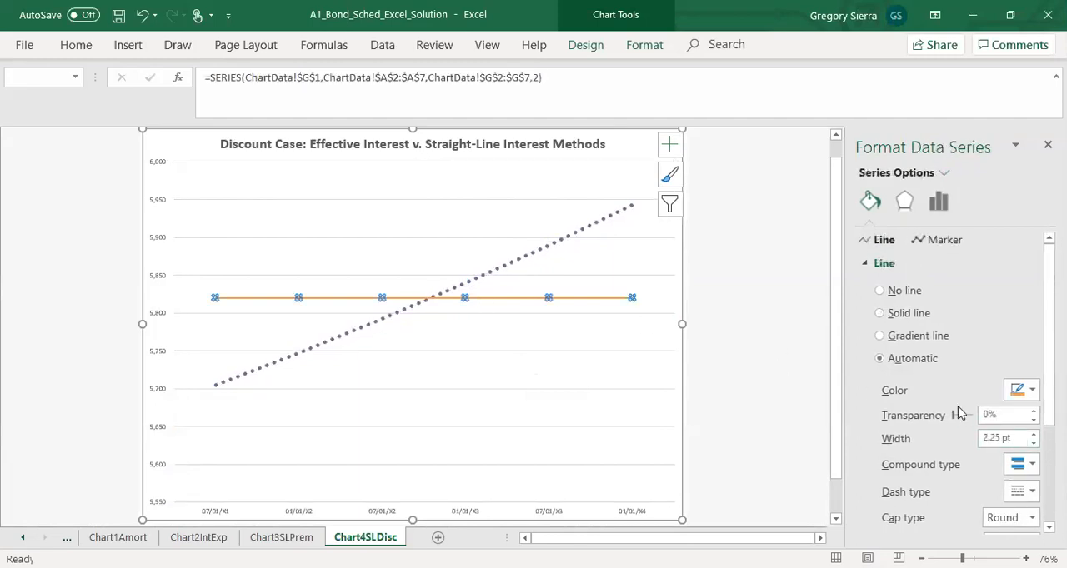
left_click(1033, 435)
left_click(1033, 435)
left_click(1033, 435)
left_click(1034, 435)
left_click(1034, 436)
left_click(1034, 441)
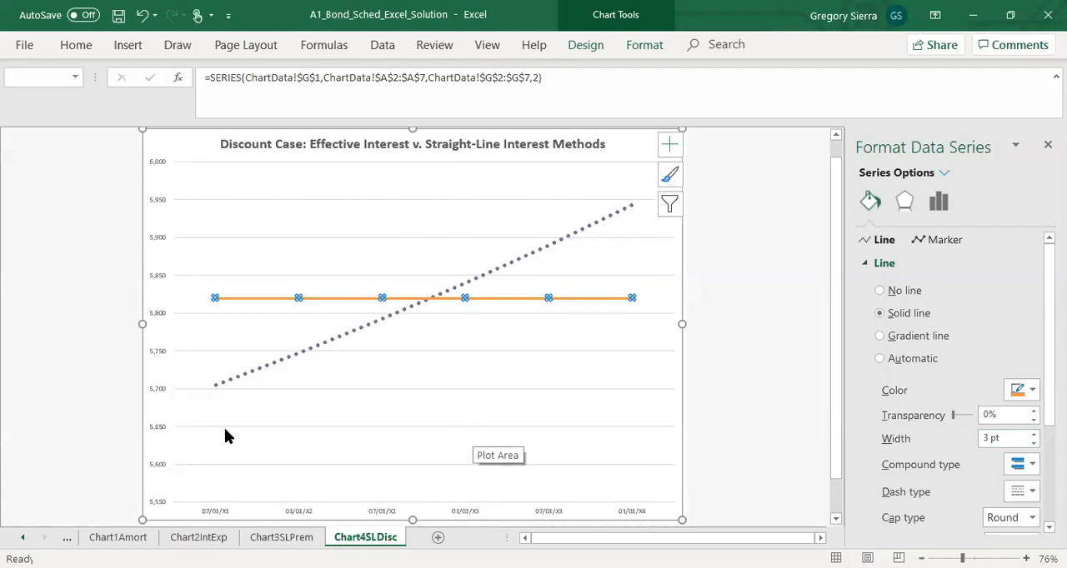
Step: Try vertical axis minimum bounds of 5700 and 5600, and settle on a minimum of 5650
left_click(156, 354)
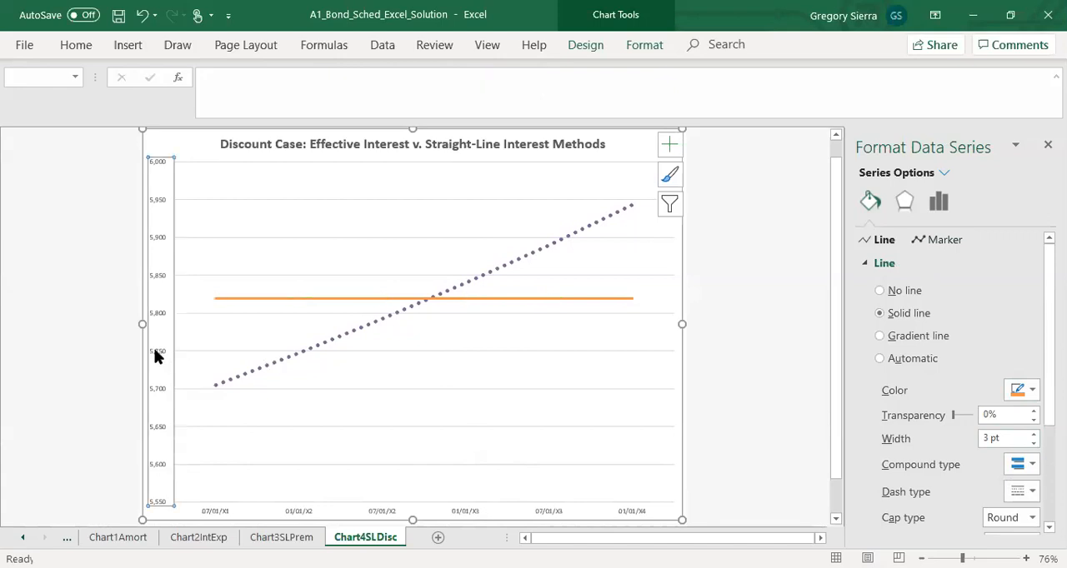
right_click(160, 354)
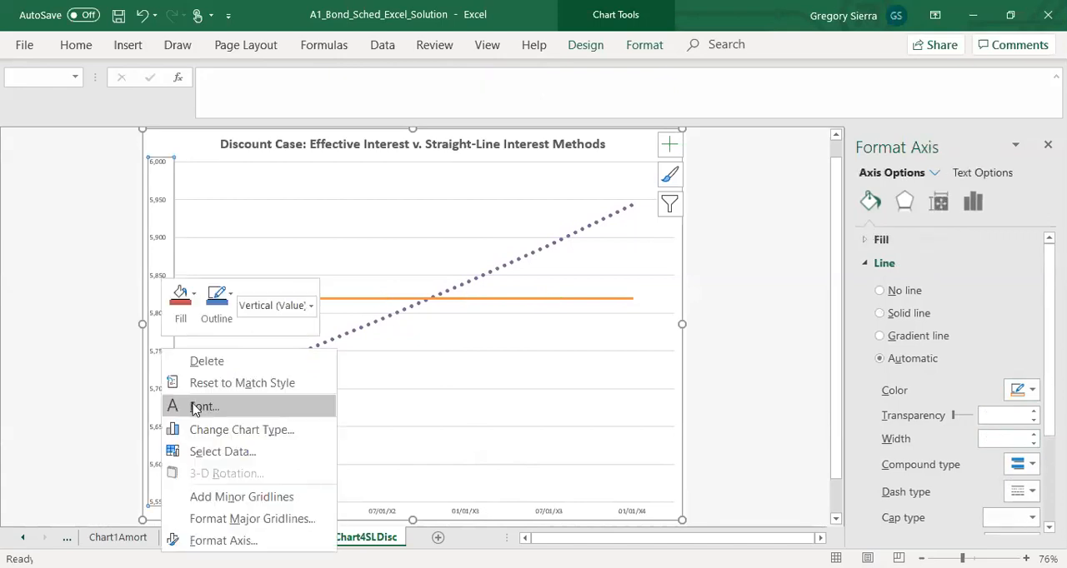
left_click(223, 540)
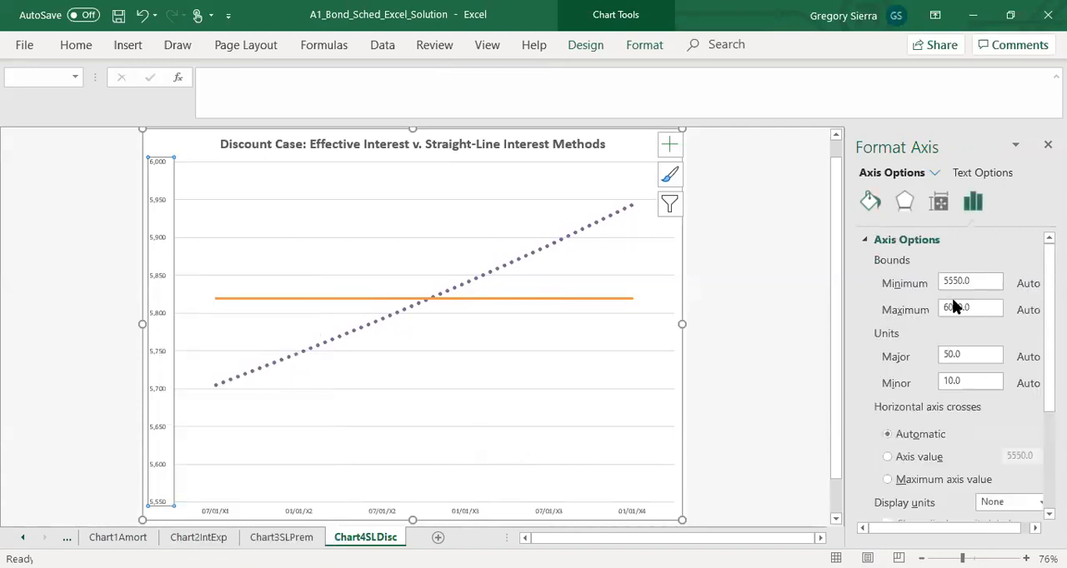
left_click_drag(949, 283, 960, 283)
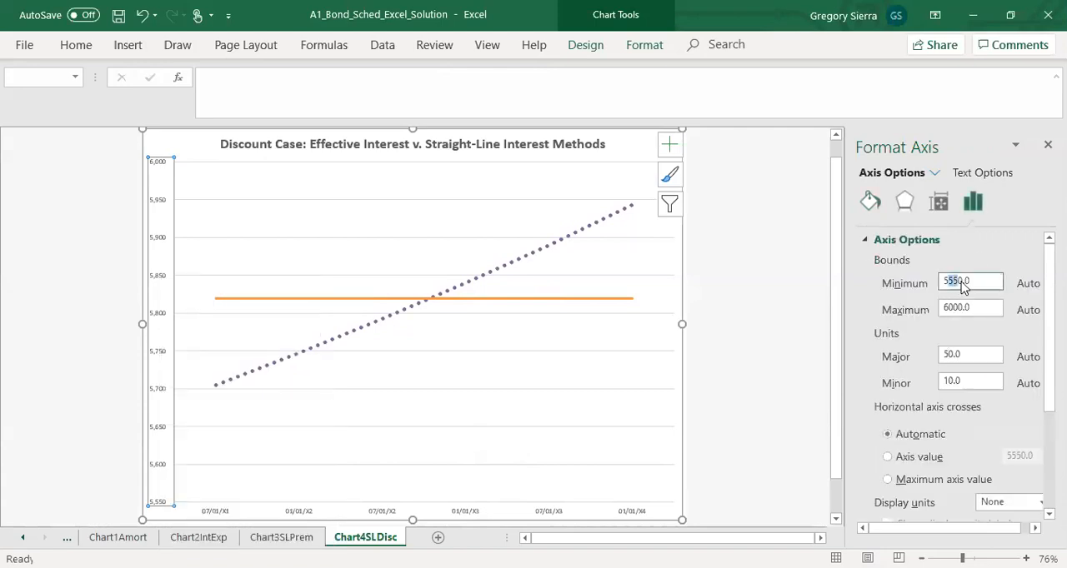
type("70")
key("Return")
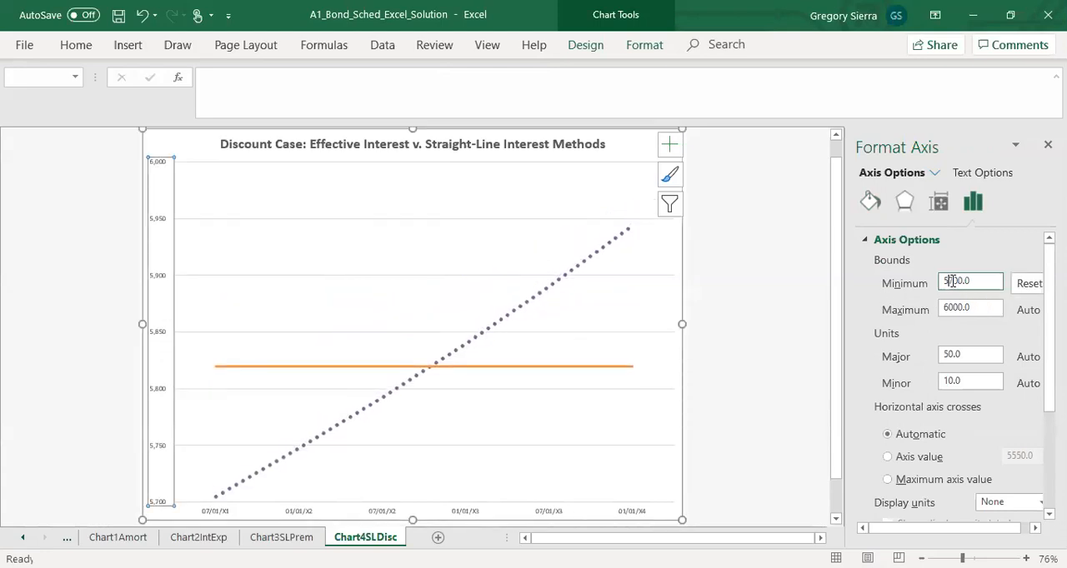
type("6")
key("Return")
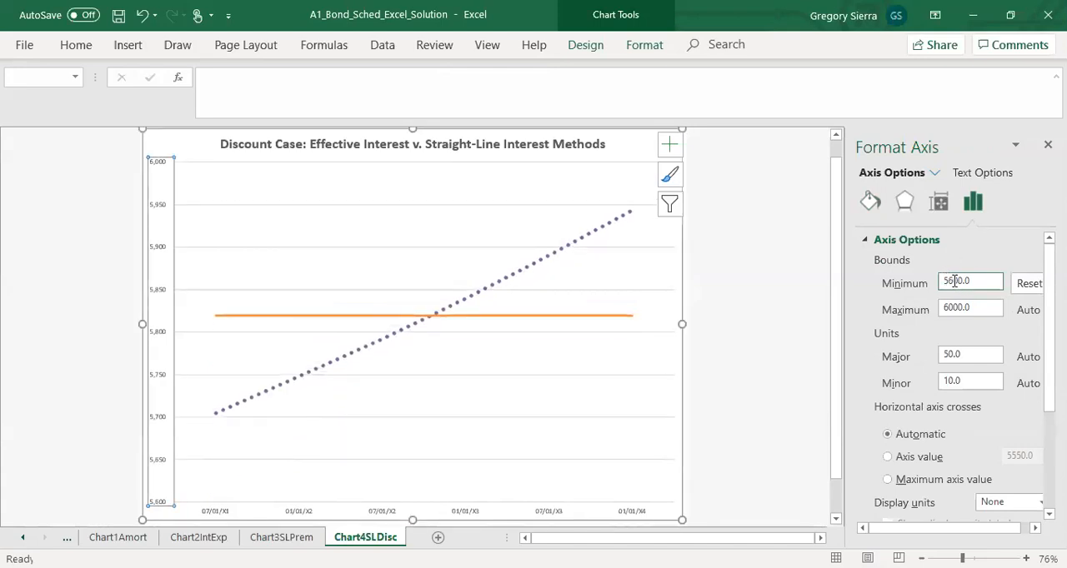
type("5")
key("Return")
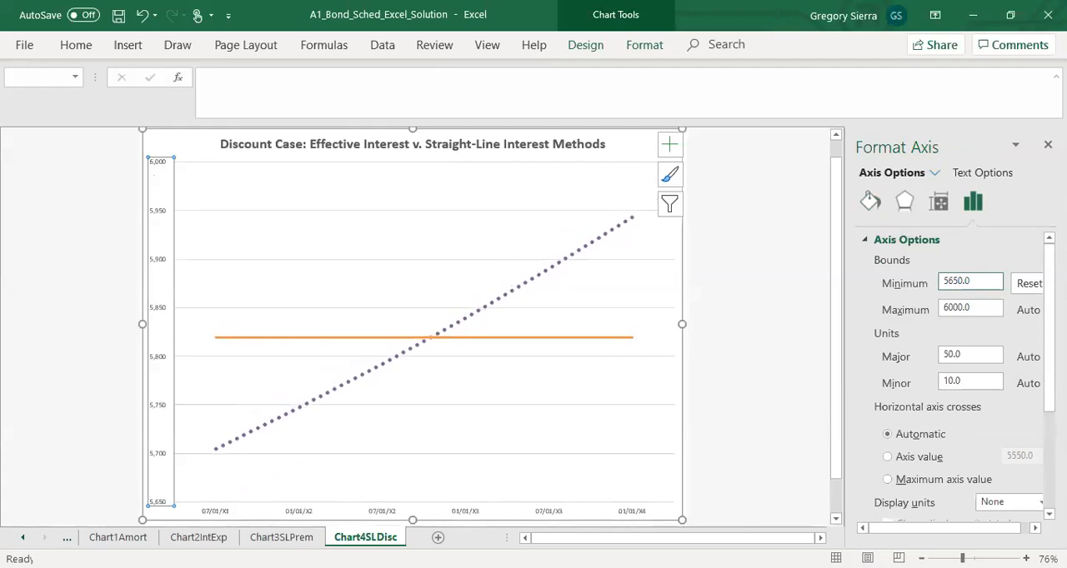
left_click(470, 242)
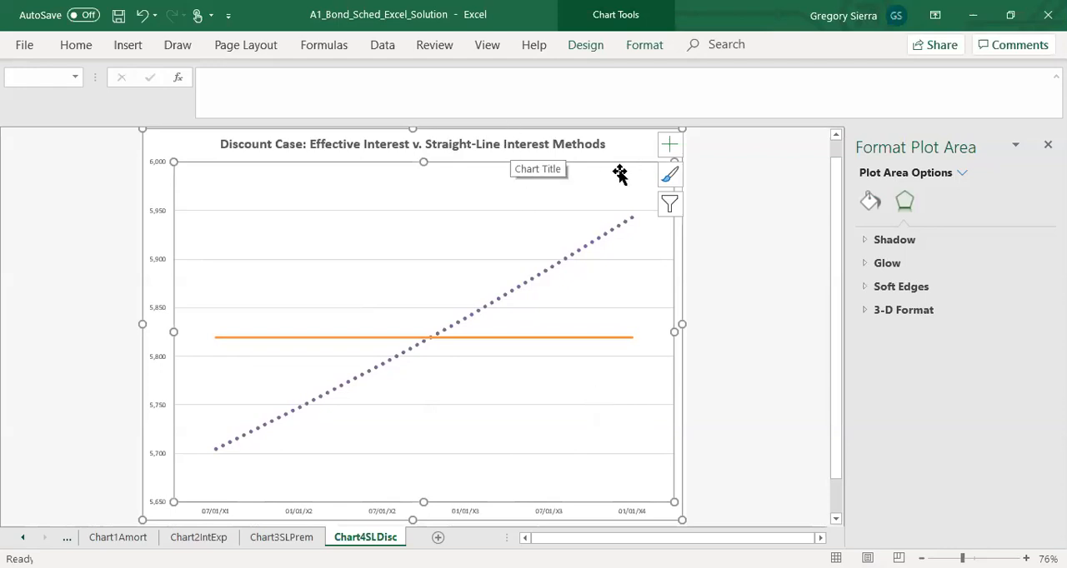
left_click(534, 145)
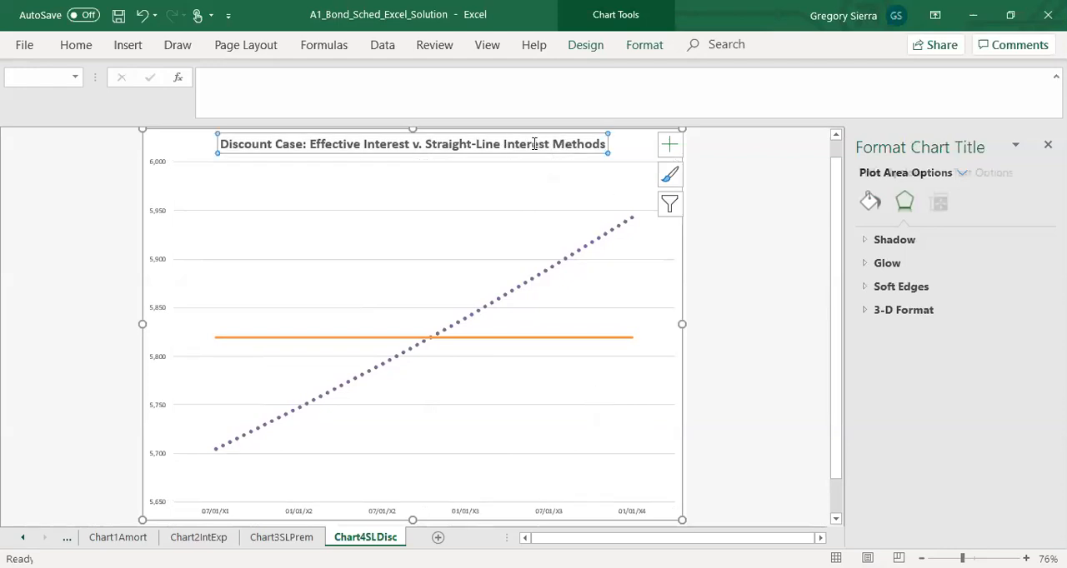
left_click(606, 147)
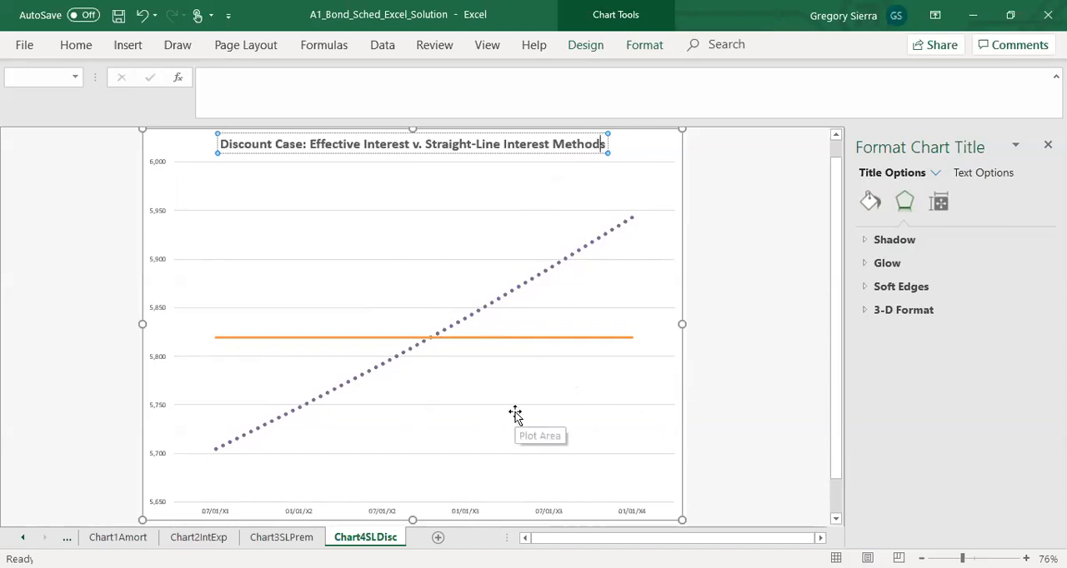
left_click(683, 77)
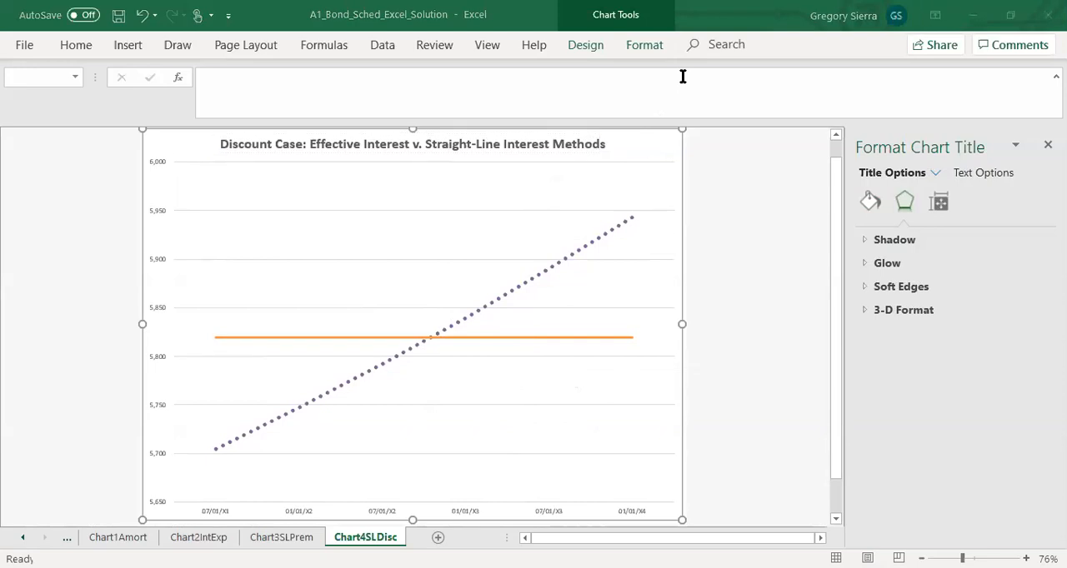